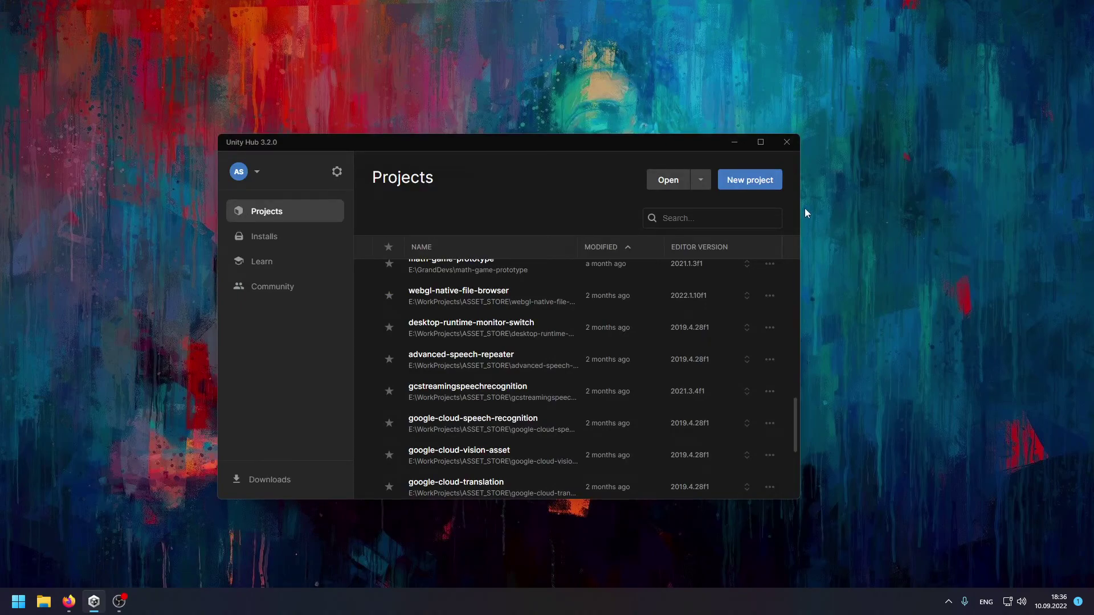
Create a new 3D project named VoiceProTest, located on drive F:.
click(762, 180)
scroll(778, 448, down, 2)
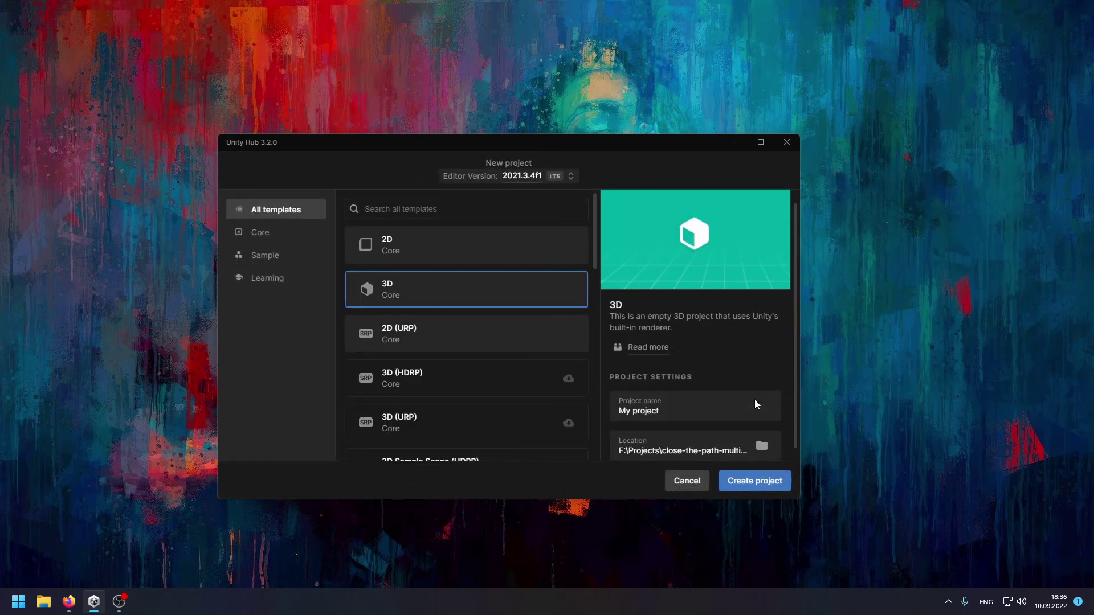
click(754, 402)
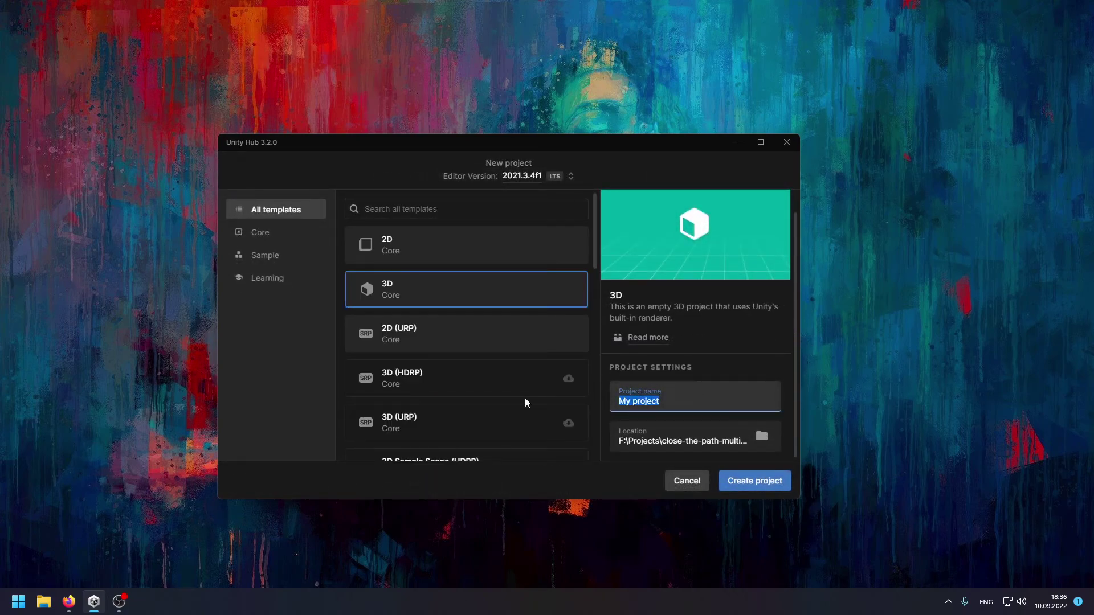
text(VoiceProTest)
click(766, 449)
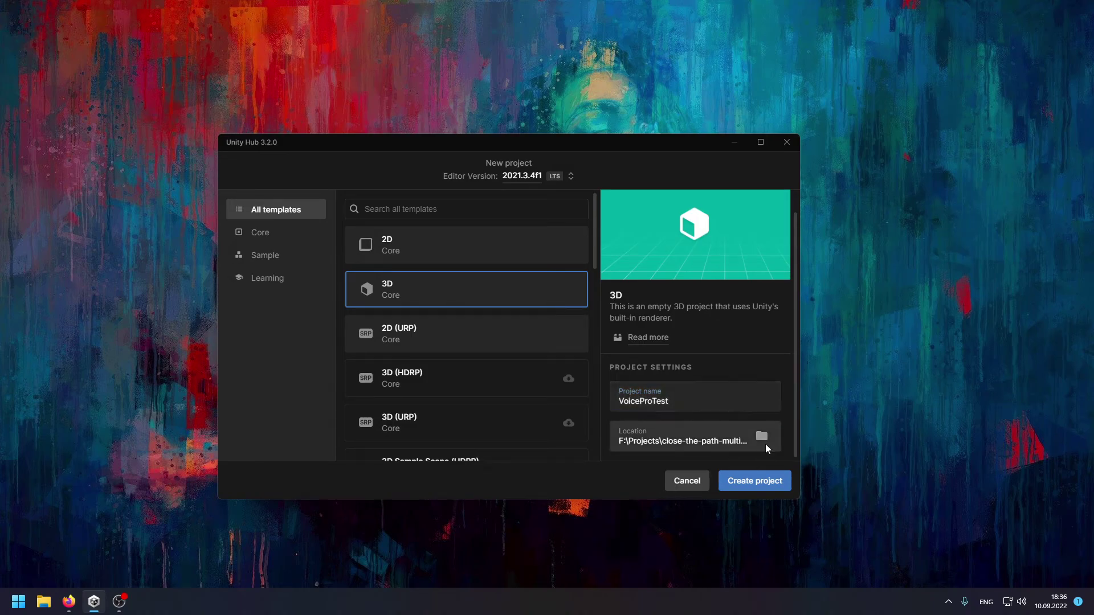
click(288, 339)
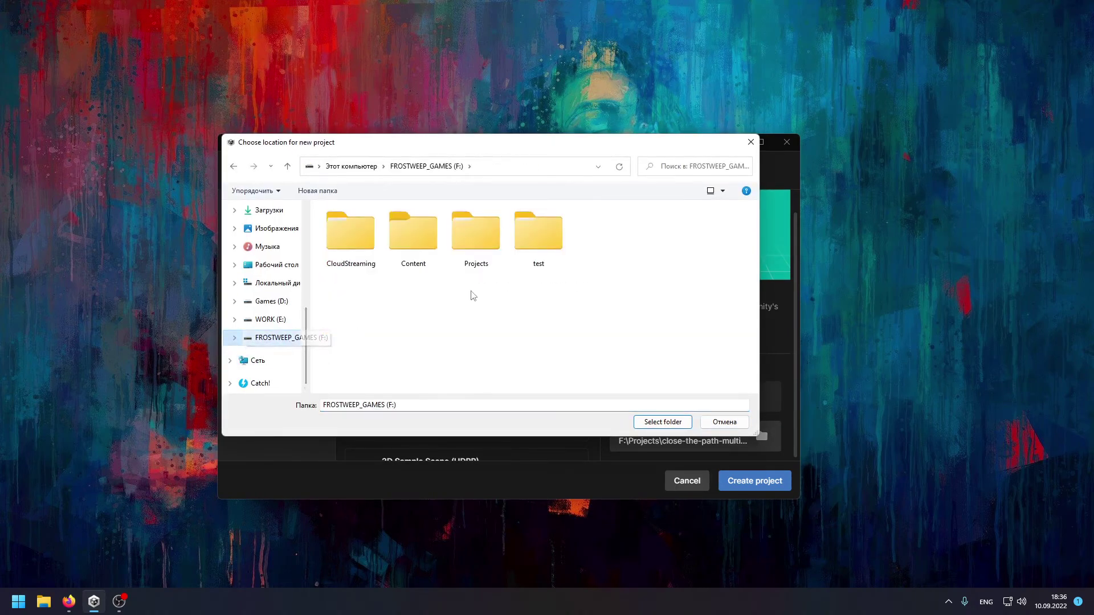
click(648, 424)
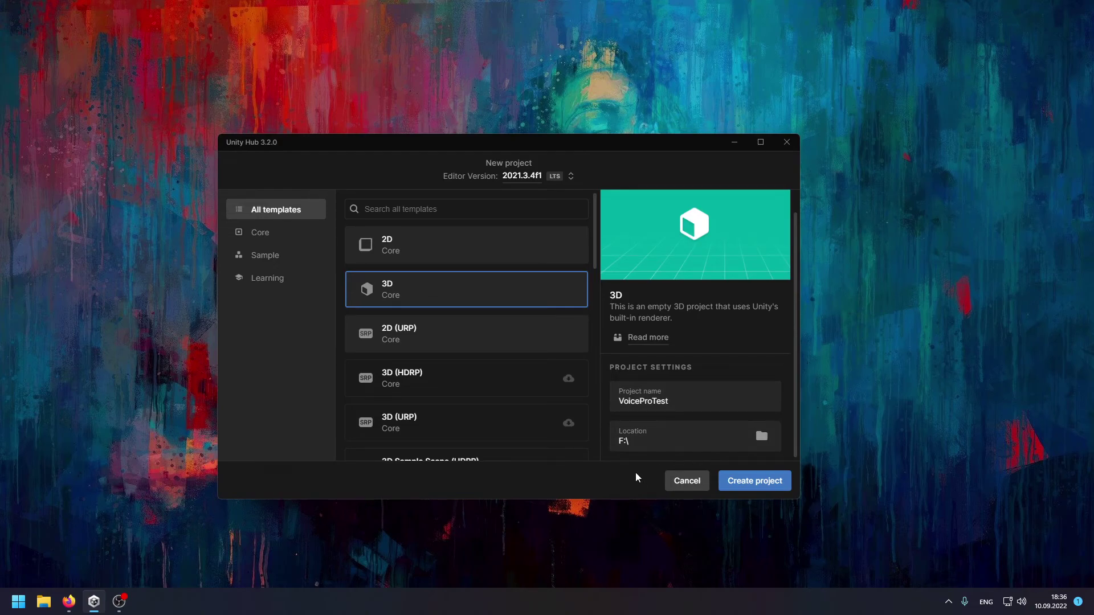
click(782, 482)
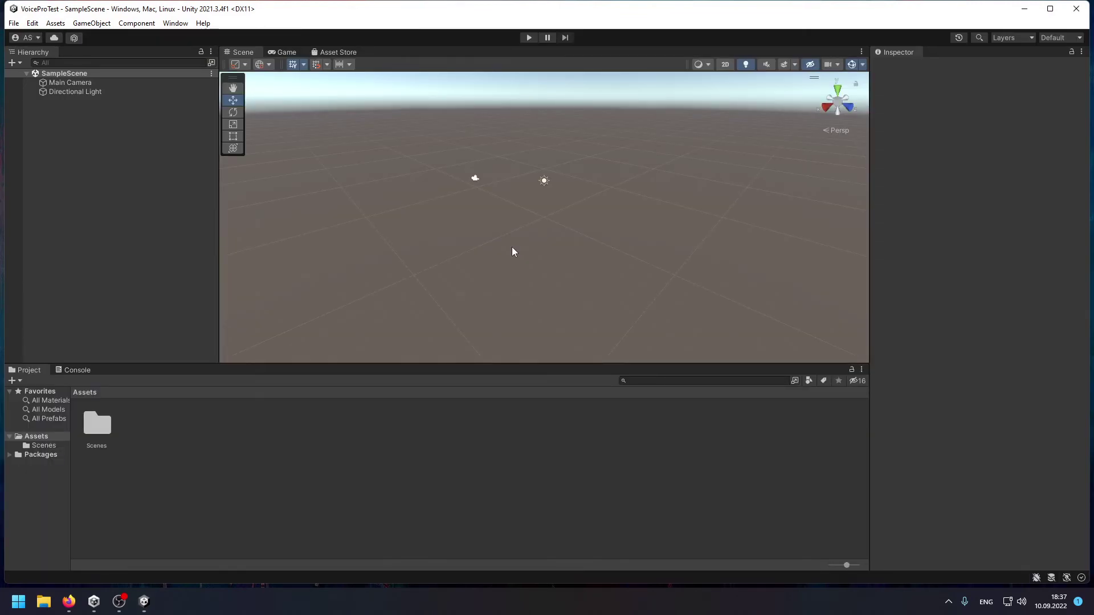
Open the Package Manager and switch it to list My Assets.
click(175, 23)
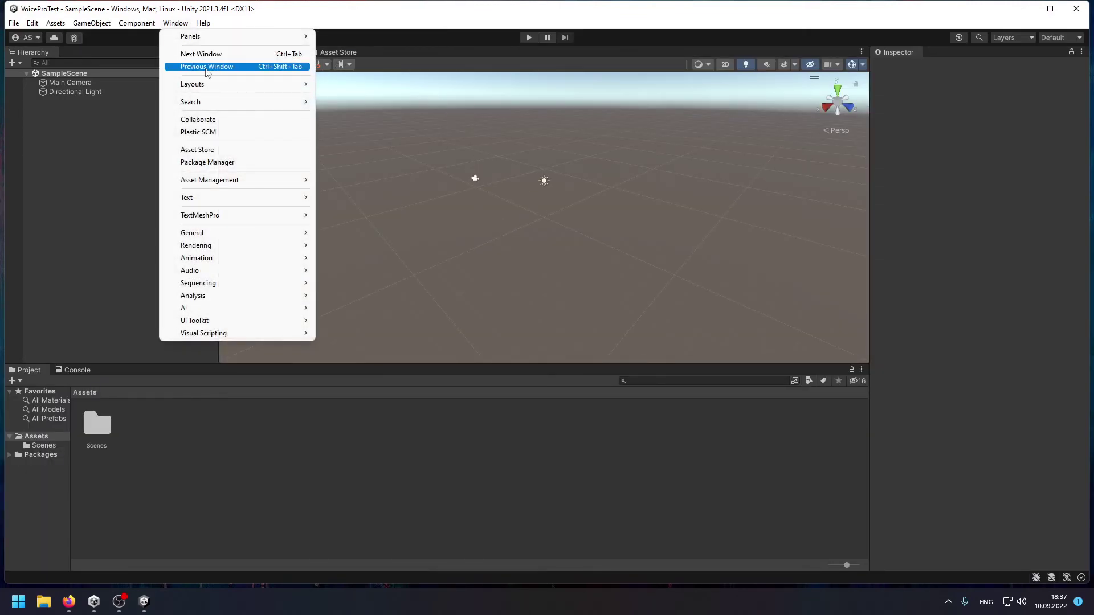
click(268, 165)
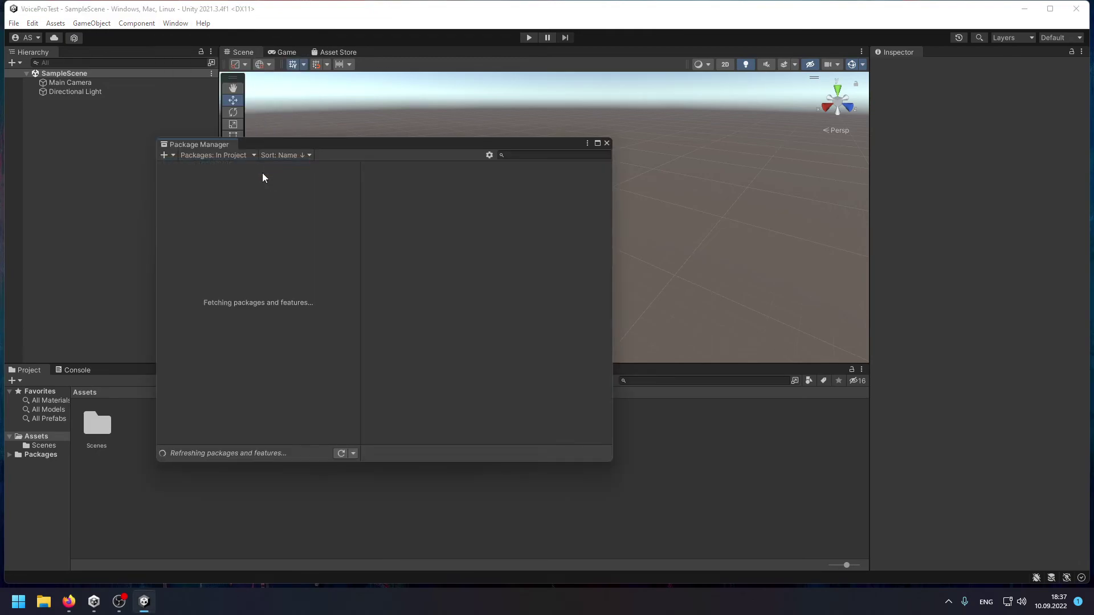
click(246, 155)
click(245, 196)
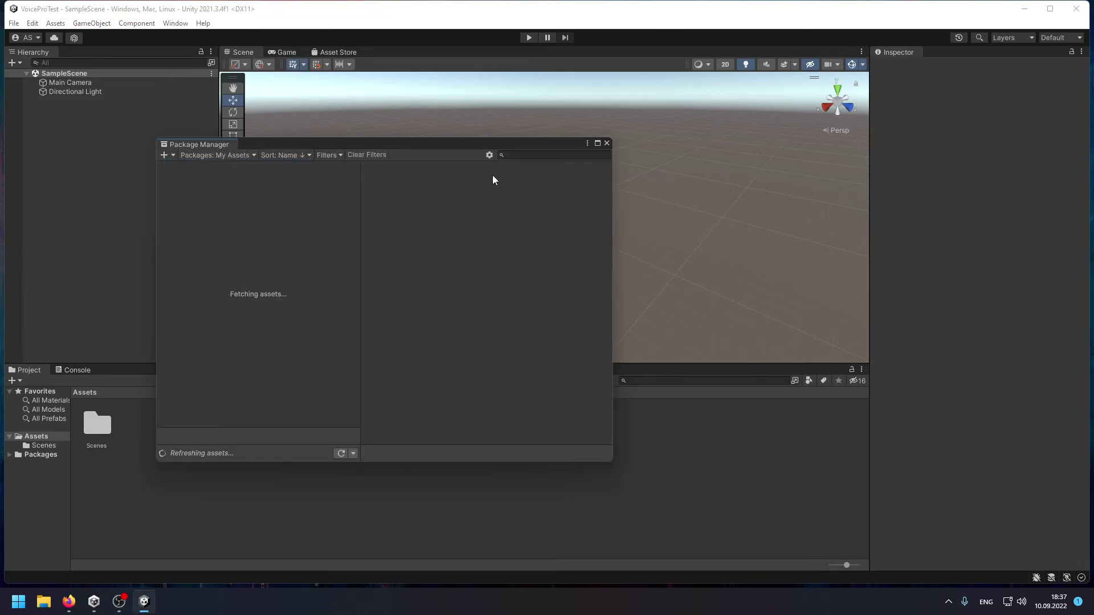
Search for 'Voice Pro' and download the Voice Pro - WebGL, Mobile, Desktop asset.
click(519, 156)
text(Voic)
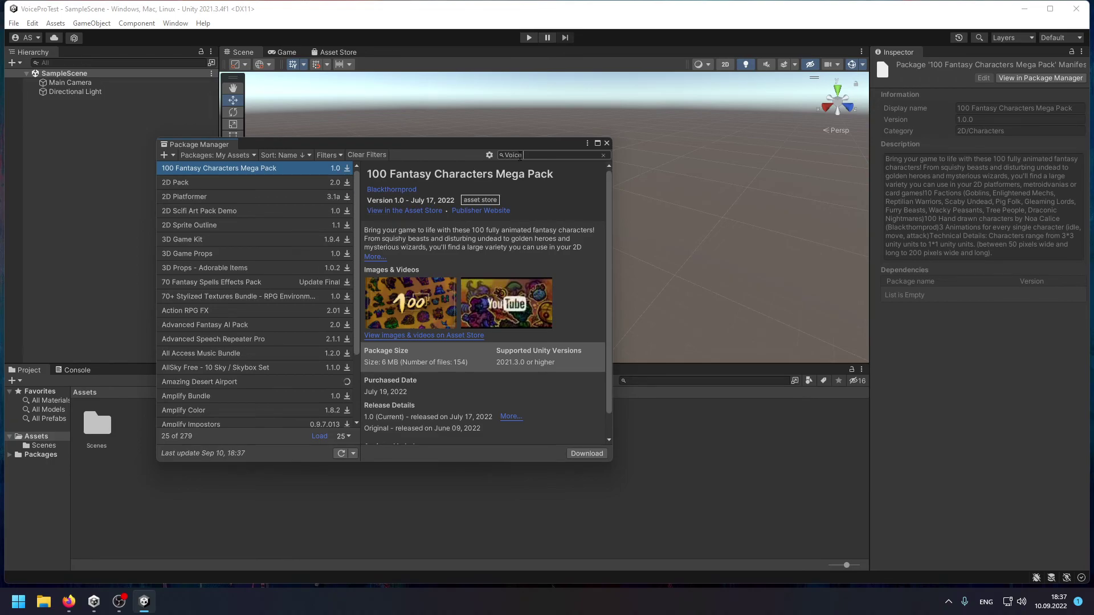
text(e Pro)
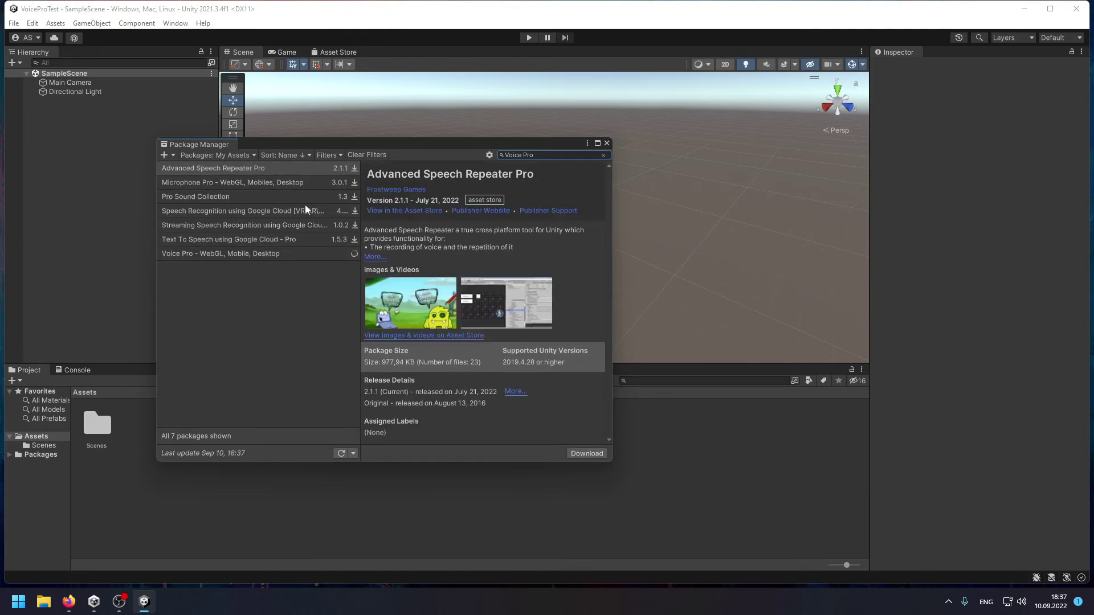
click(272, 250)
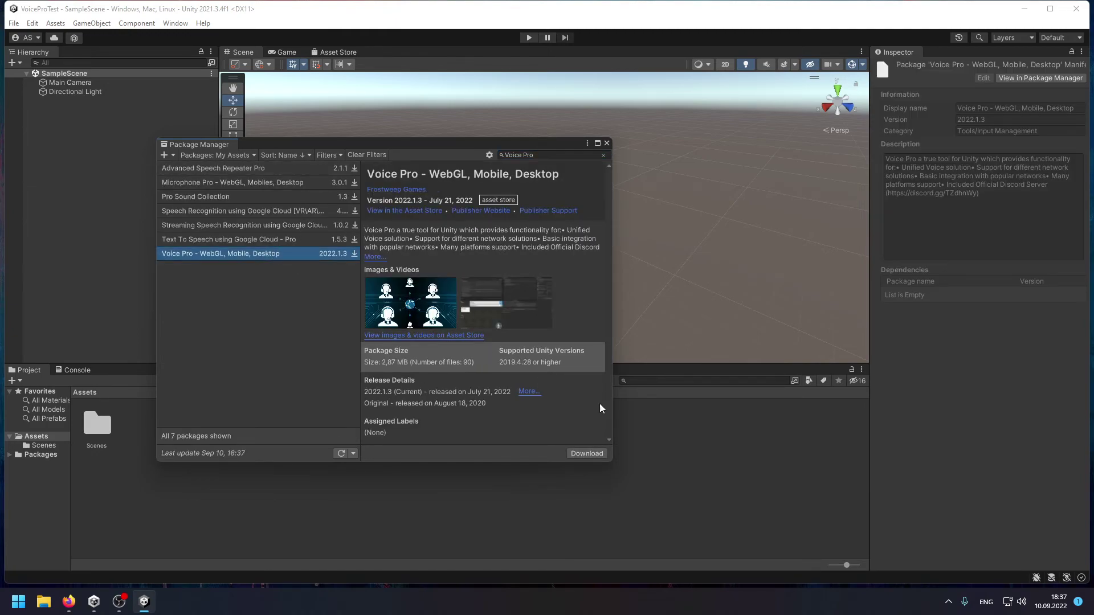
click(576, 452)
drag(464, 144, 463, 123)
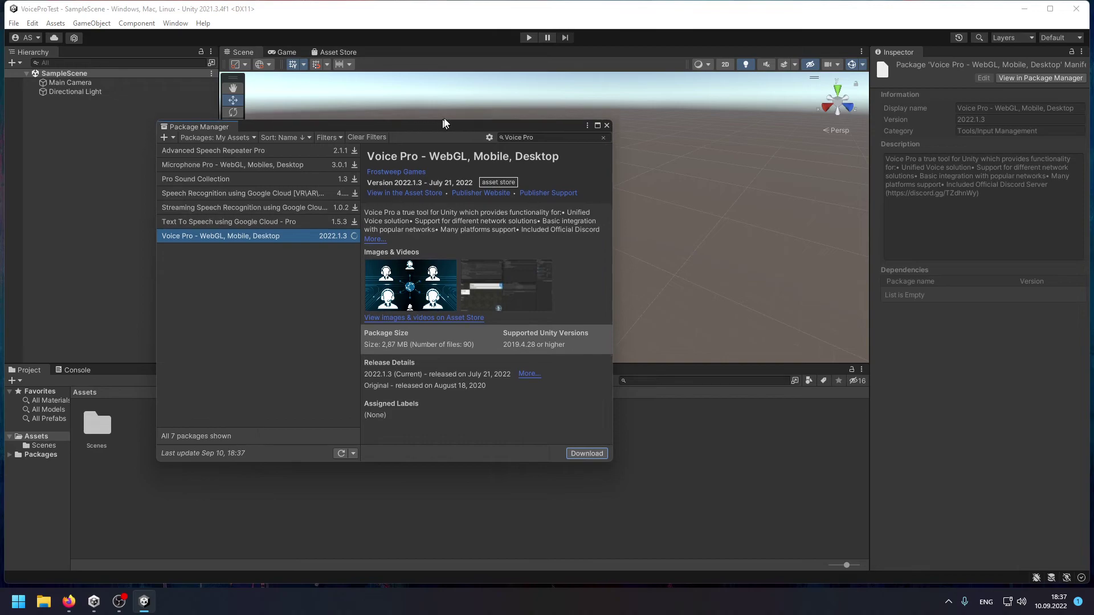
click(579, 453)
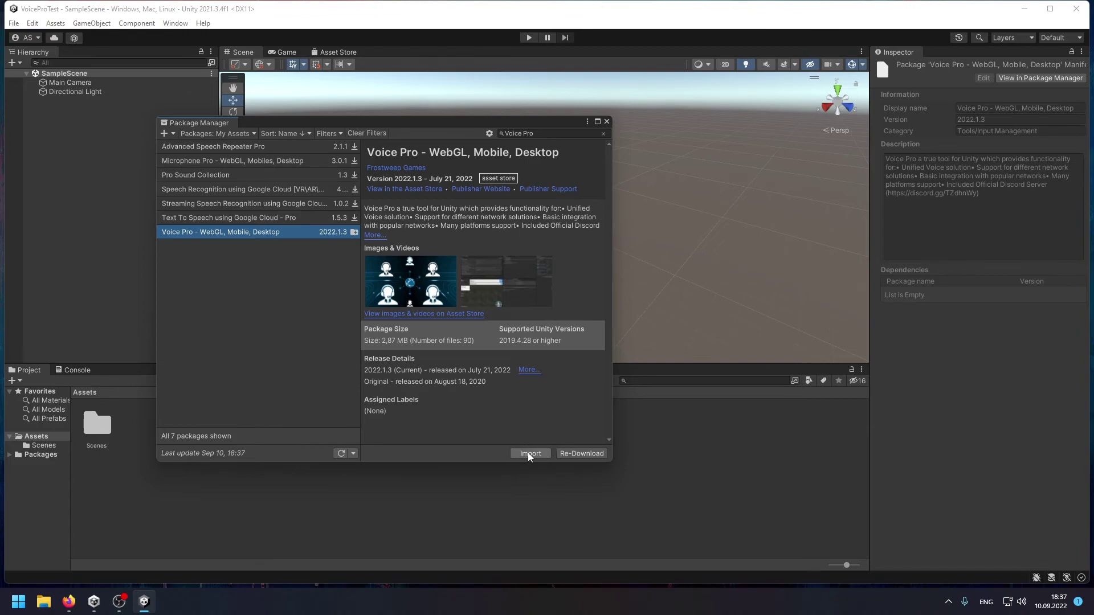
Import every file of the Voice Pro package into the project.
click(529, 453)
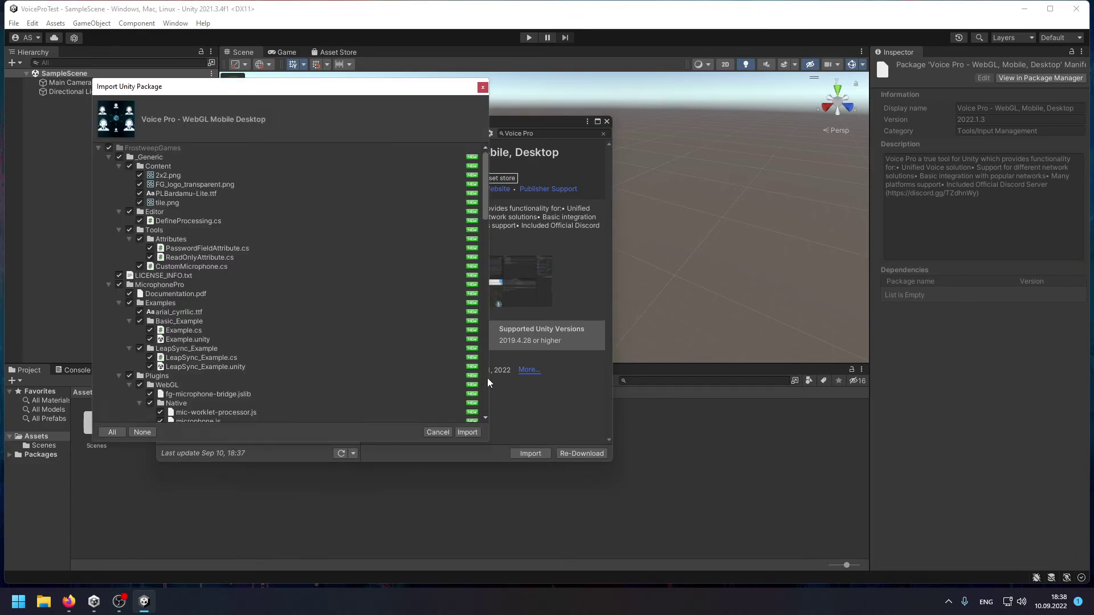
scroll(390, 295, down, 15)
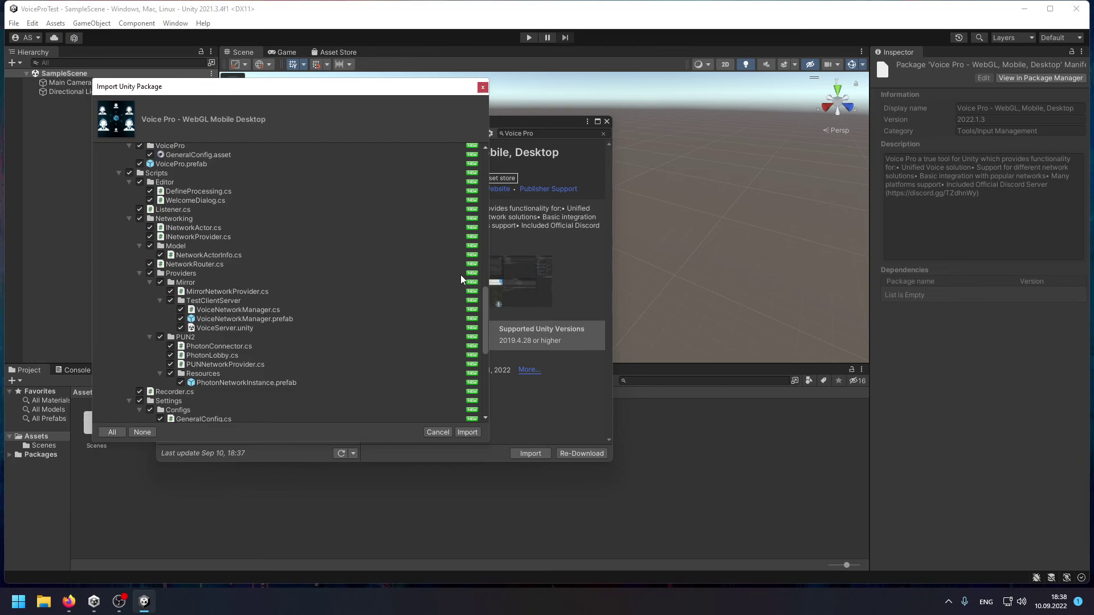
drag(485, 359, 488, 137)
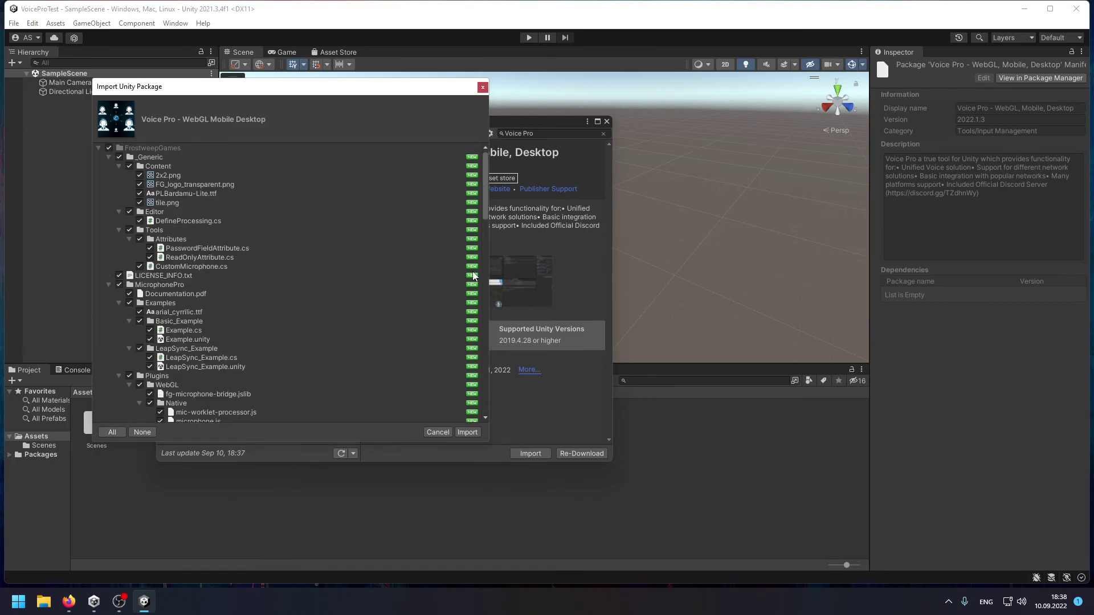
click(473, 433)
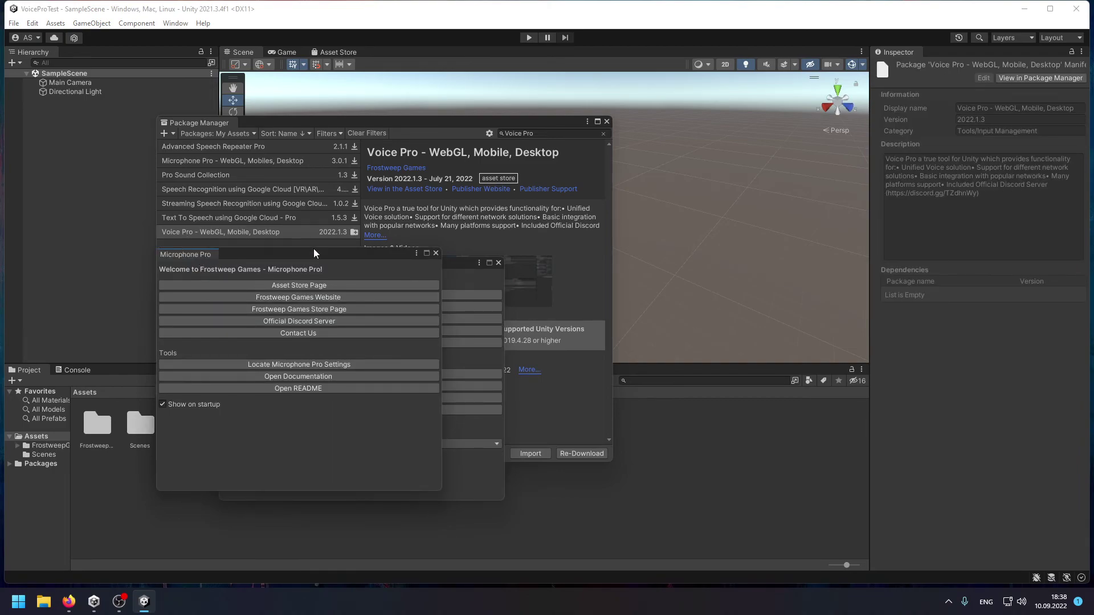
Close Package Manager, dock the Microphone Pro and Voice Pro tabs at the bottom, and enlarge that area.
click(607, 122)
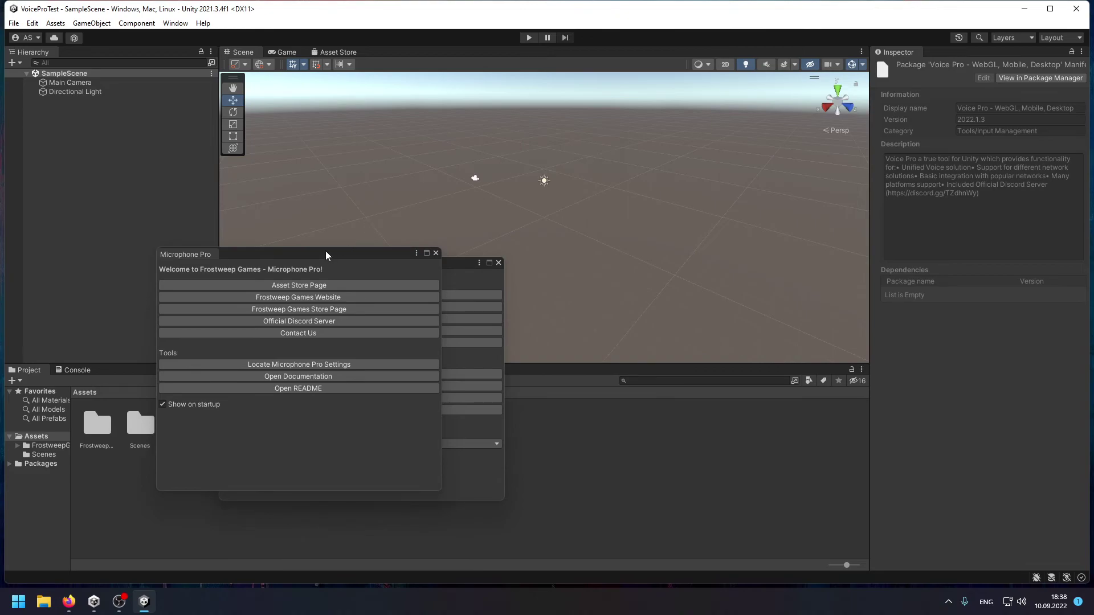
drag(326, 253, 653, 258)
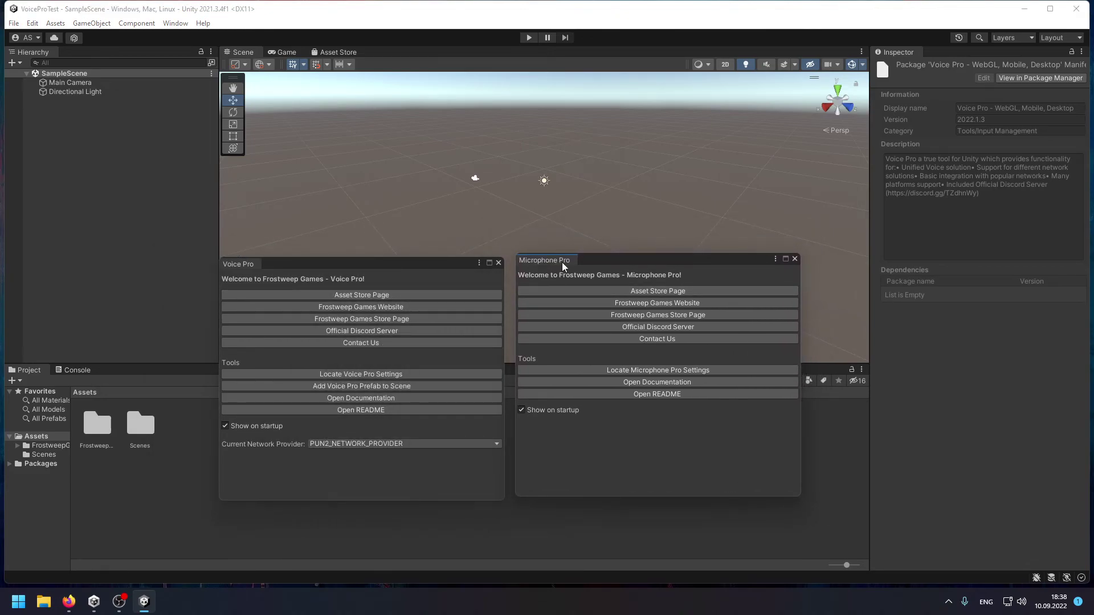
drag(564, 261, 178, 369)
drag(255, 265, 208, 370)
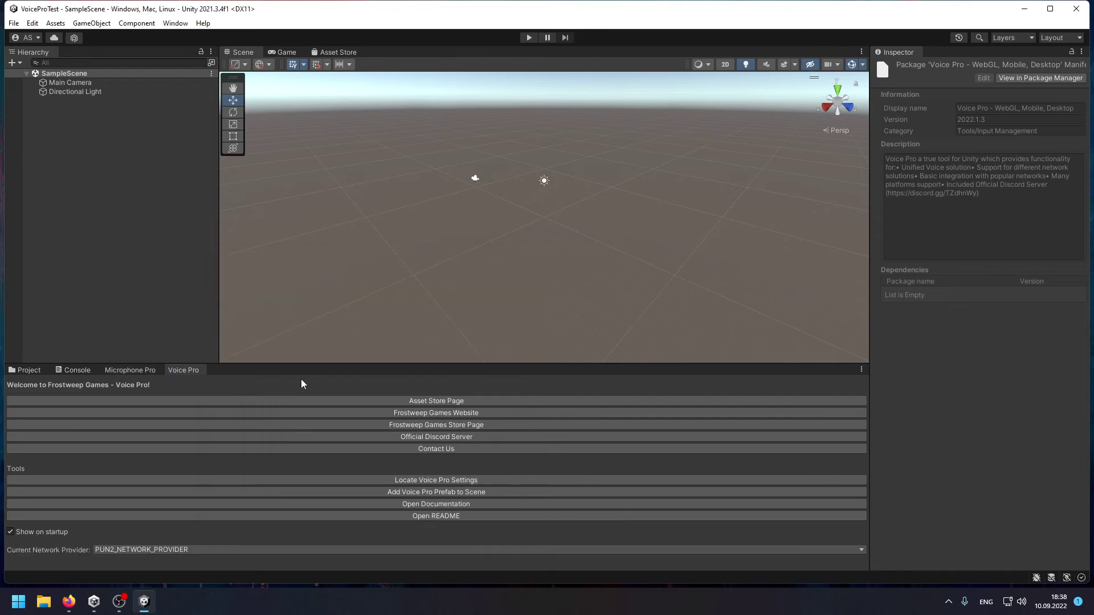
drag(324, 363, 328, 296)
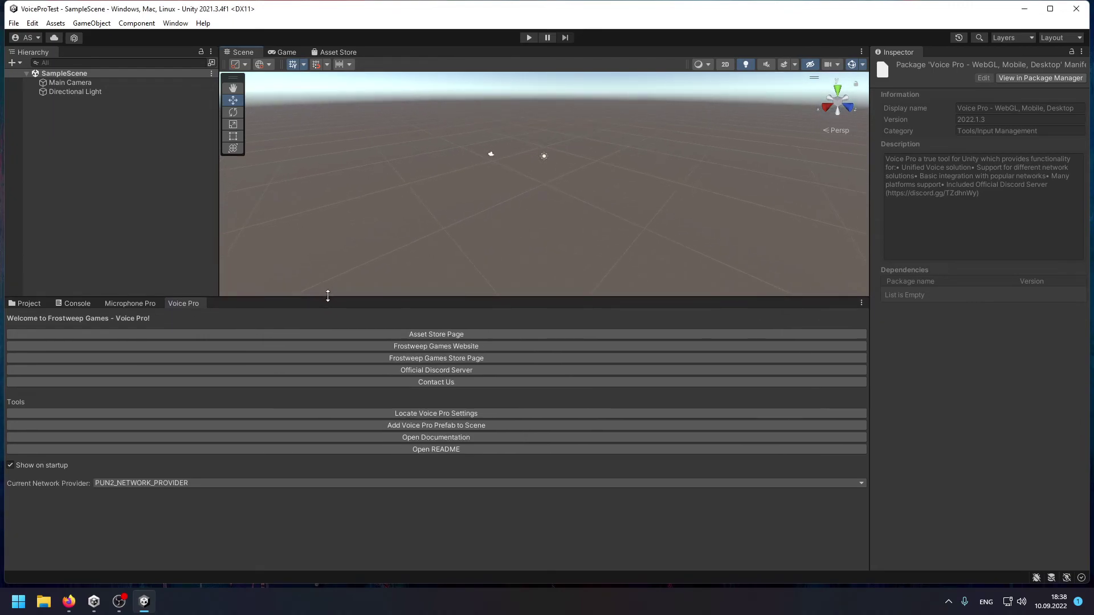
Check the network provider choices, keeping PUN2_NETWORK_PROVIDER selected.
click(187, 483)
click(177, 508)
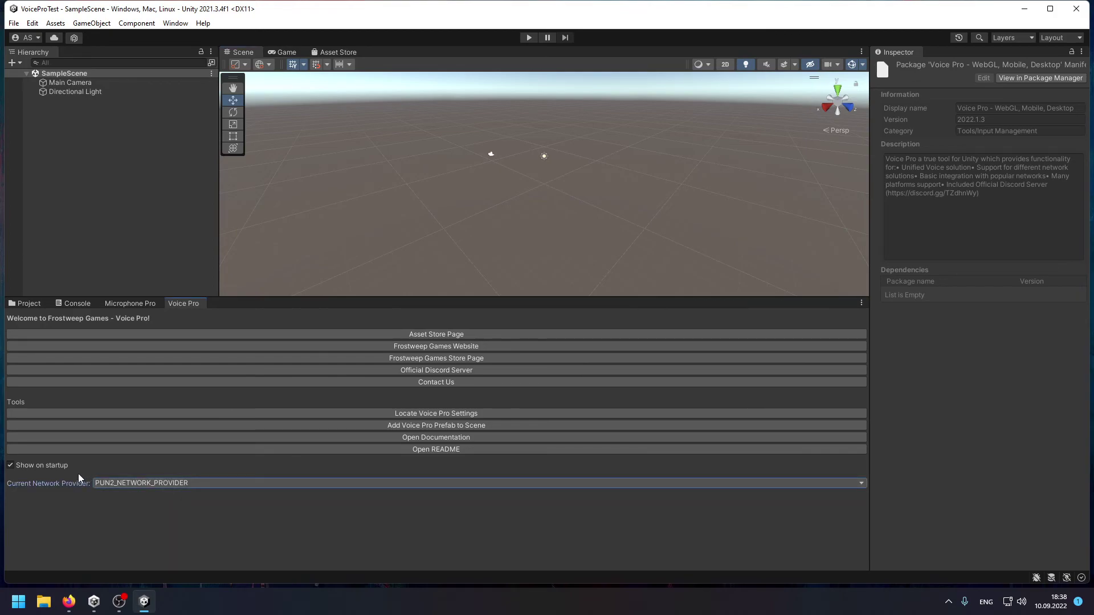
click(159, 483)
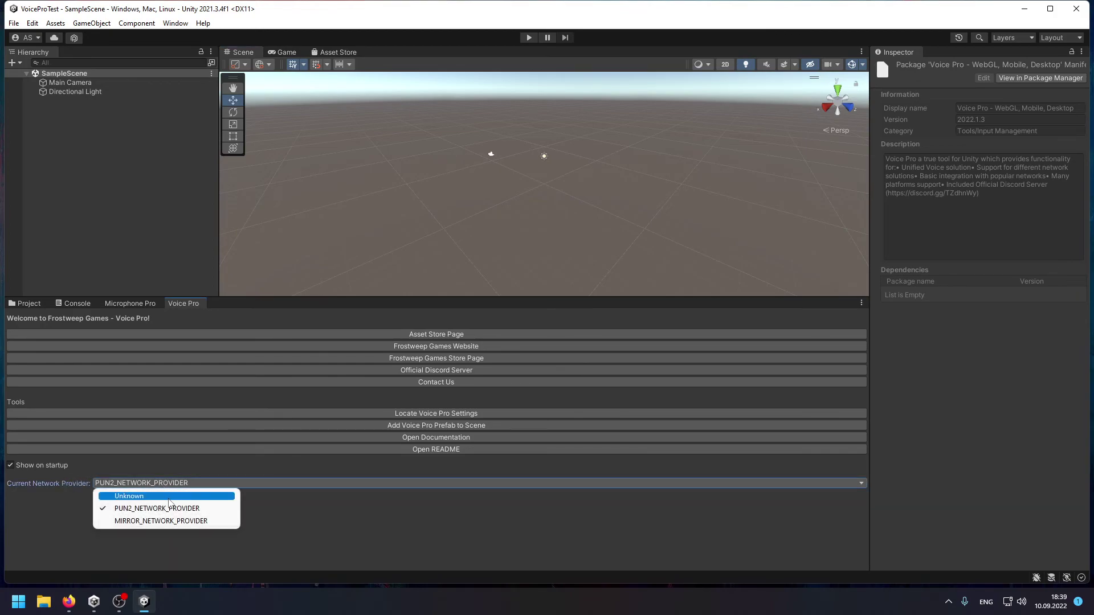
click(350, 522)
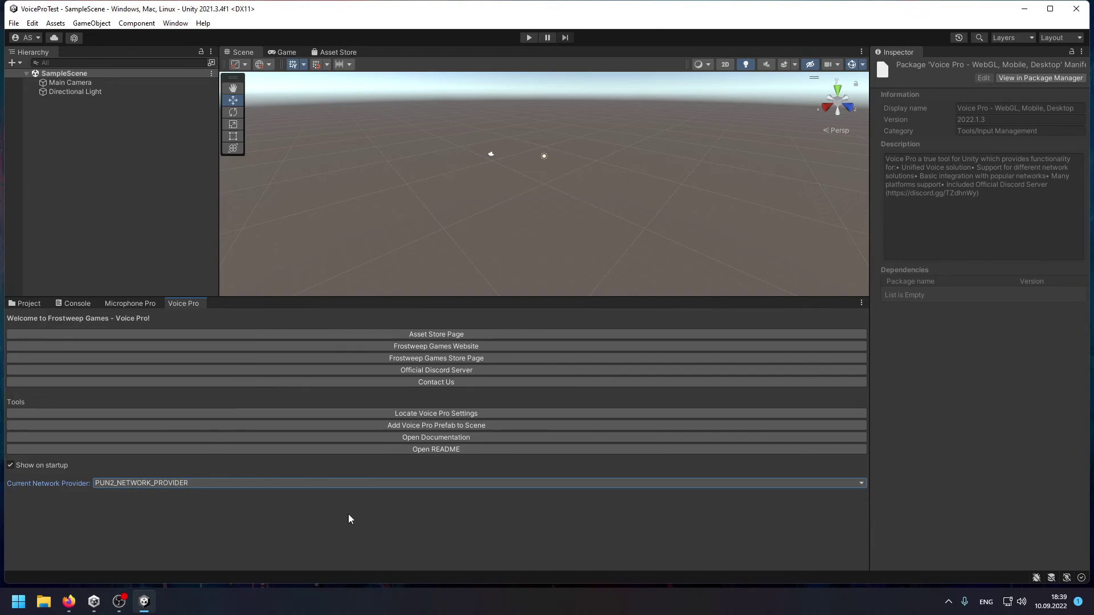
Open Build Settings and Player settings, checking FG_MPRO under Scripting Define Symbols.
key(ctrl+shift+b)
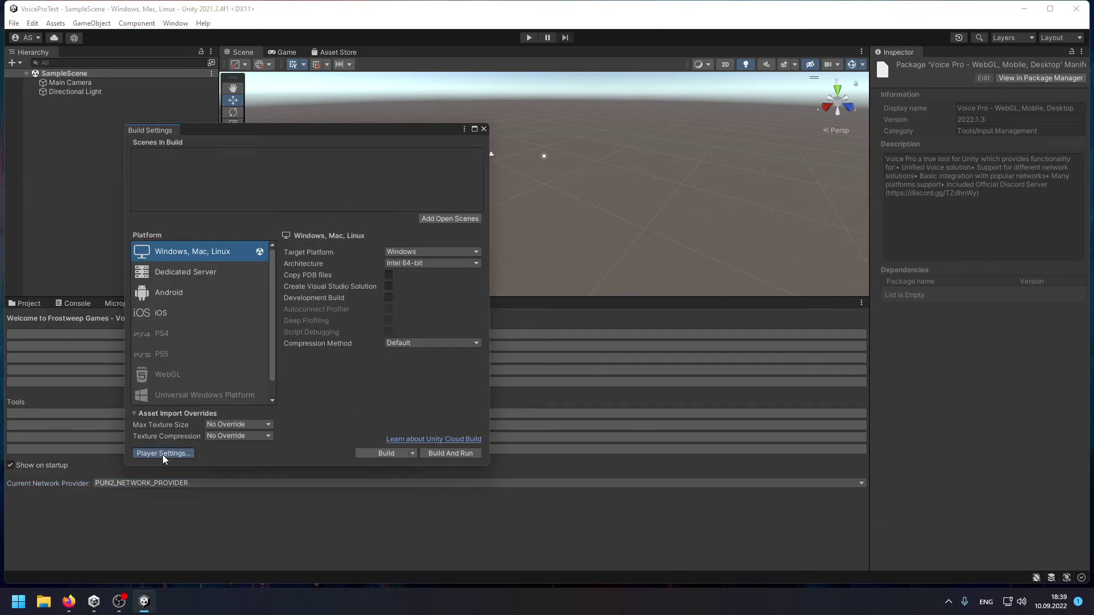
click(162, 454)
drag(357, 195, 398, 123)
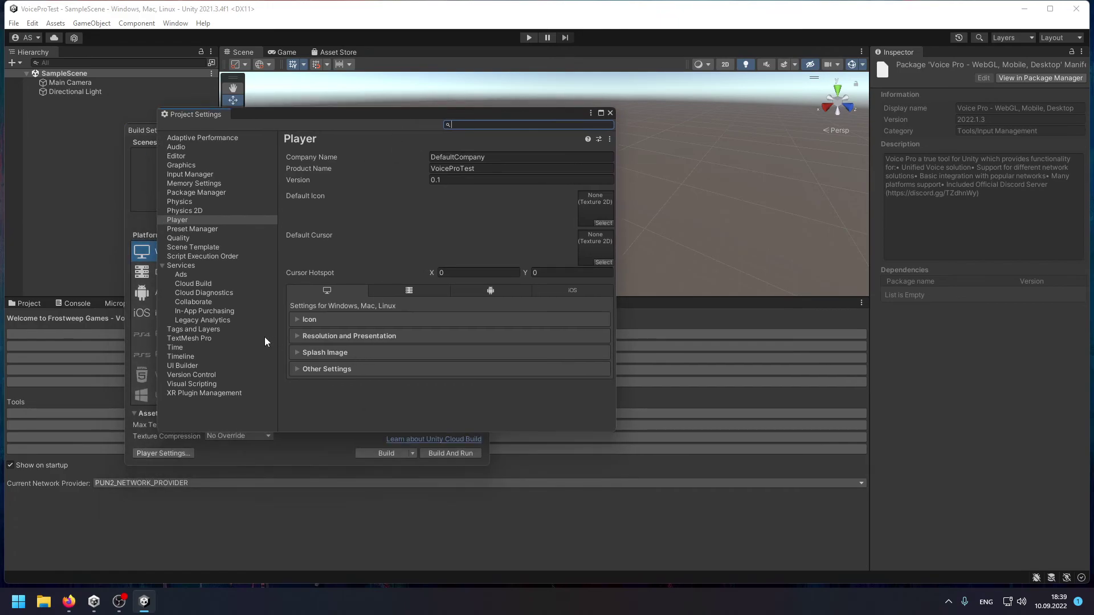
click(336, 369)
scroll(395, 365, down, 10)
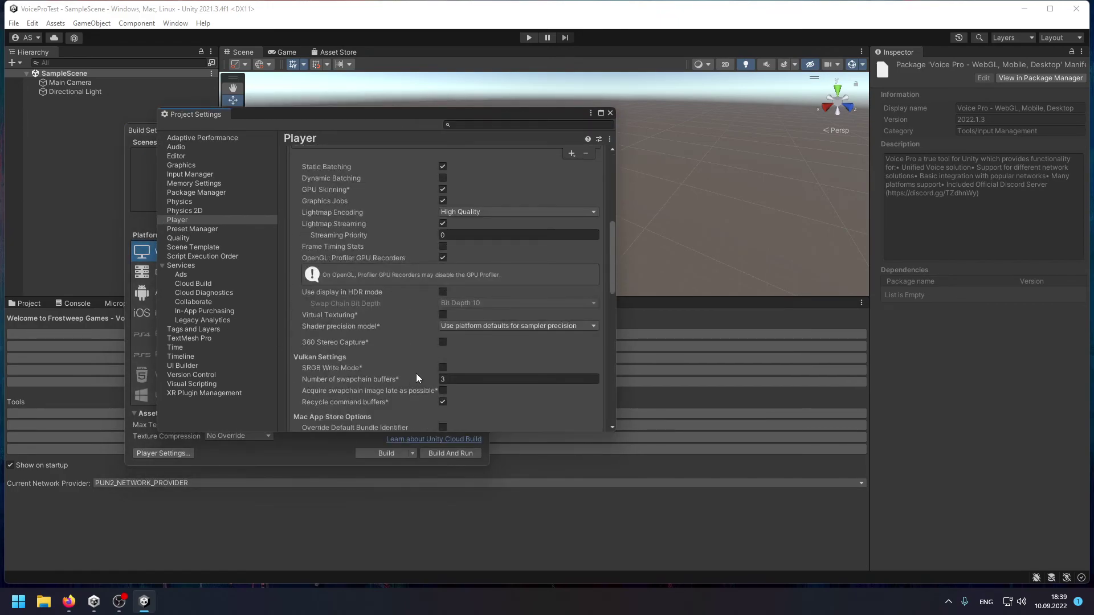
click(367, 384)
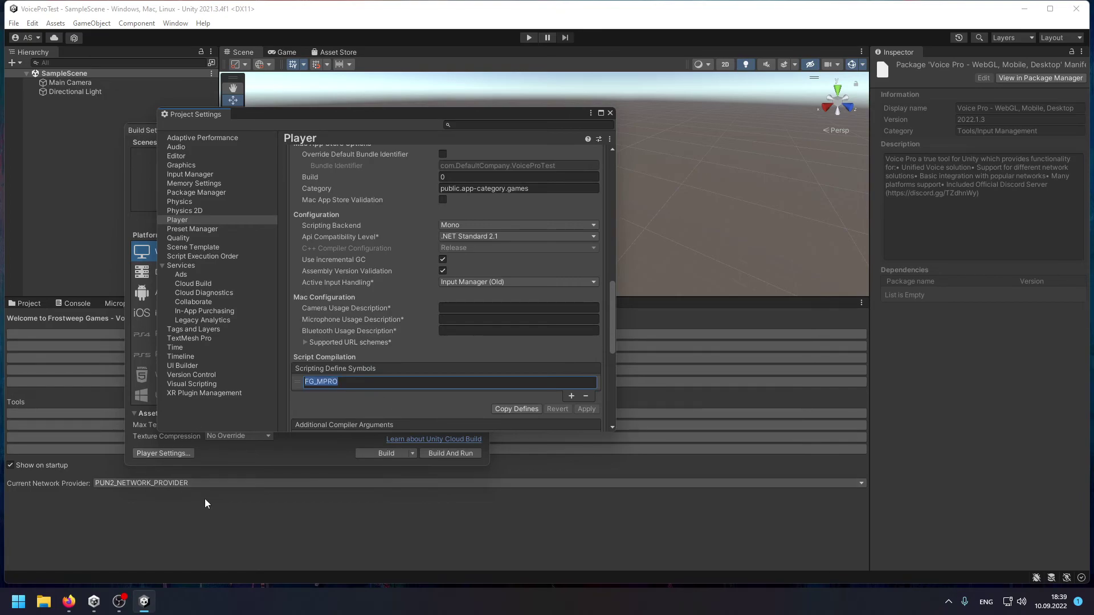
click(245, 493)
drag(315, 115, 397, 64)
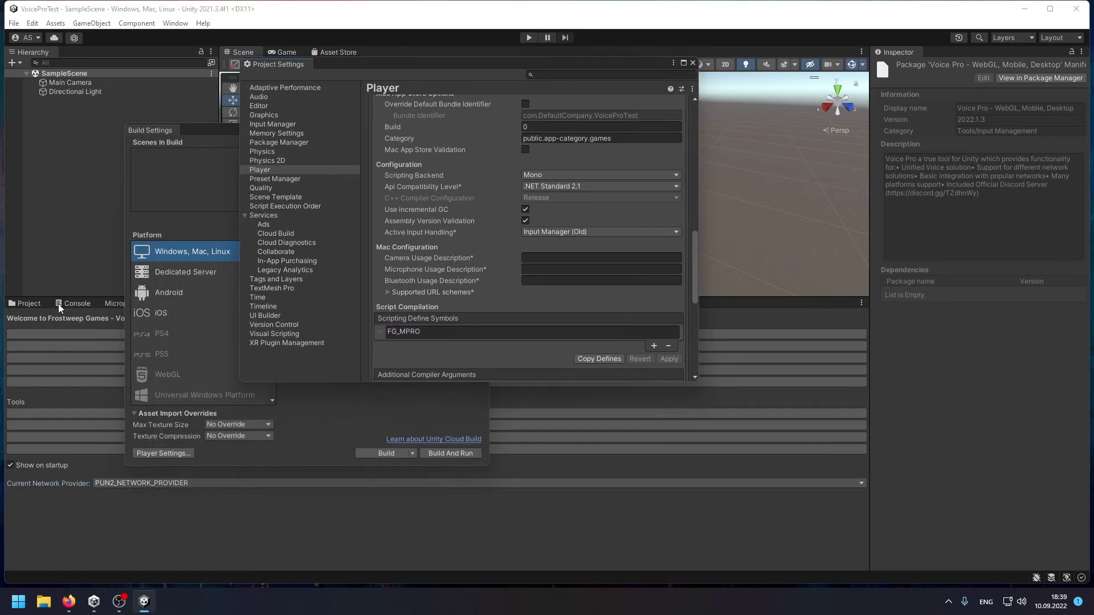
drag(219, 130, 401, 82)
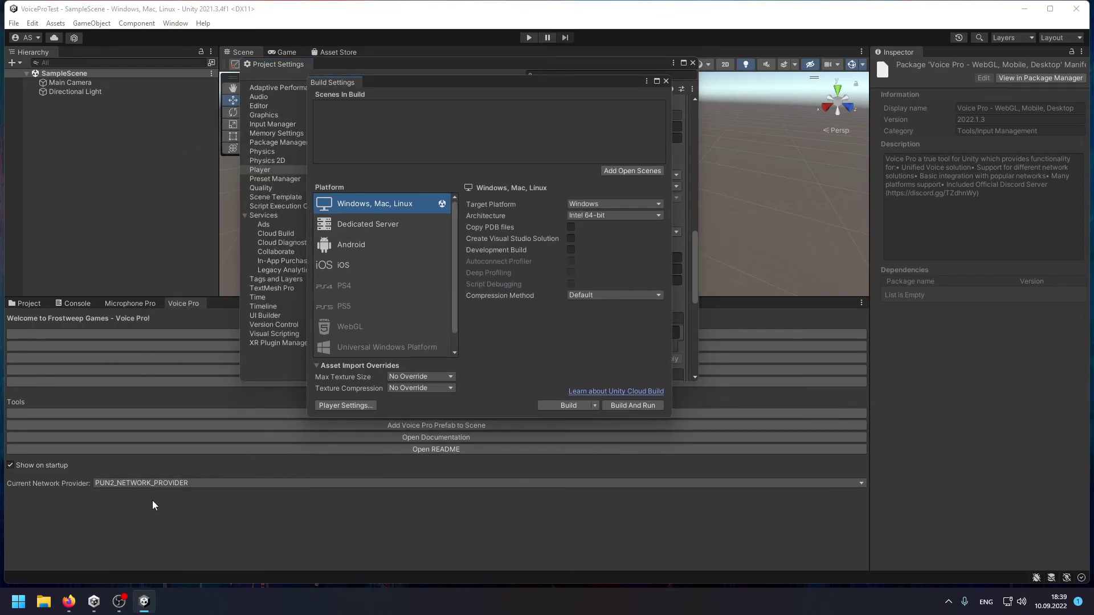
Switch the network provider to Unknown, then back to PUN2_NETWORK_PROVIDER.
click(159, 483)
click(173, 497)
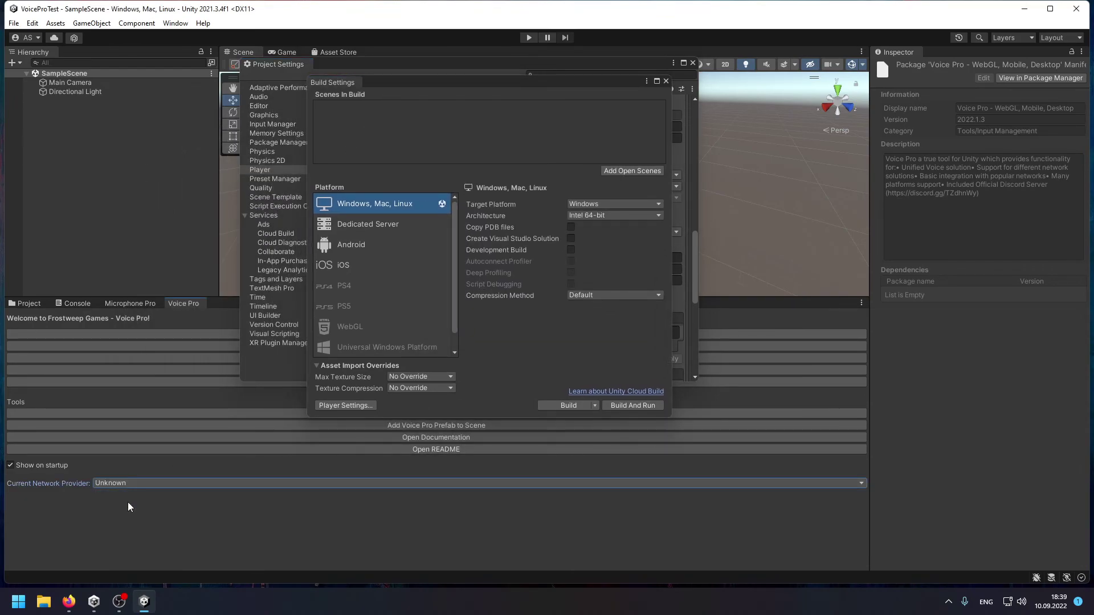
click(147, 483)
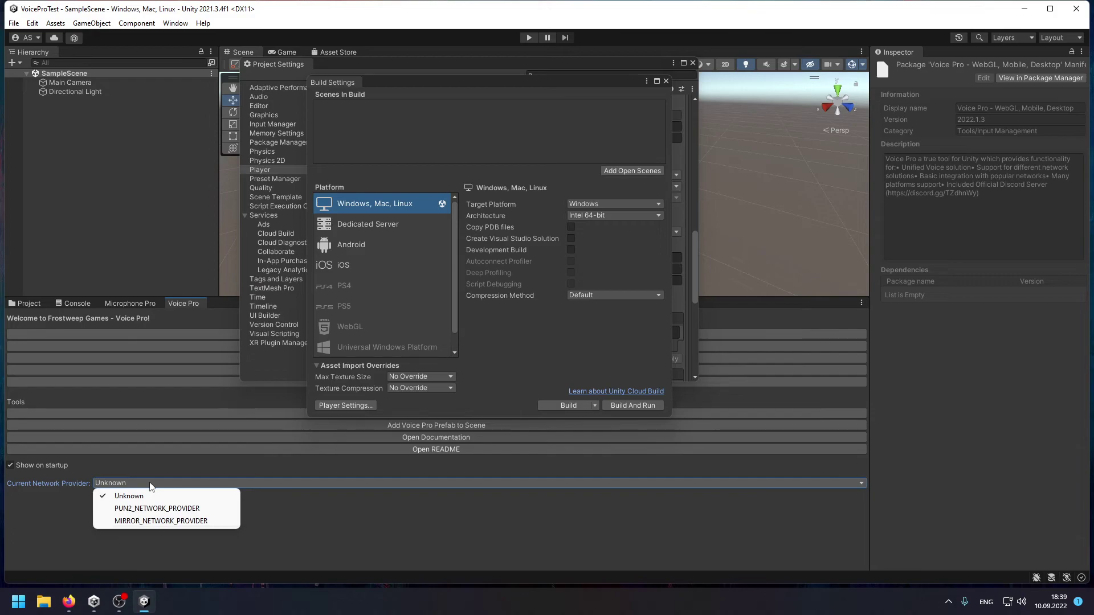
click(204, 508)
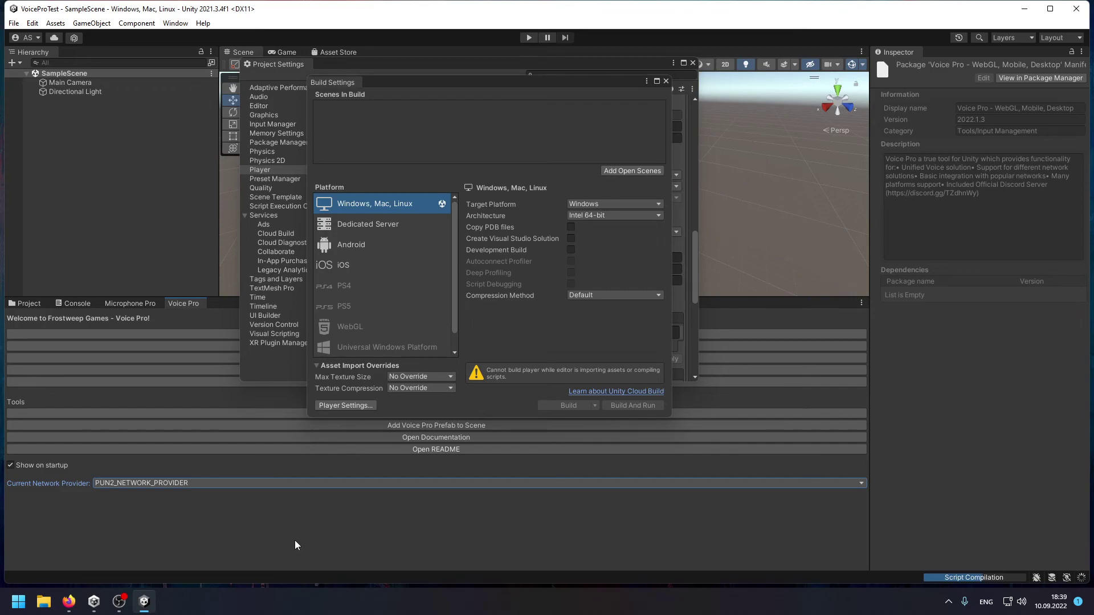
Review Player Other Settings again, then close Project Settings, leaving Build Settings open.
drag(391, 64, 315, 93)
scroll(389, 247, up, 15)
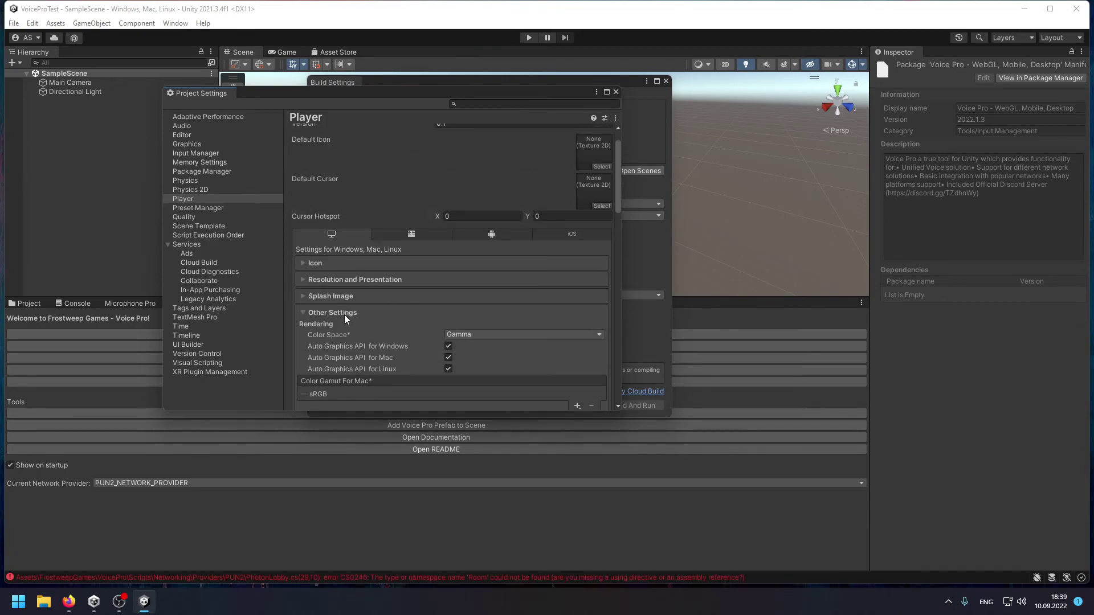
click(344, 313)
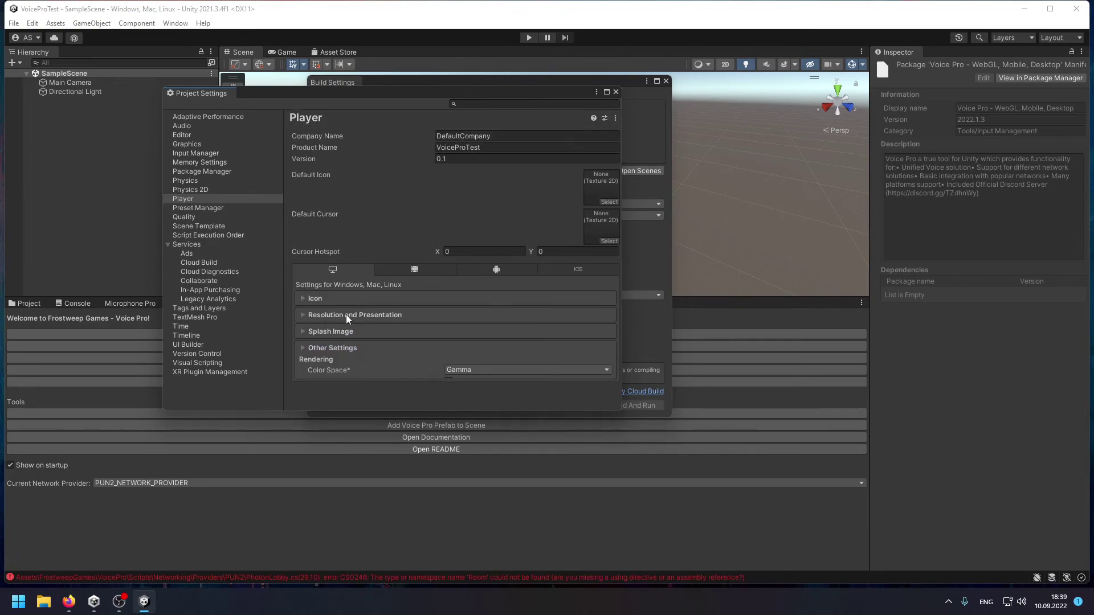
click(242, 514)
drag(310, 99, 372, 90)
click(412, 340)
scroll(474, 341, down, 5)
scroll(473, 341, down, 10)
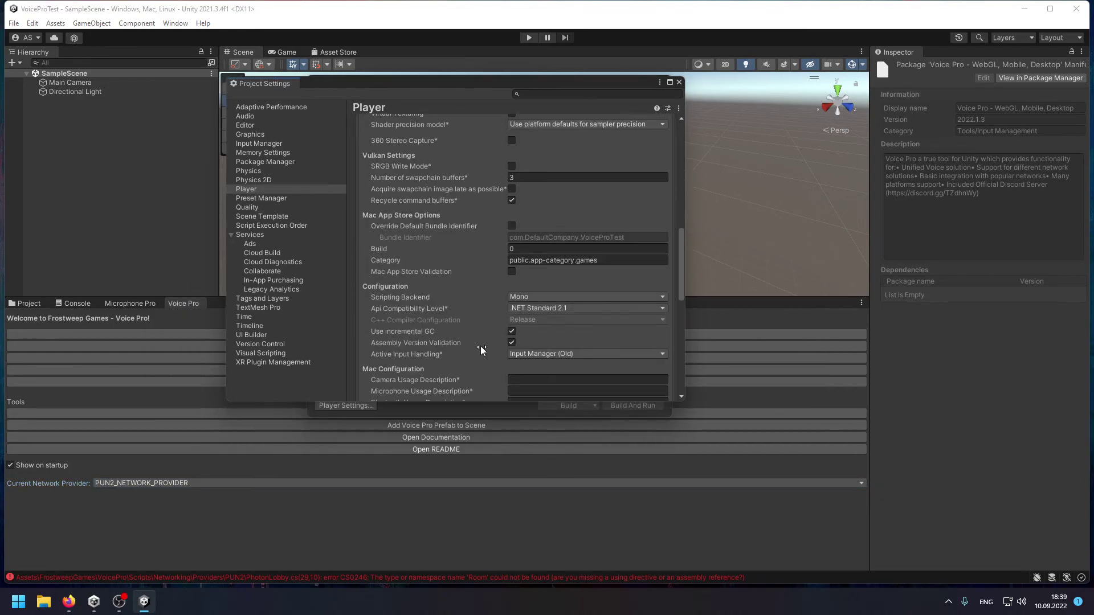
scroll(588, 316, down, 6)
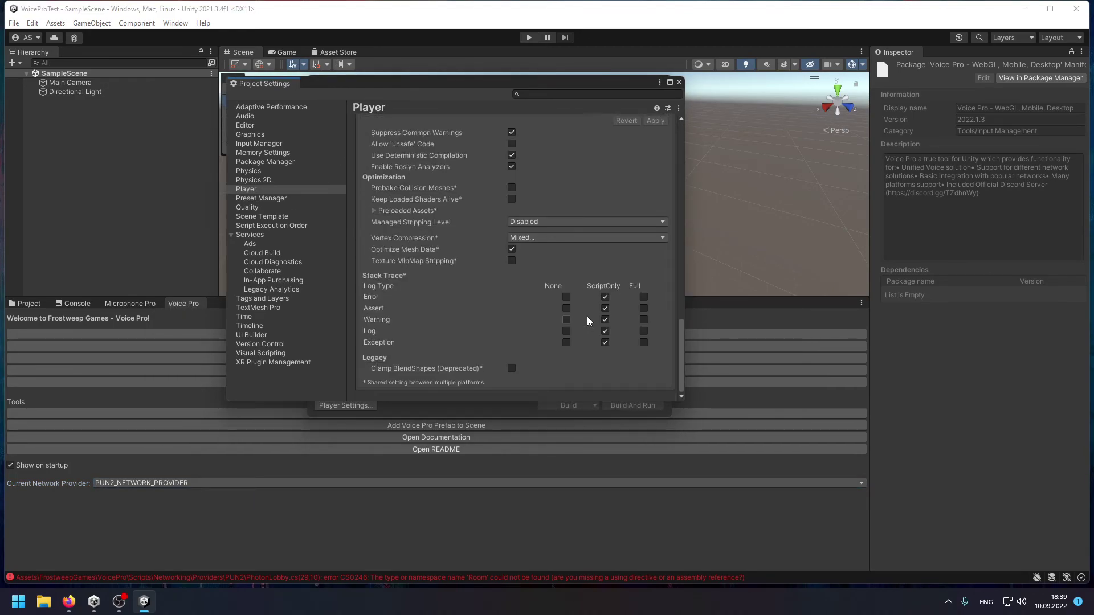
scroll(451, 241, up, 2)
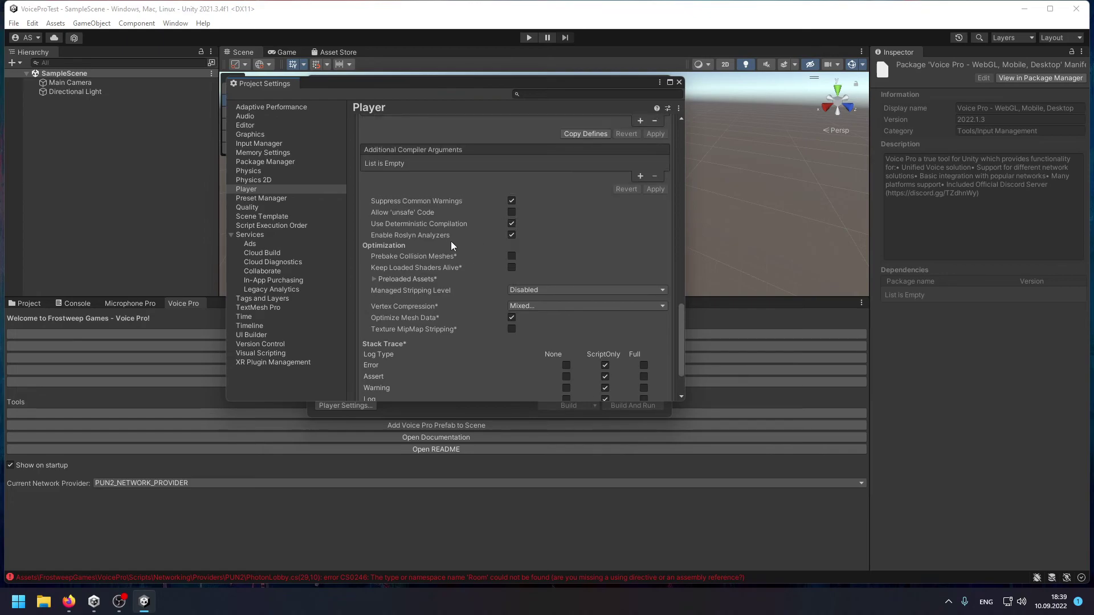
click(679, 82)
drag(425, 84, 509, 49)
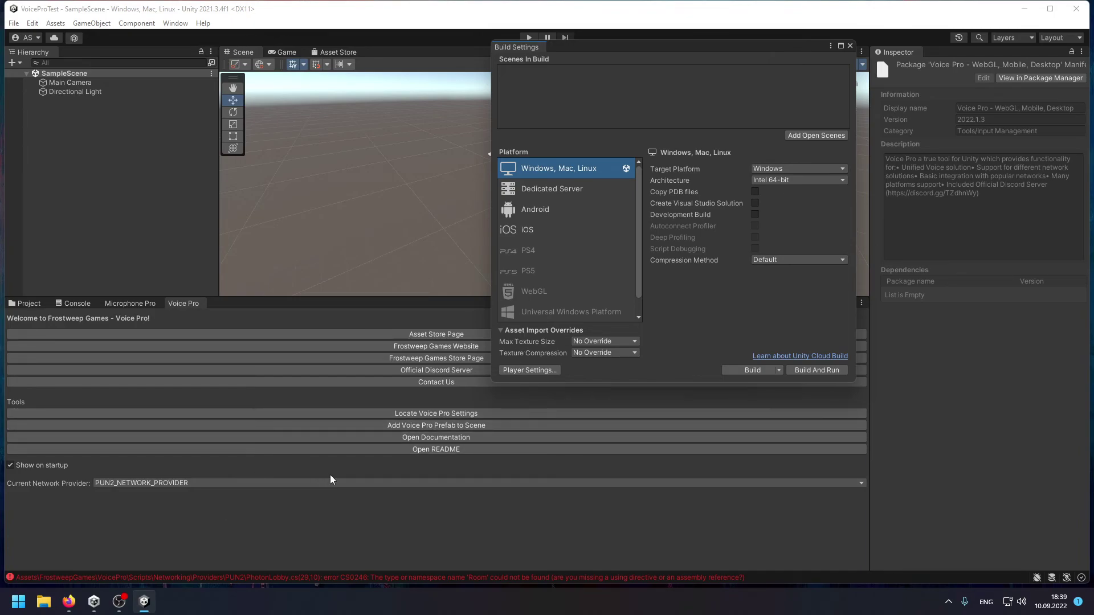
Search the Package Manager for 'PUN 2' and download PUN 2 - FREE.
click(176, 24)
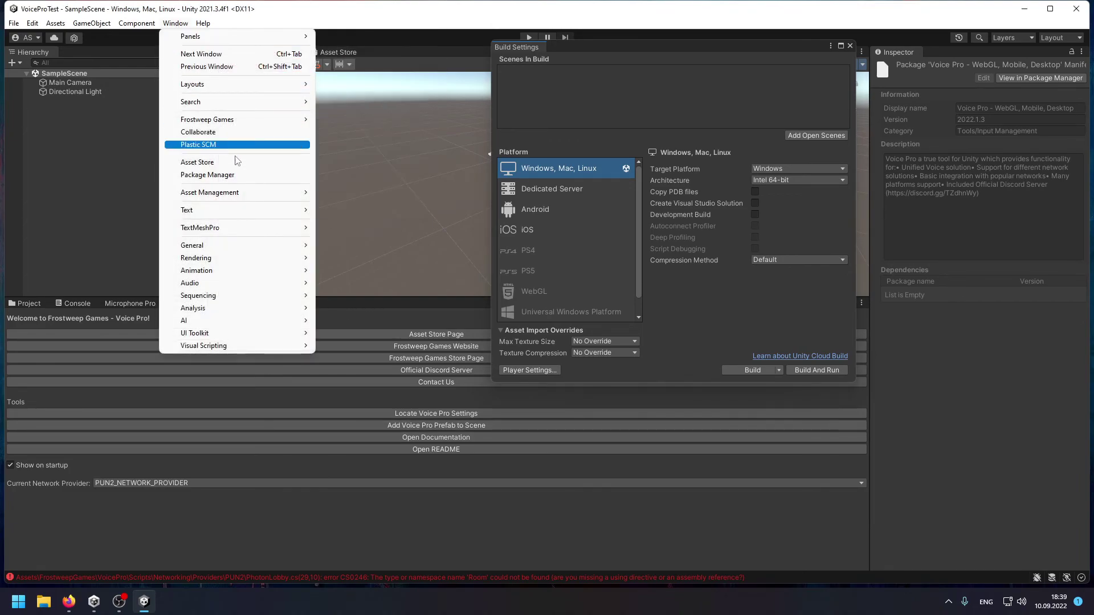
click(259, 175)
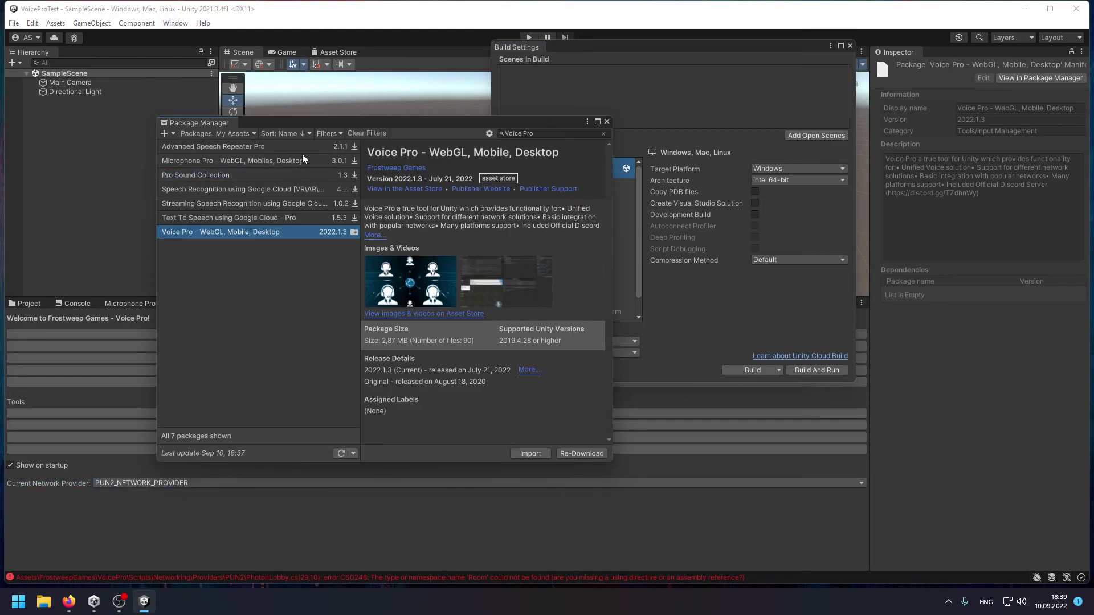
click(544, 134)
text(PUN)
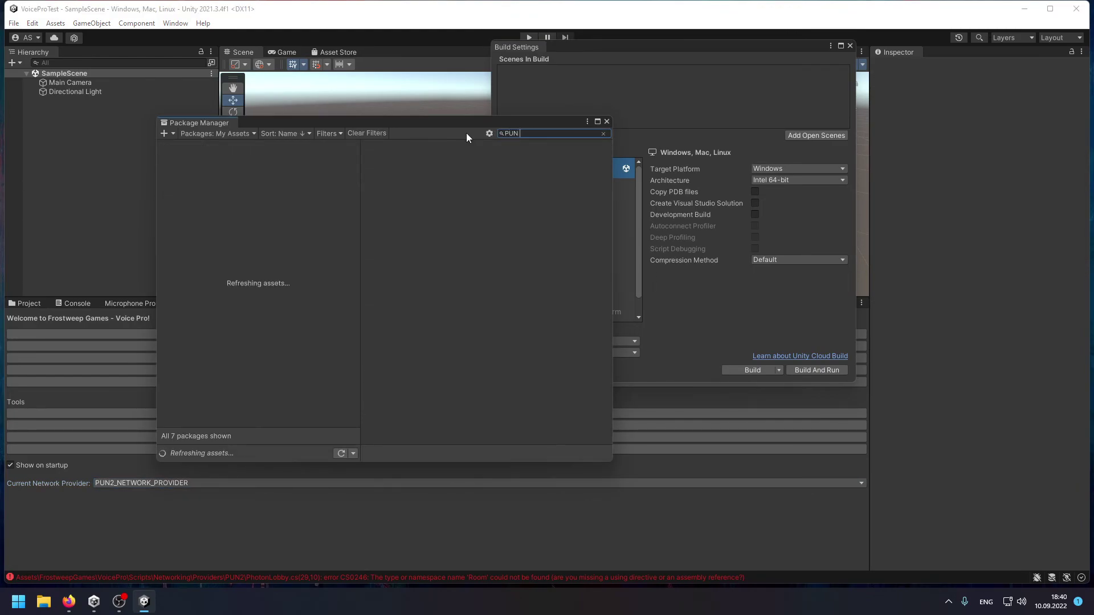
text( 2)
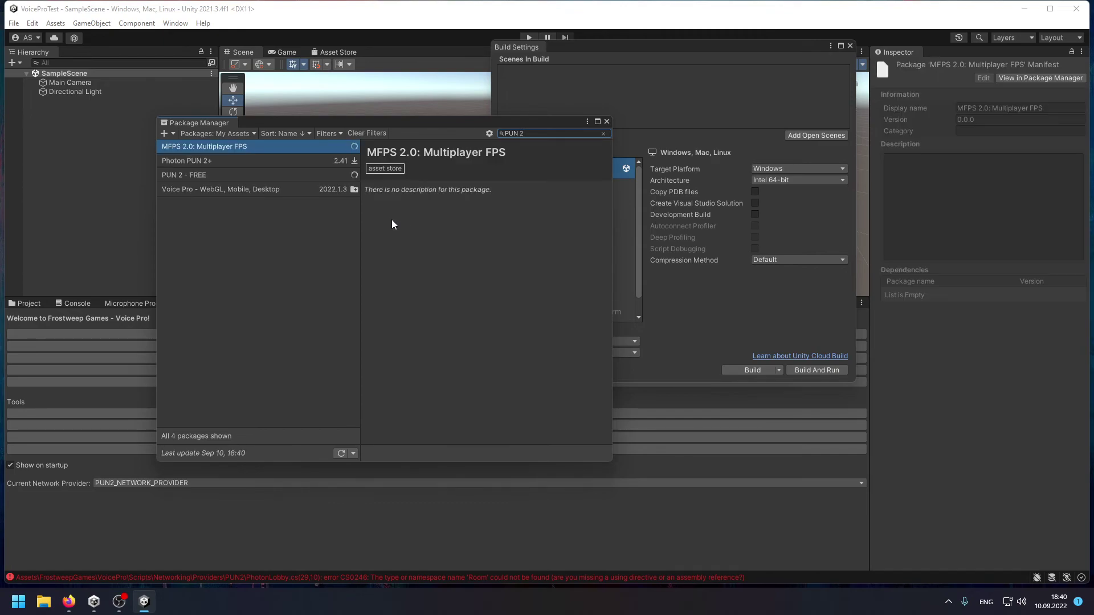
click(279, 177)
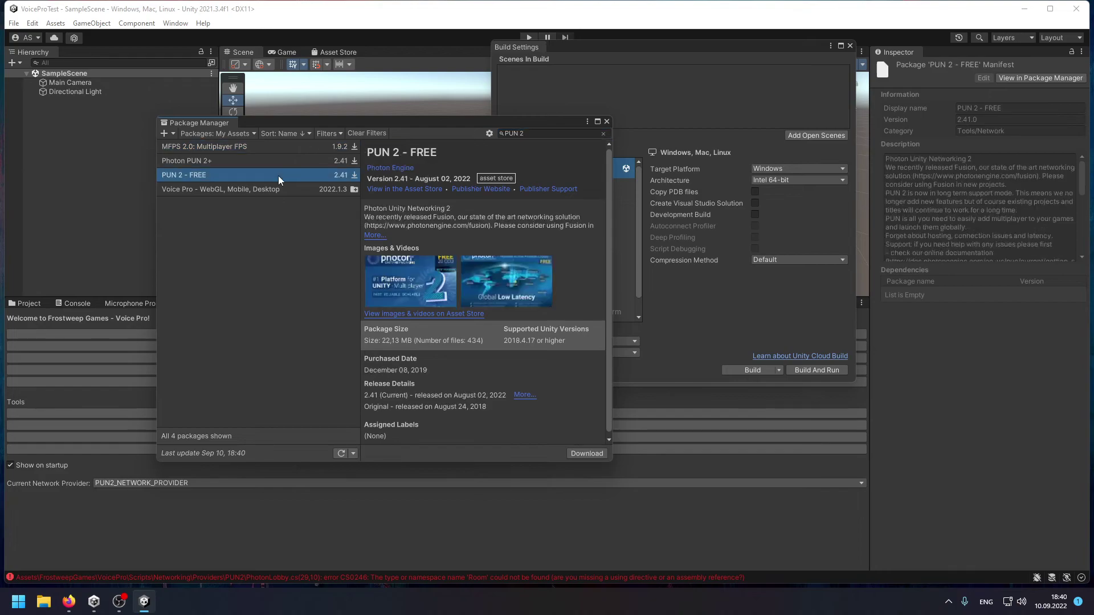
click(584, 453)
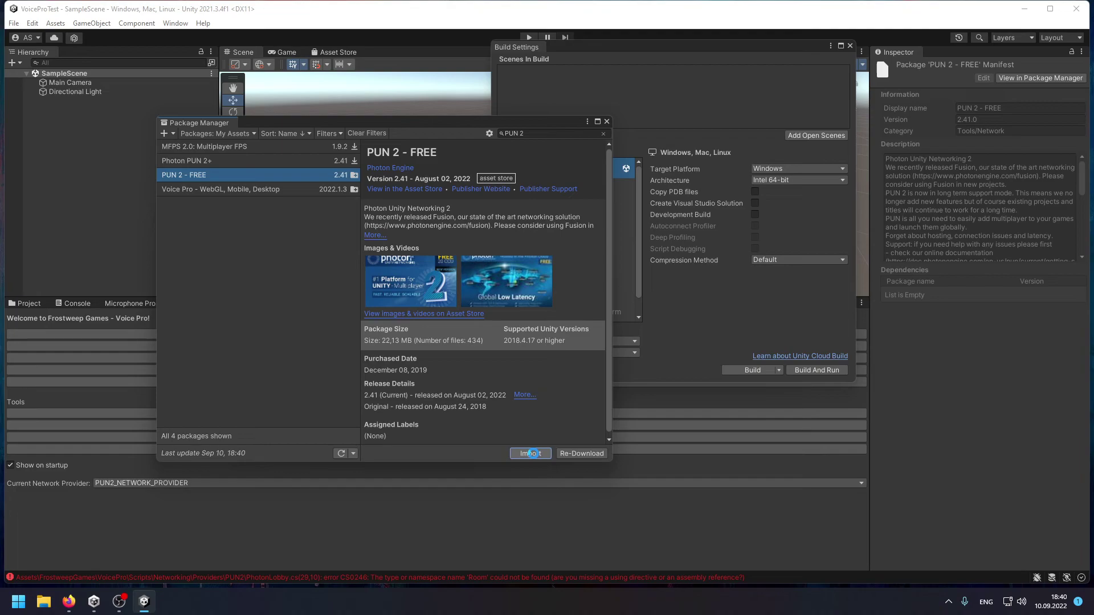
Import all PUN 2 - FREE files, then move the PUN wizard aside and focus its AppId field.
click(531, 453)
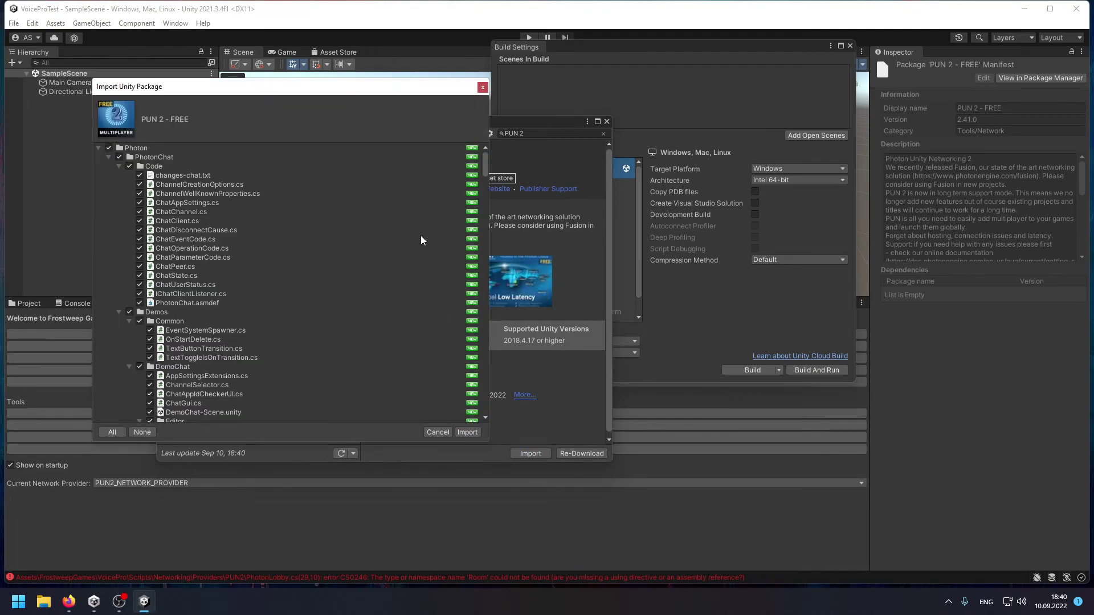
click(467, 432)
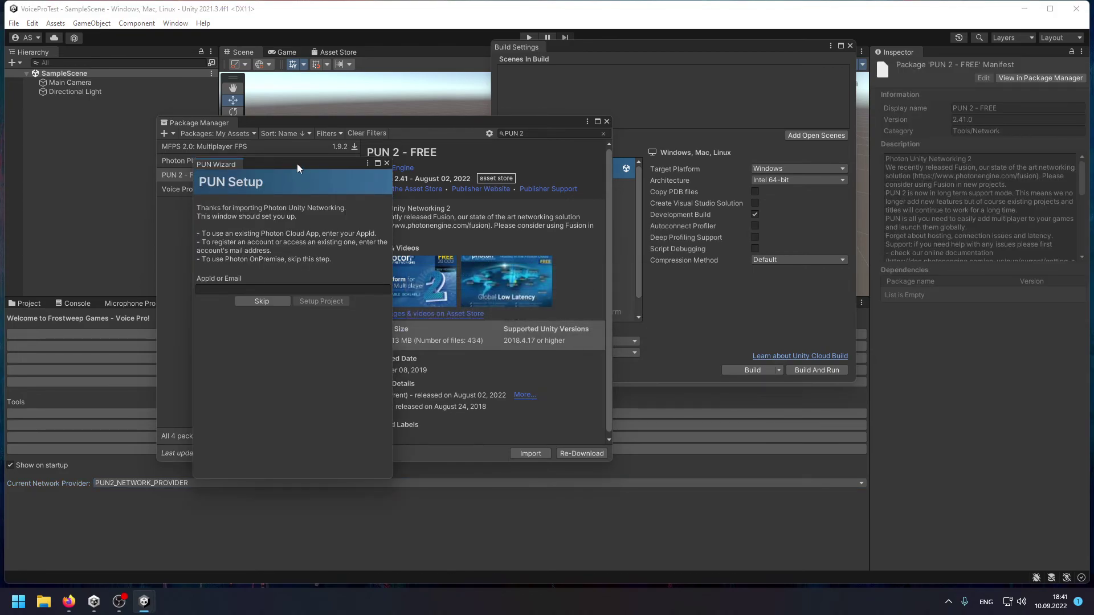
drag(286, 165, 368, 207)
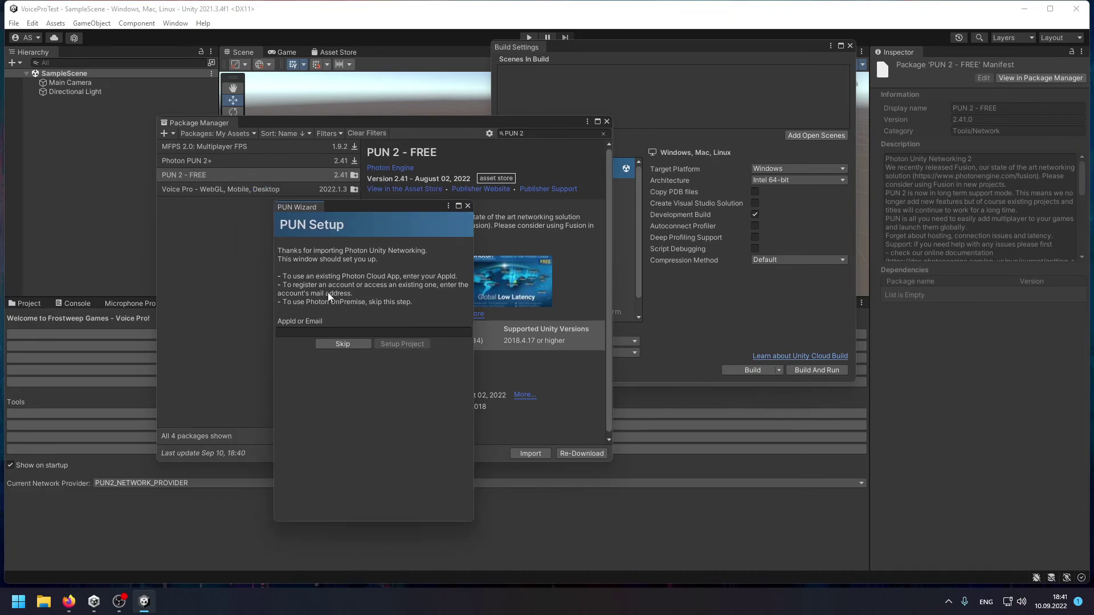
drag(362, 214, 378, 231)
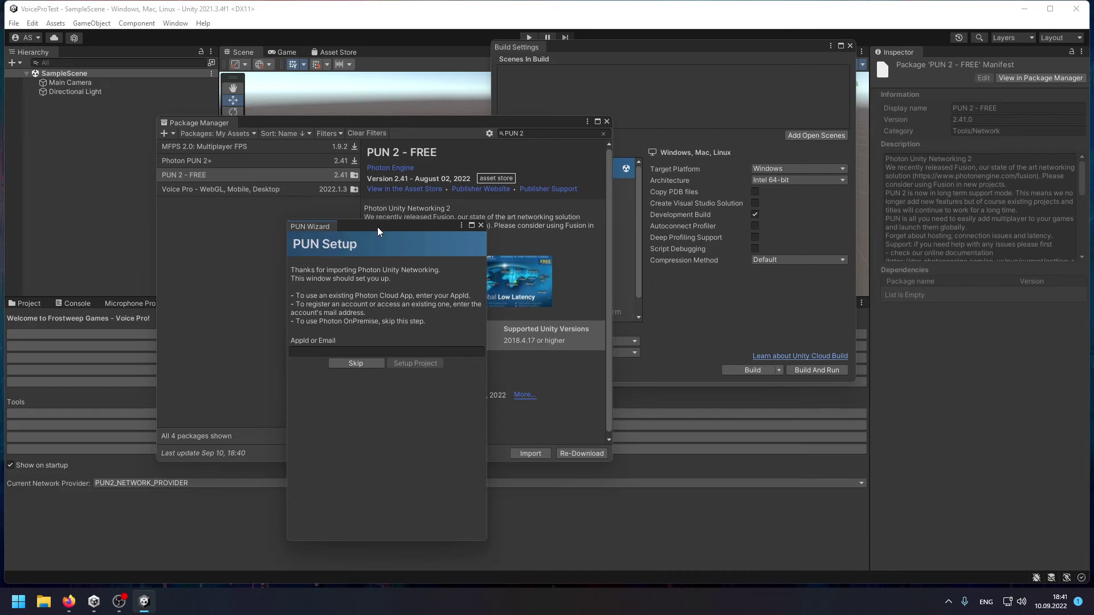
click(322, 350)
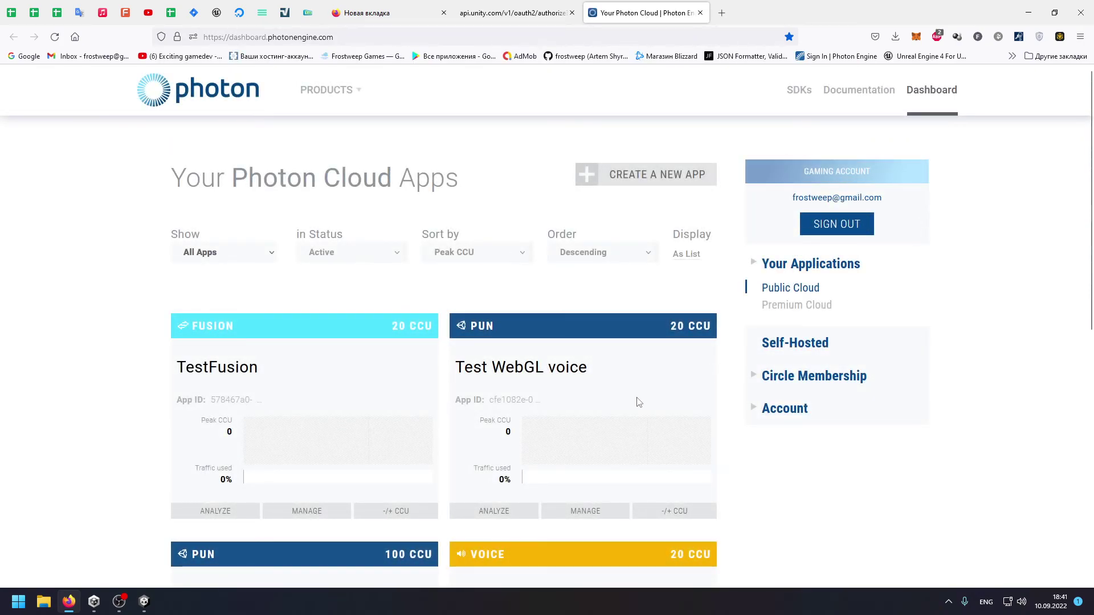
Select the Test WebGL voice App ID on the Photon dashboard and minimize Firefox.
scroll(639, 402, down, 1)
click(512, 342)
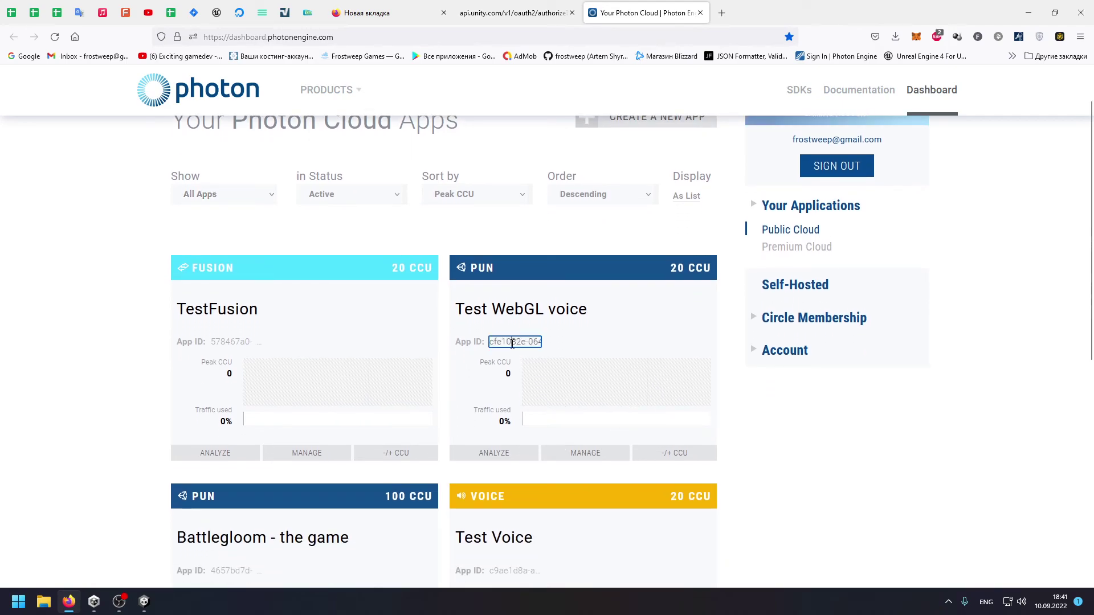
click(1027, 12)
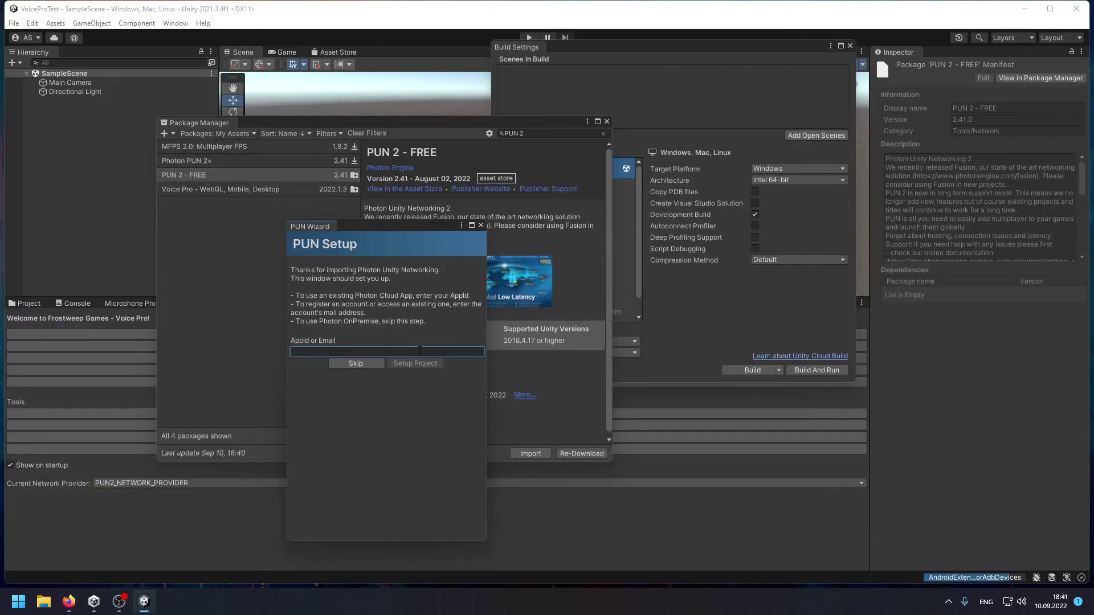
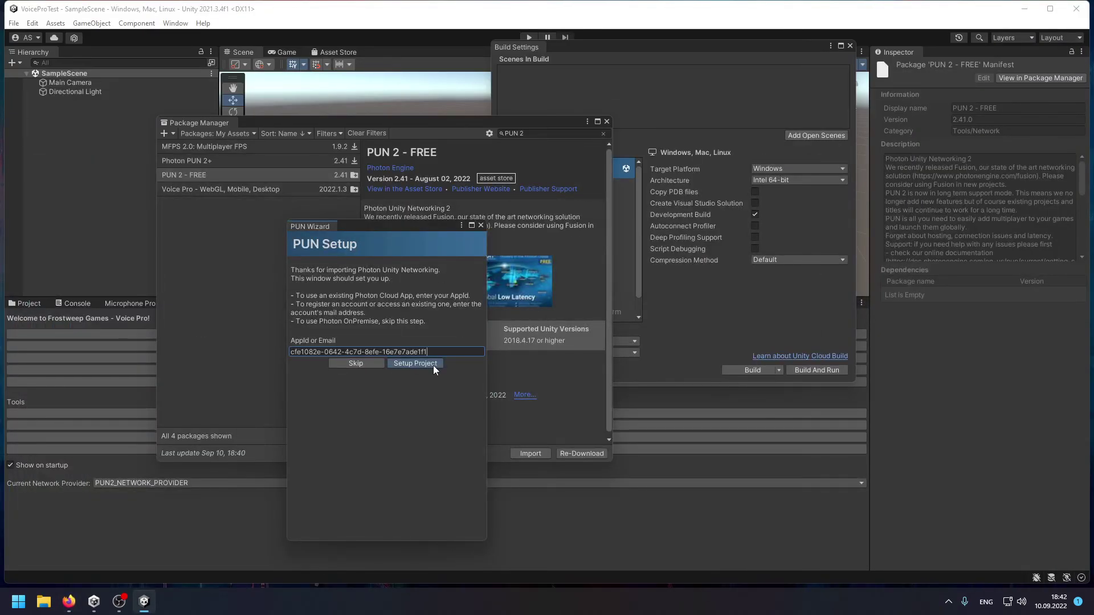
Paste the App ID into the PUN Wizard, run Setup Project, and close the wizard.
click(434, 365)
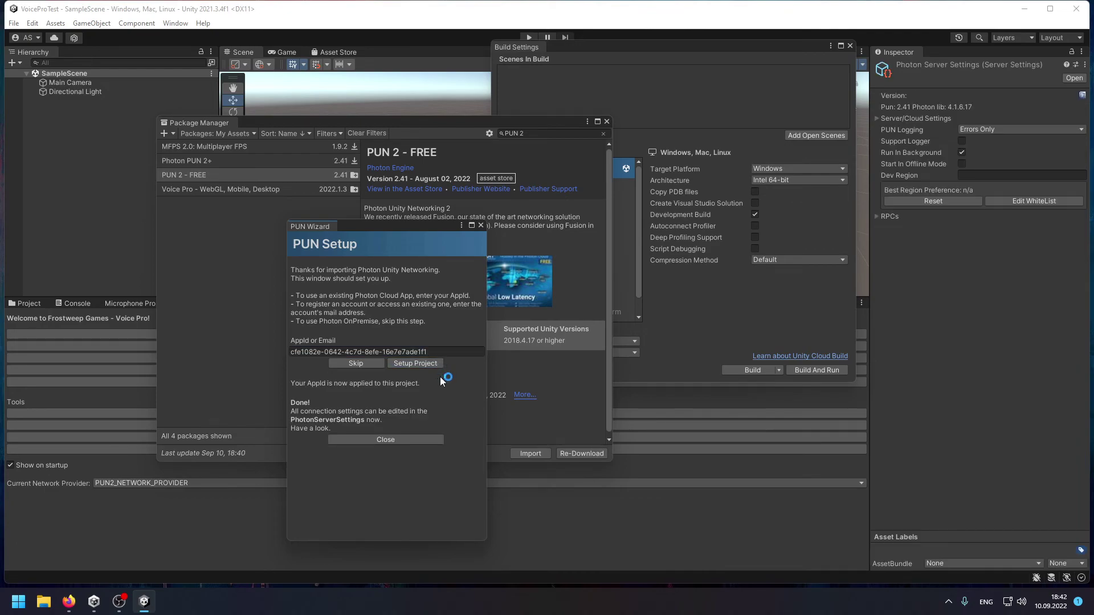
click(433, 439)
drag(541, 121, 445, 122)
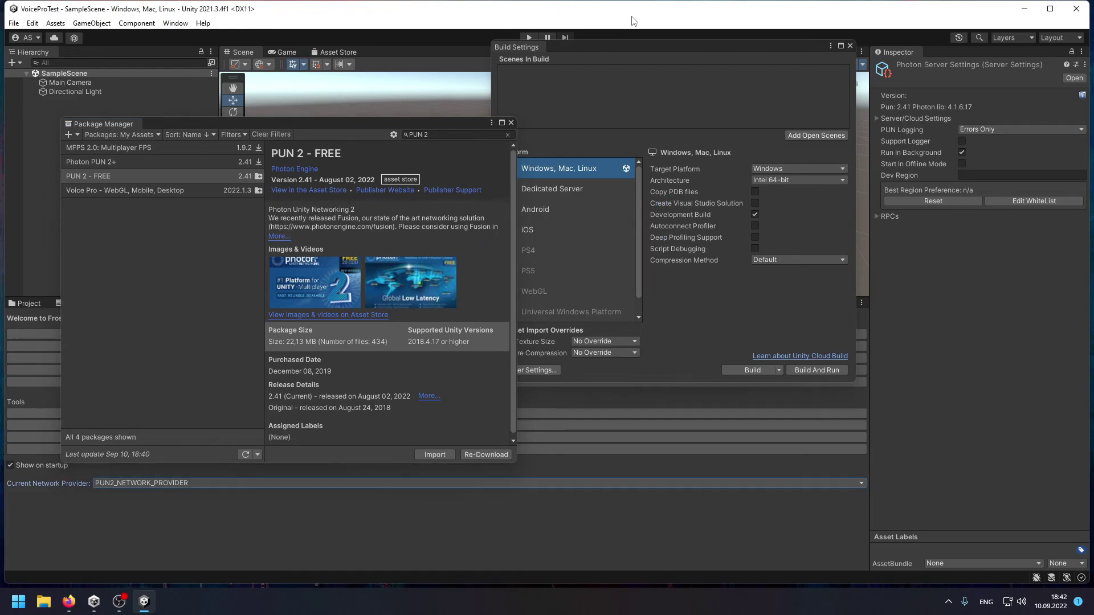
Close Package Manager and Build Settings, set the Photon Dev Region to eu, and maximize the editor.
click(511, 123)
click(850, 45)
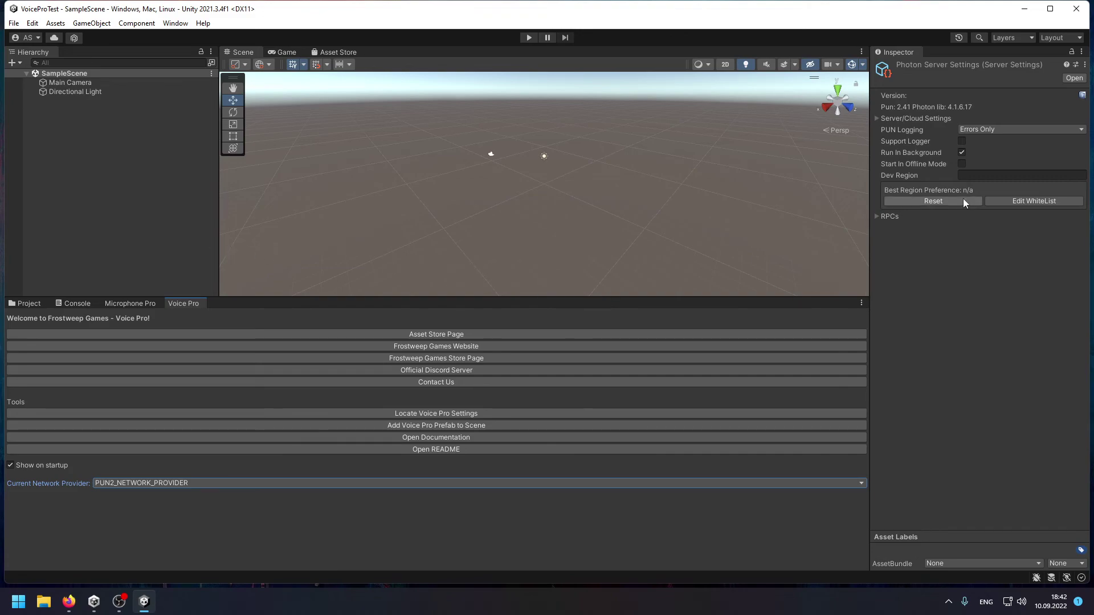
click(999, 171)
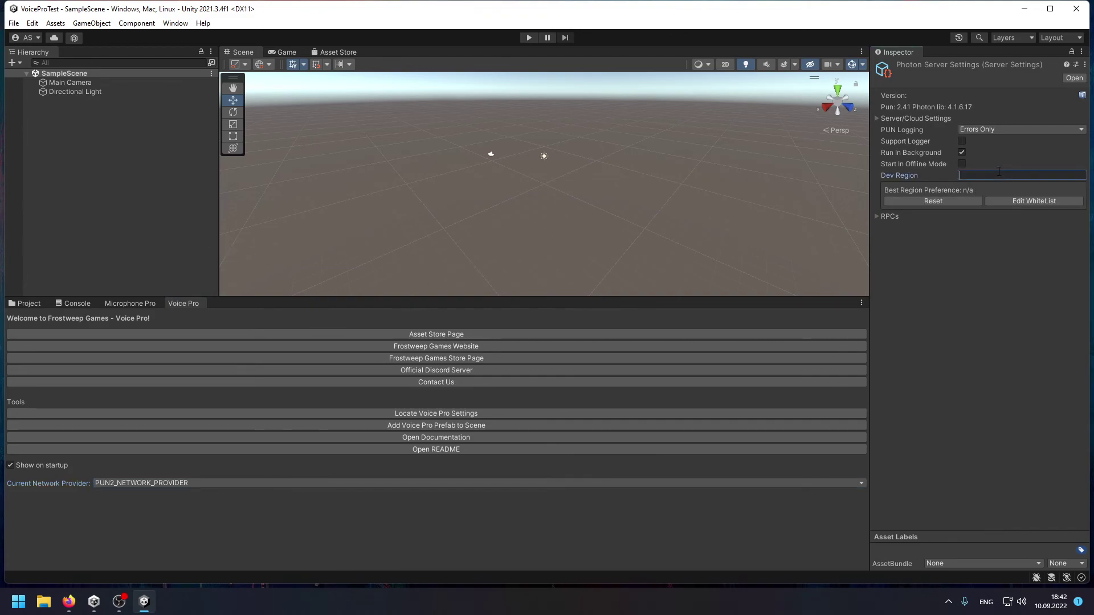
text(eu)
double_click(359, 10)
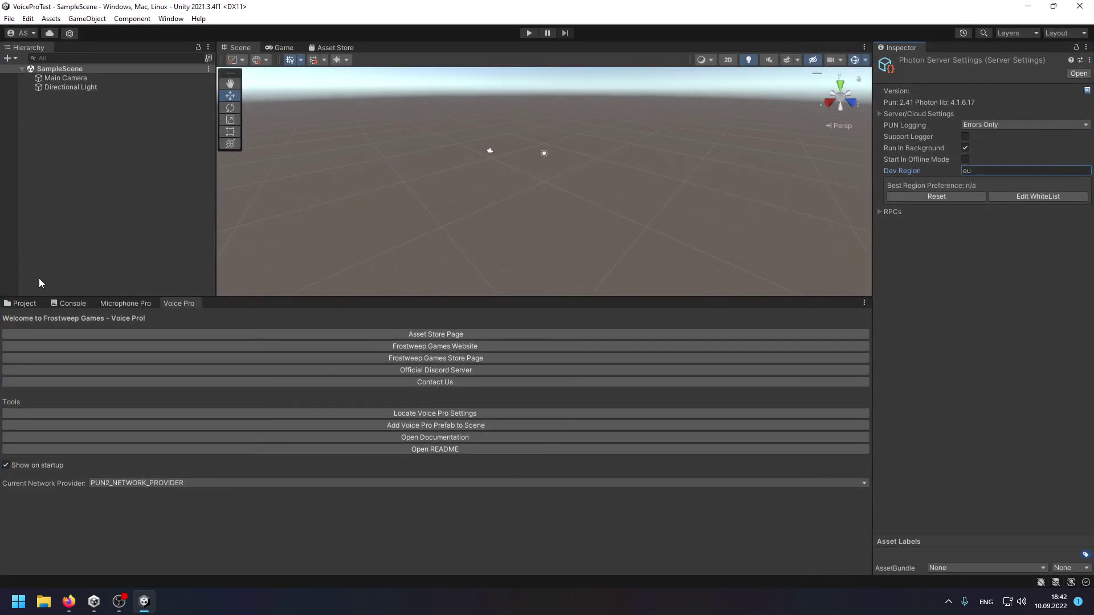
Expand FrostweepGames > VoicePro > Examples > VCP_DemoUI in the Project folder tree.
click(28, 300)
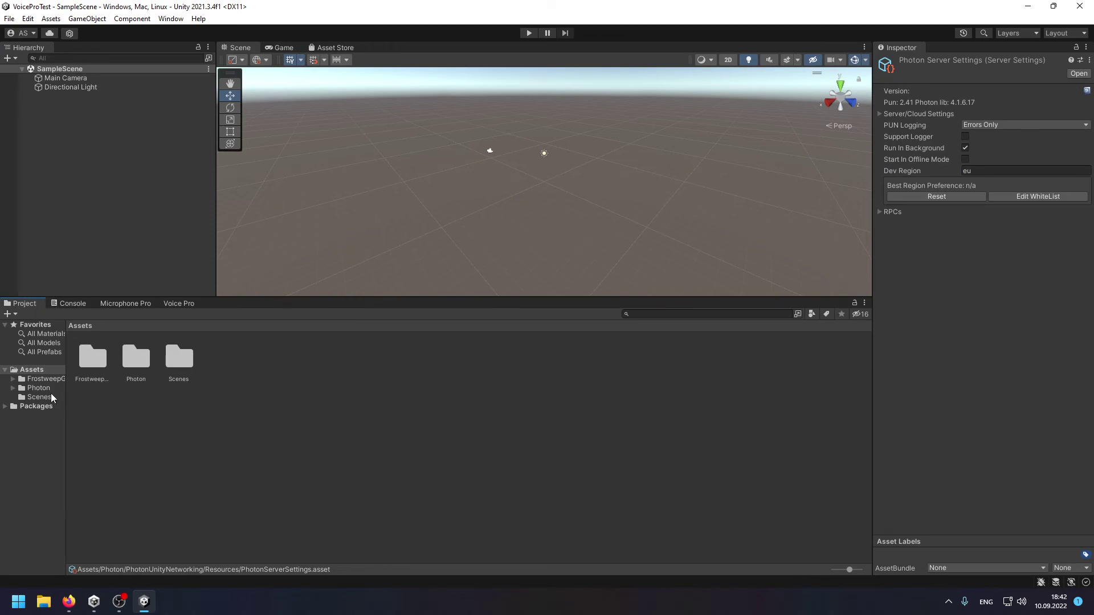
drag(65, 364, 129, 366)
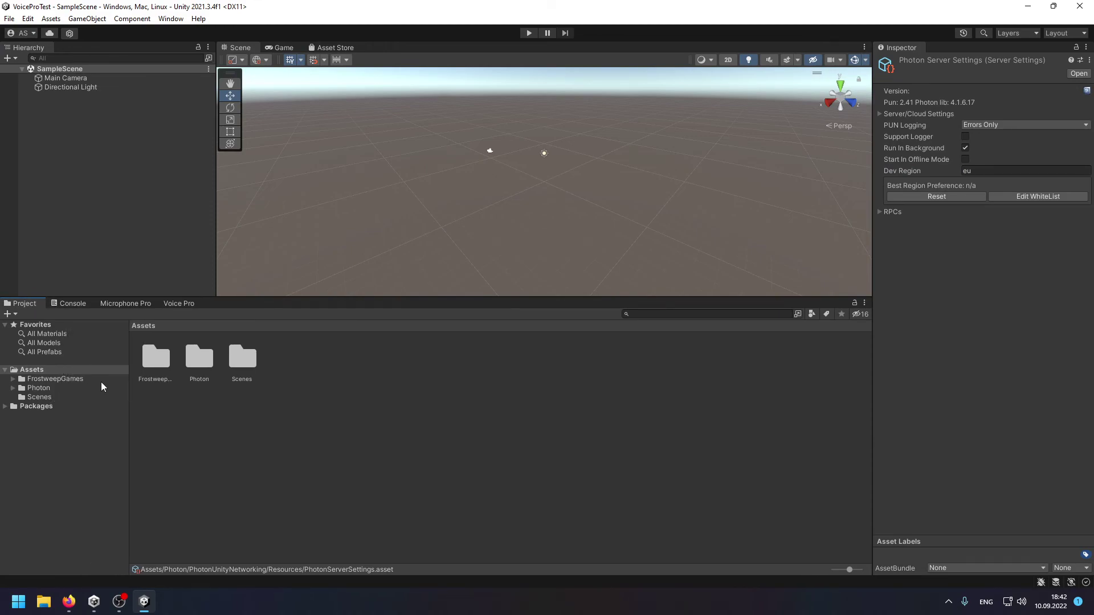
click(99, 380)
key(Right)
key(Down)
key(Down)
key(Down)
key(Right)
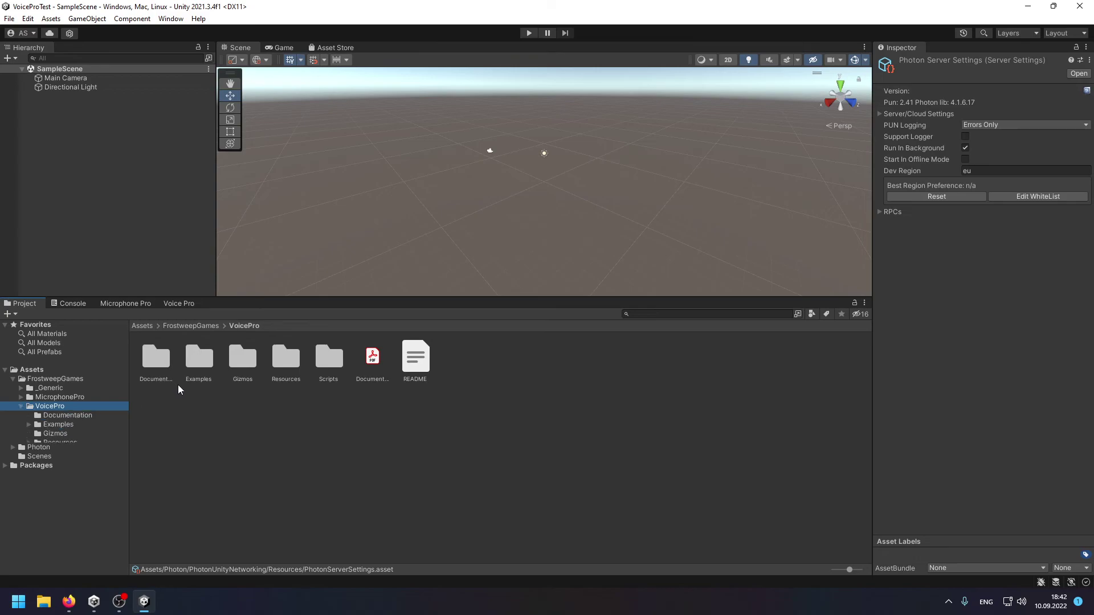
key(Down)
key(Down)
key(Right)
key(Down)
key(Down)
key(Right)
key(Down)
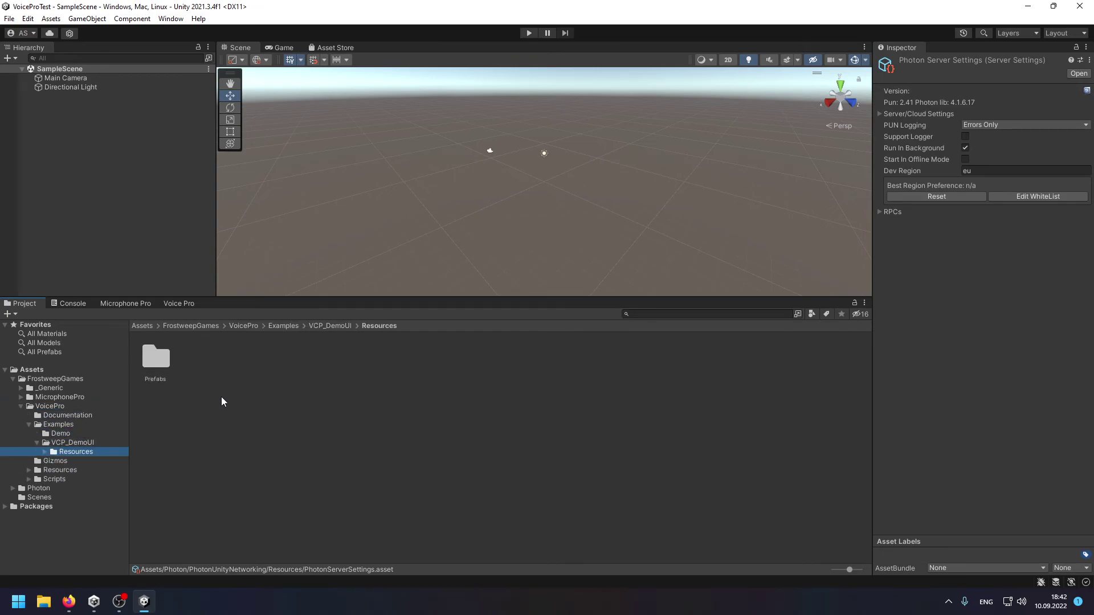
Open the VCP_DemoUI scene asset.
key(Right)
key(Left)
key(Left)
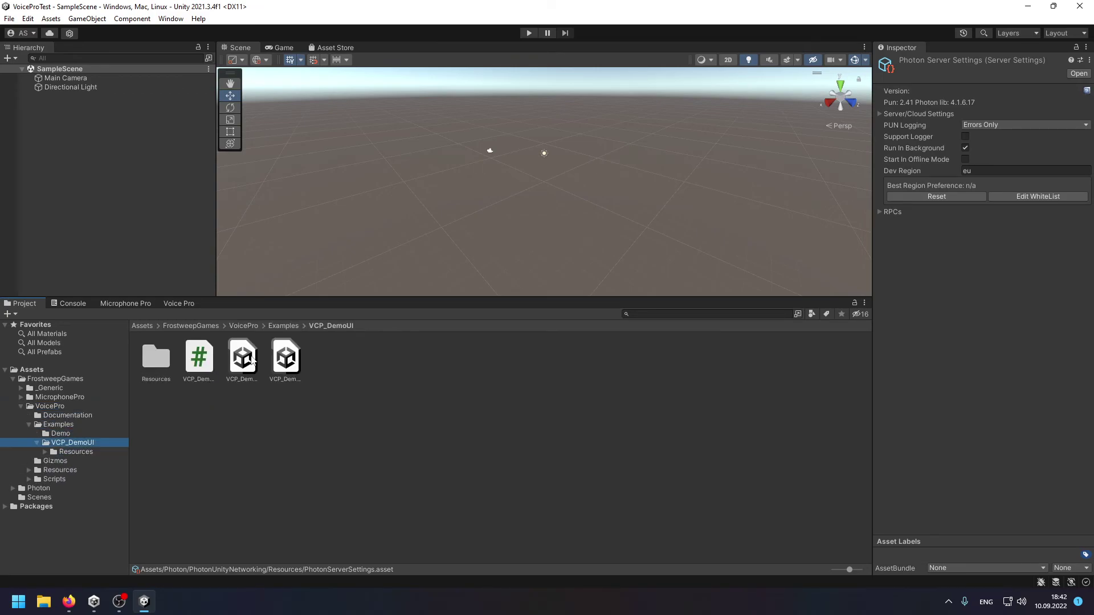
click(237, 357)
double_click(237, 357)
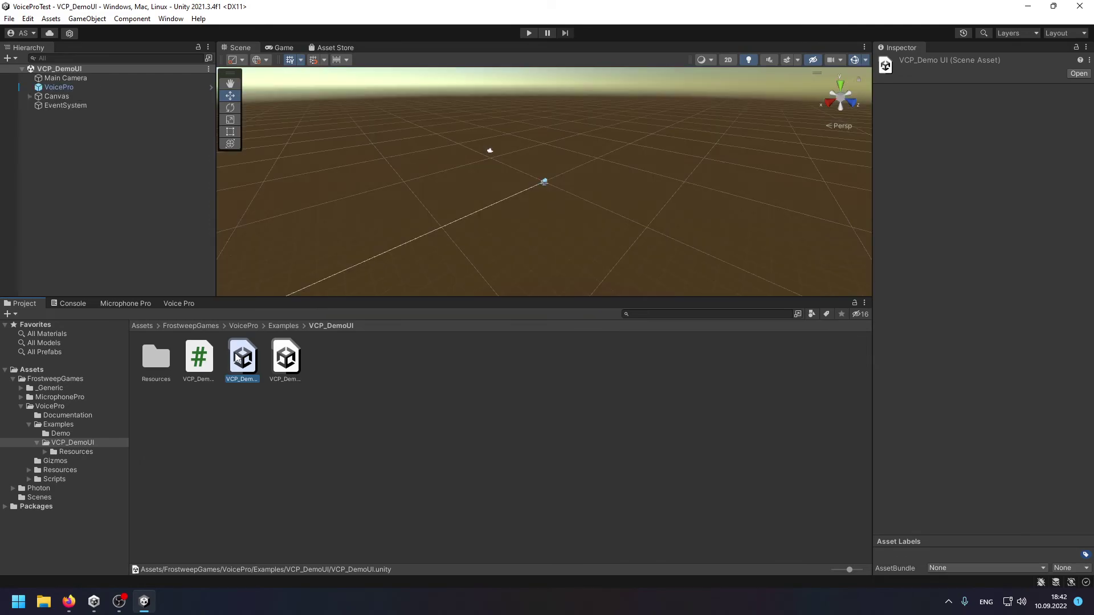
Enlarge the Game view and enter Play mode to run the VCP_DemoUI scene.
click(283, 48)
drag(381, 298, 353, 444)
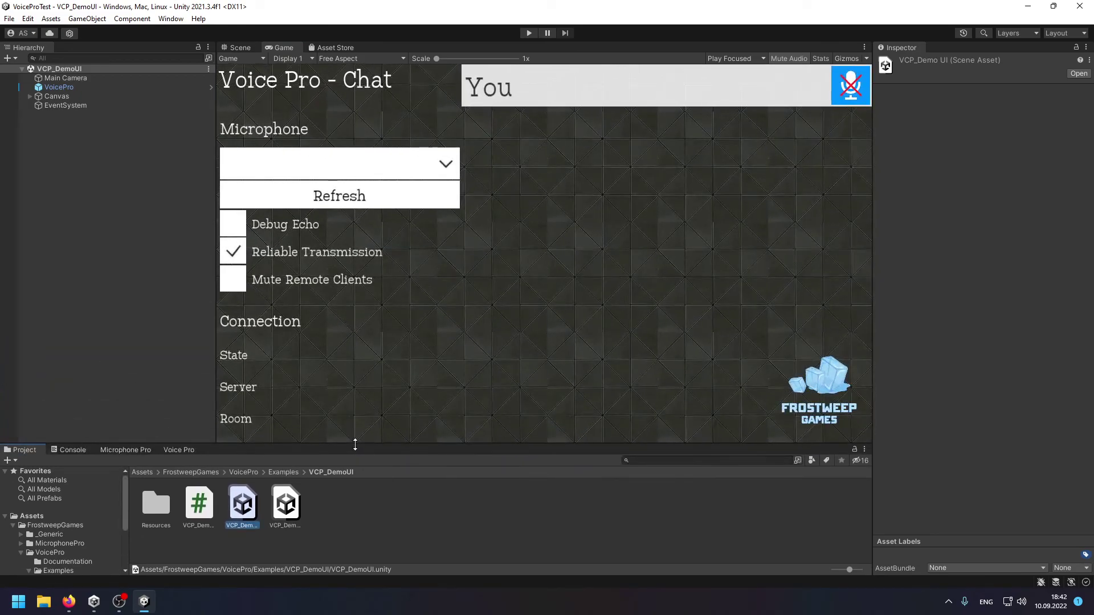
click(532, 32)
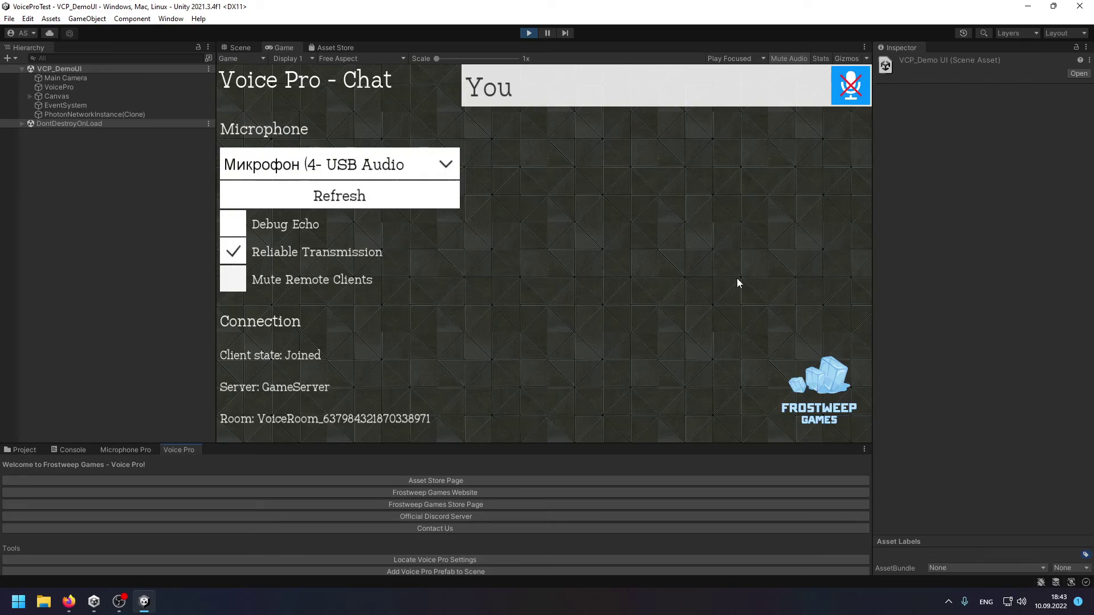
Enable Debug Echo and toggle your microphone on and off.
click(238, 228)
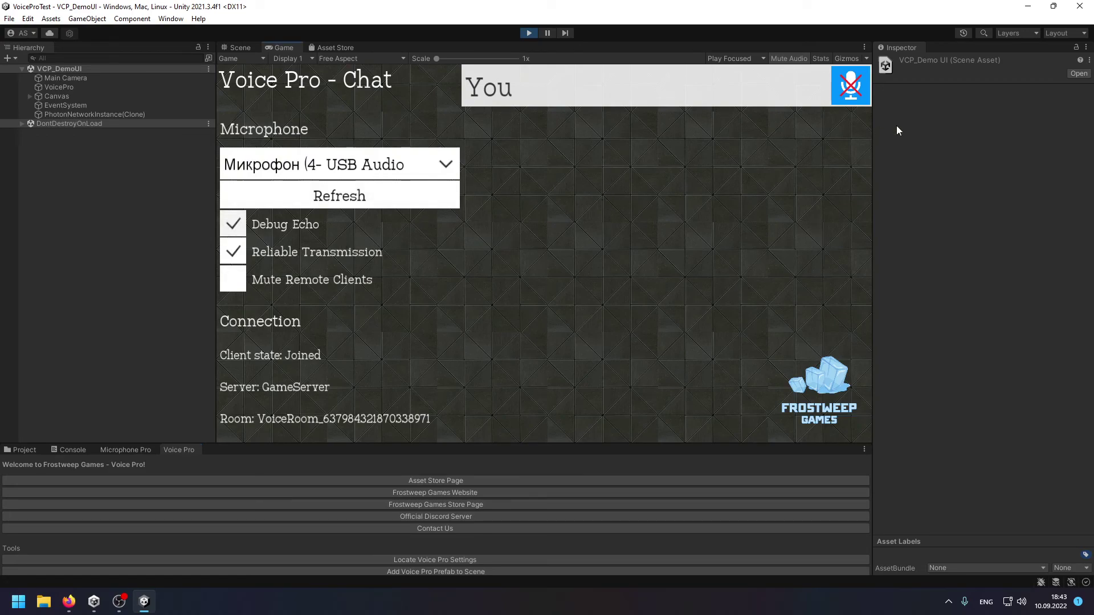
click(860, 95)
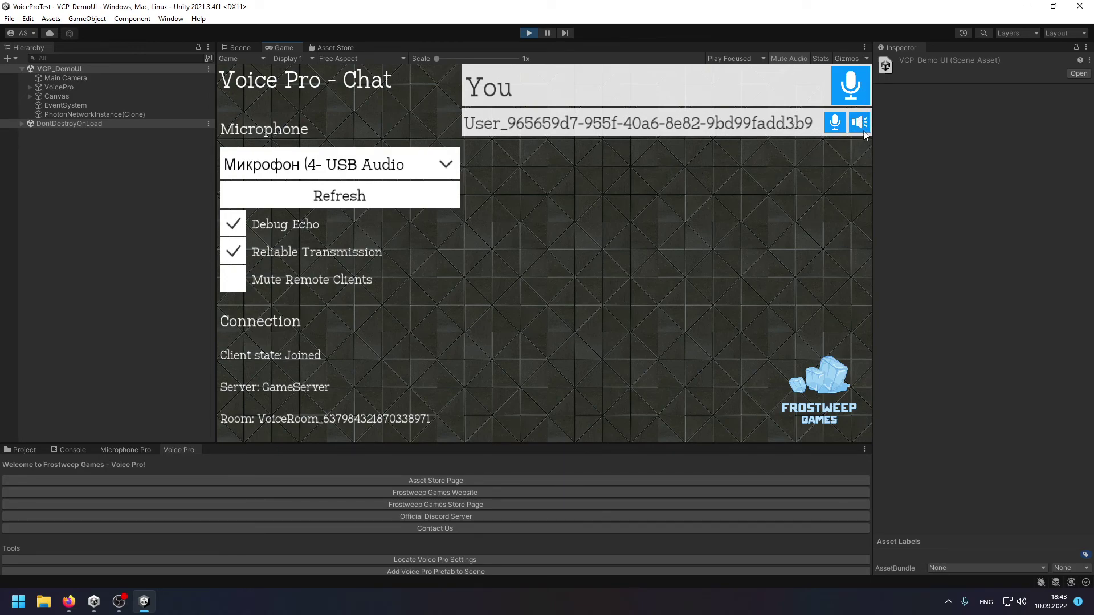
click(851, 86)
drag(216, 135, 191, 136)
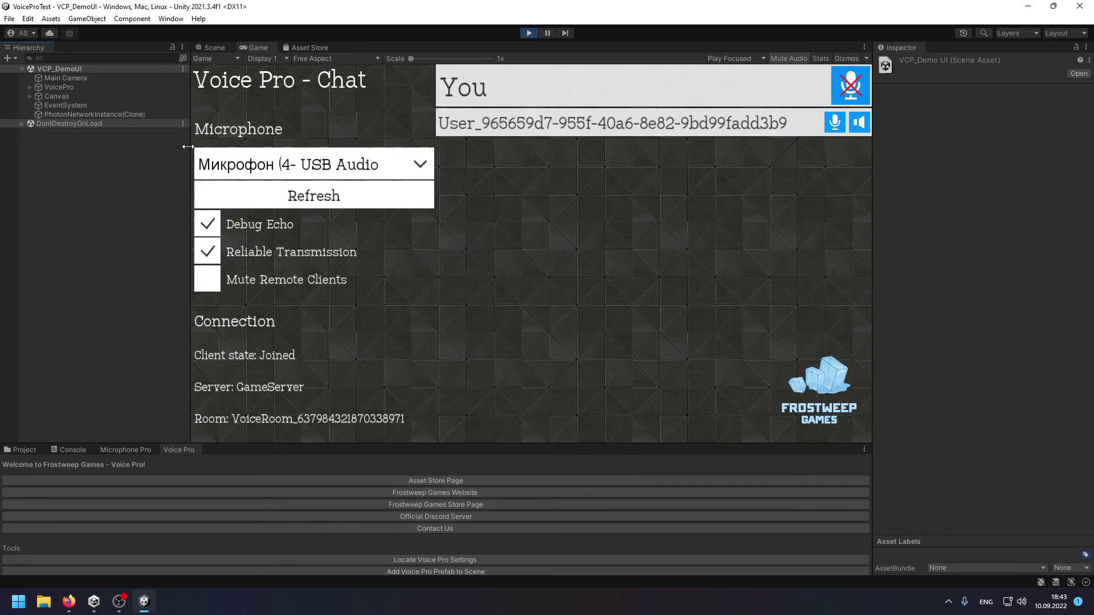
Unmute and mute the microphone once more, then exit Play mode.
click(796, 61)
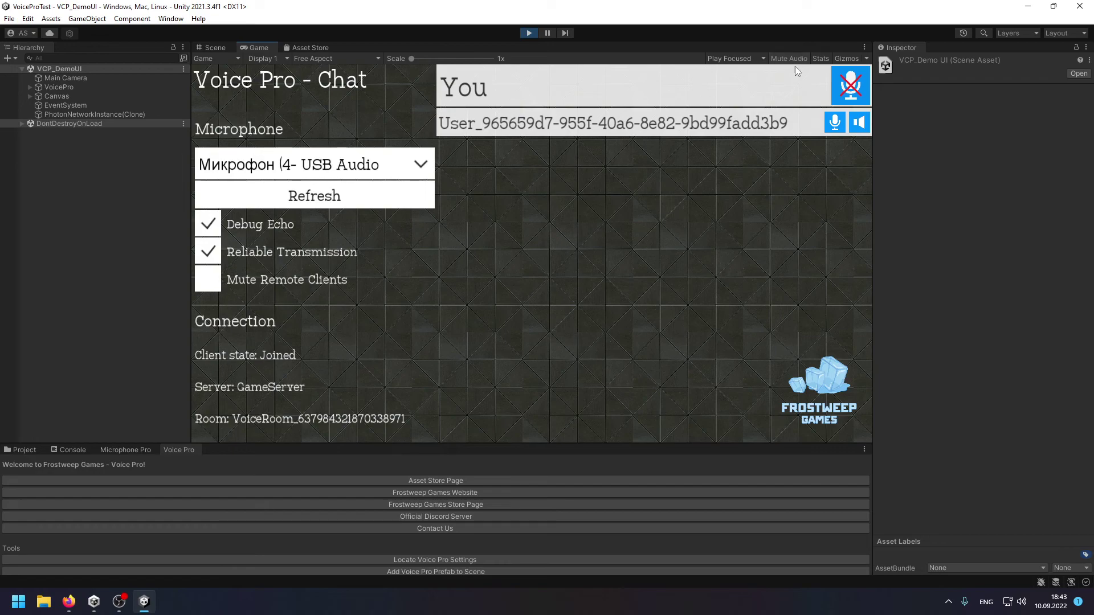
click(865, 93)
click(858, 92)
click(530, 32)
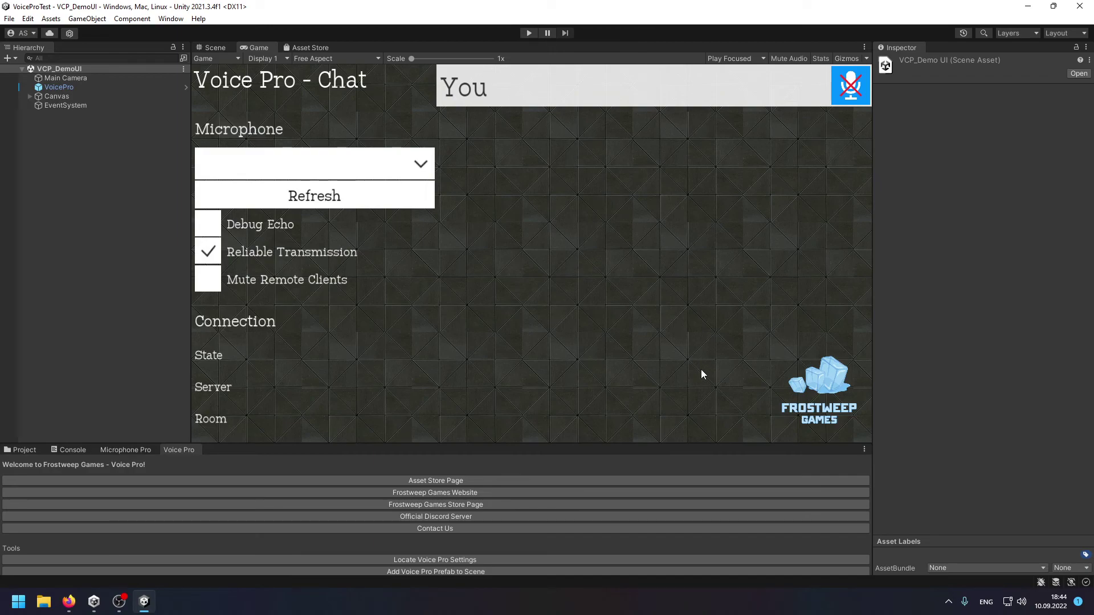
Open File > Build Settings and select the WebGL platform.
click(10, 19)
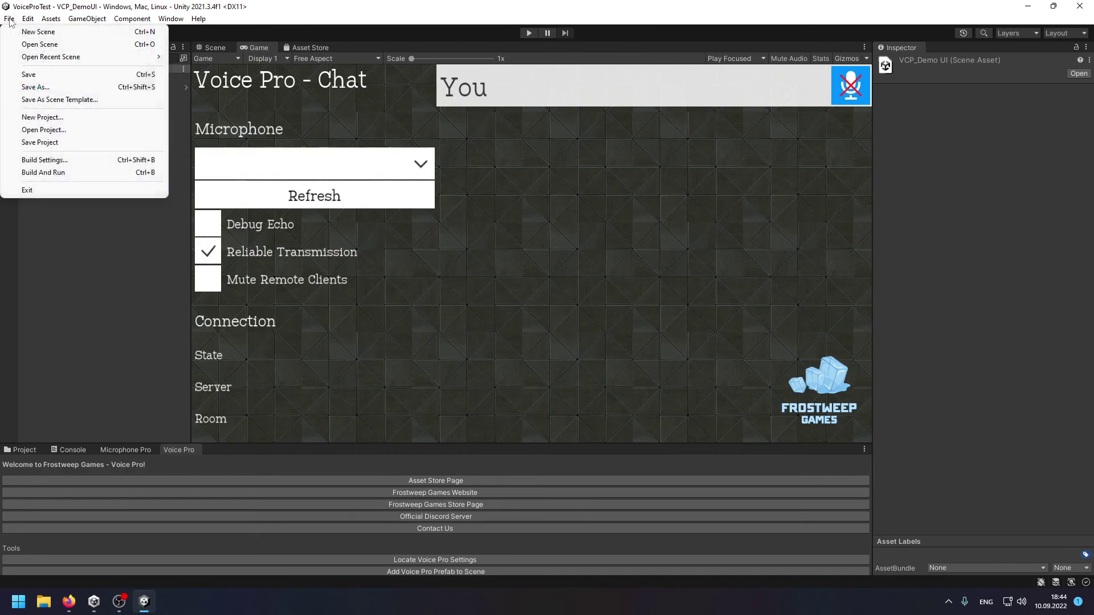
click(86, 160)
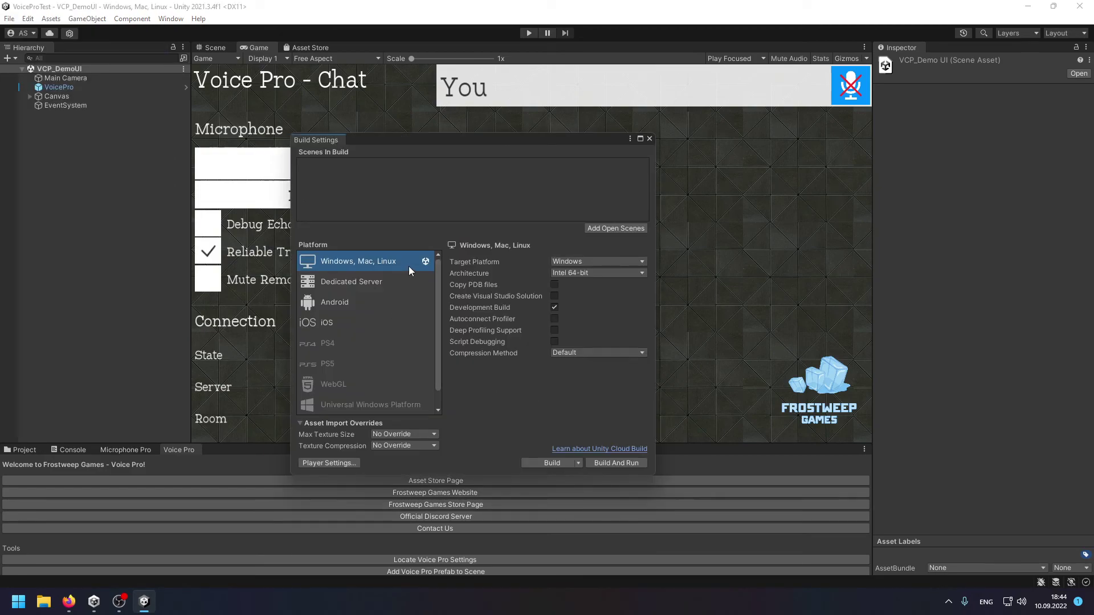
scroll(392, 325, down, 1)
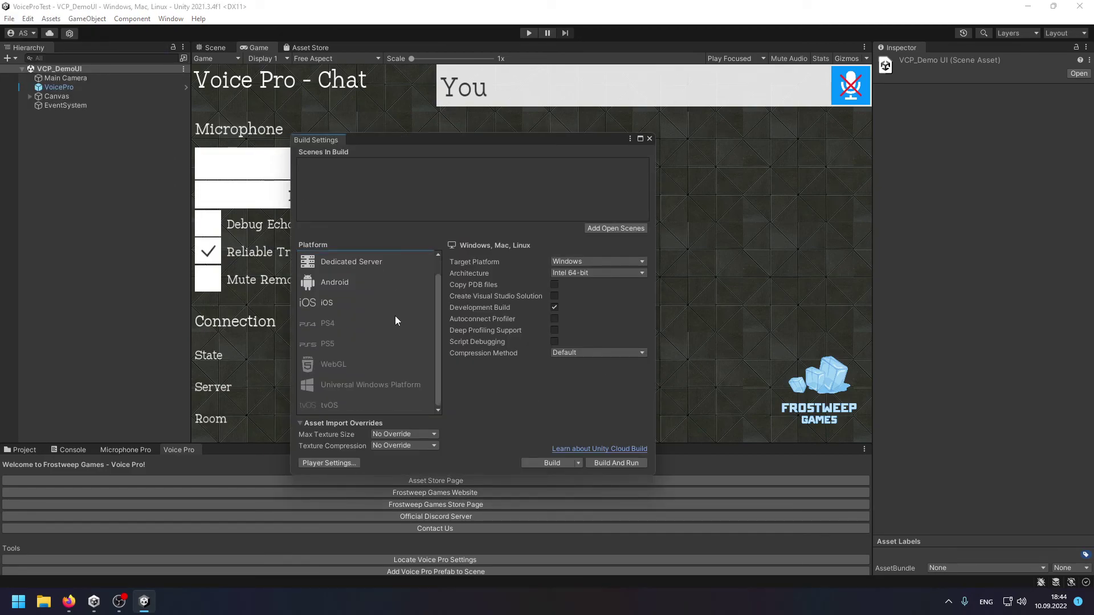
click(392, 366)
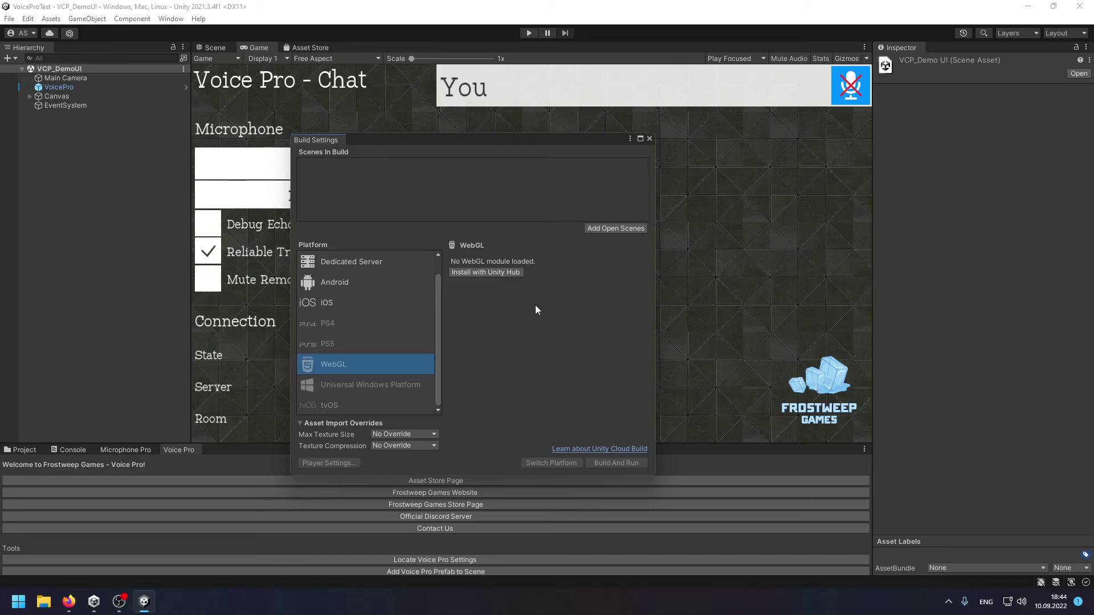
Install WebGL Build Support for Unity 2021.3.4f1 via Unity Hub, then close Downloads and minimize the Hub.
click(503, 271)
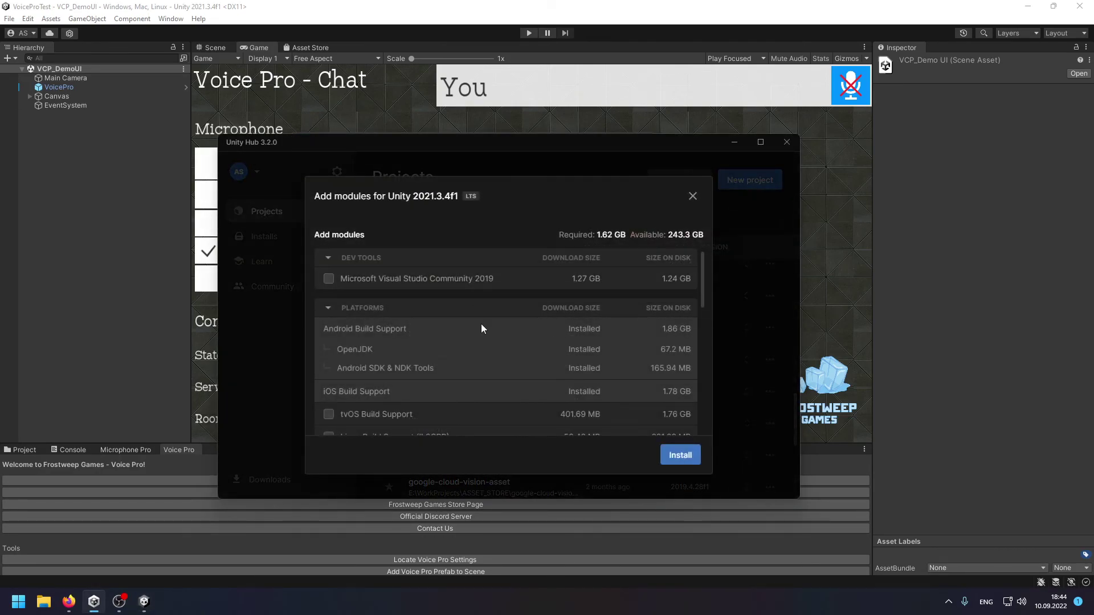
scroll(482, 329, down, 5)
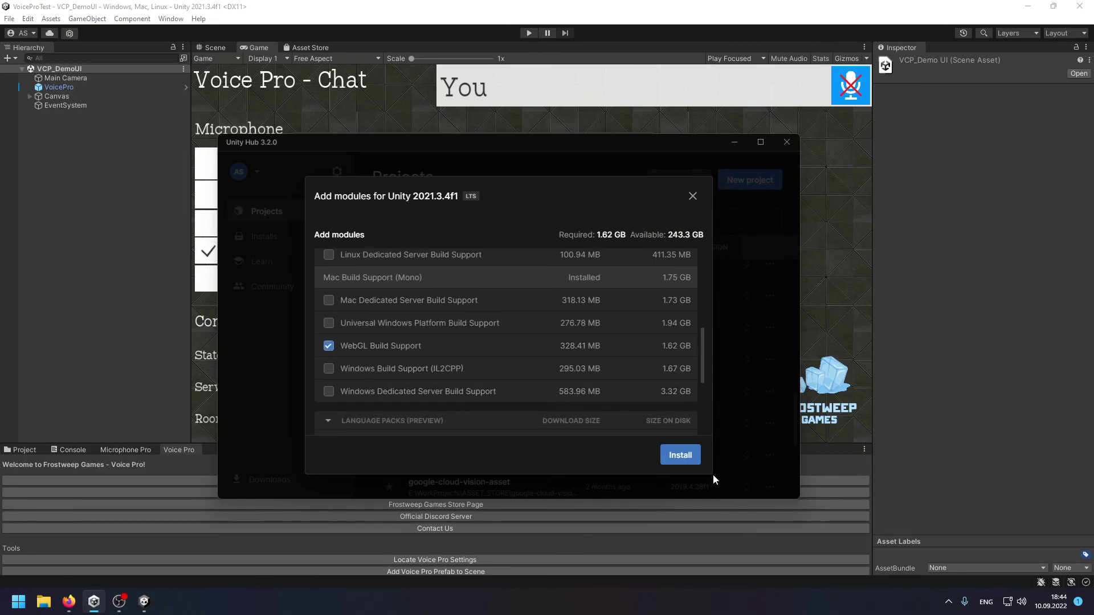
click(685, 459)
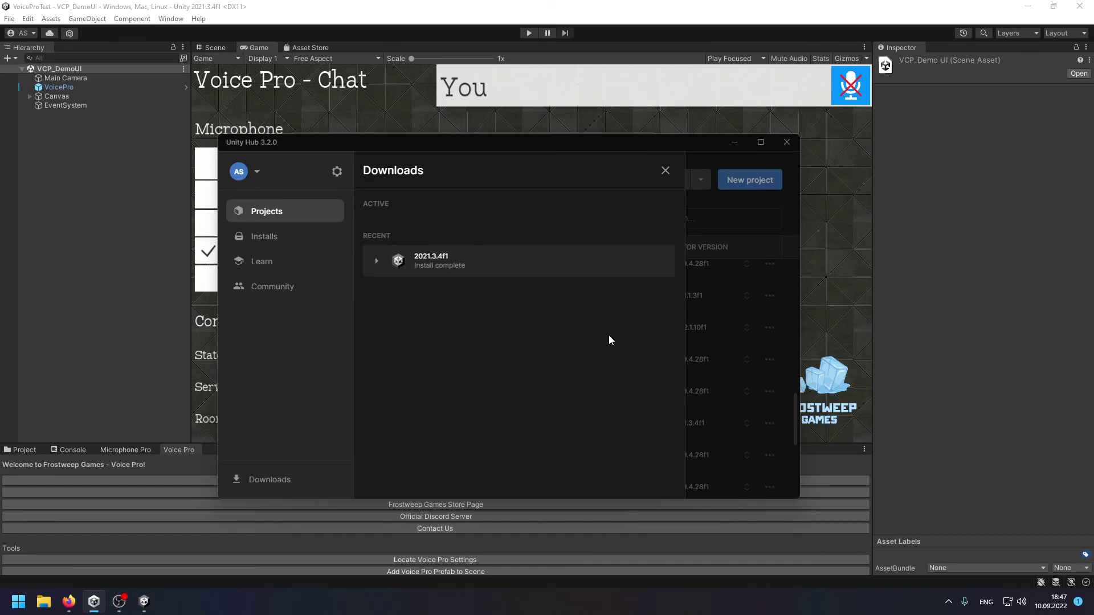
click(665, 170)
click(735, 144)
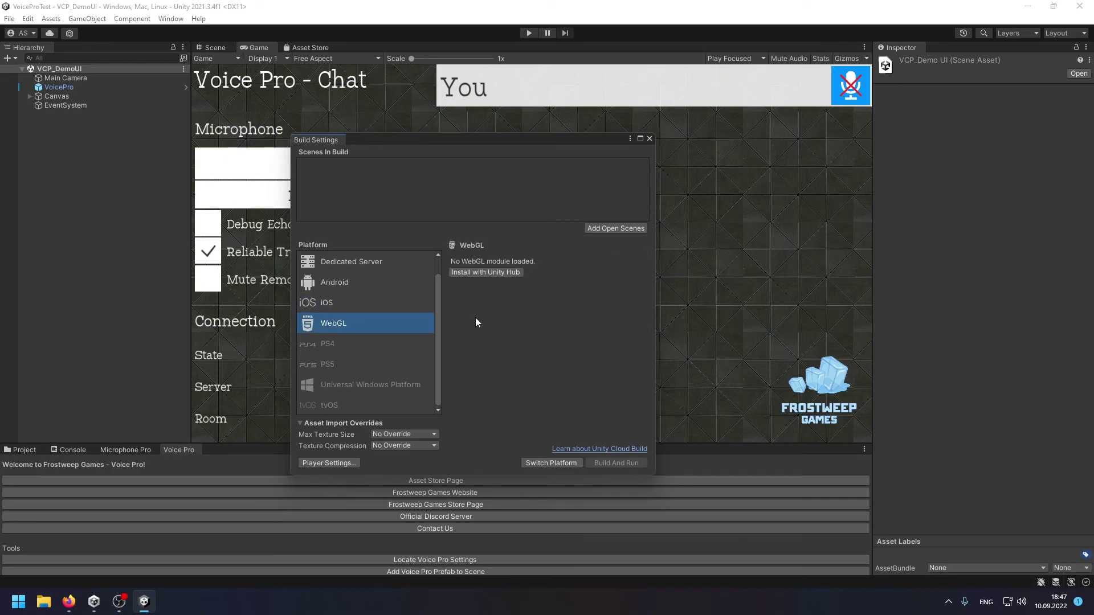
Close Build Settings and reopen the VoiceProTest project from Unity Hub's project list.
click(650, 140)
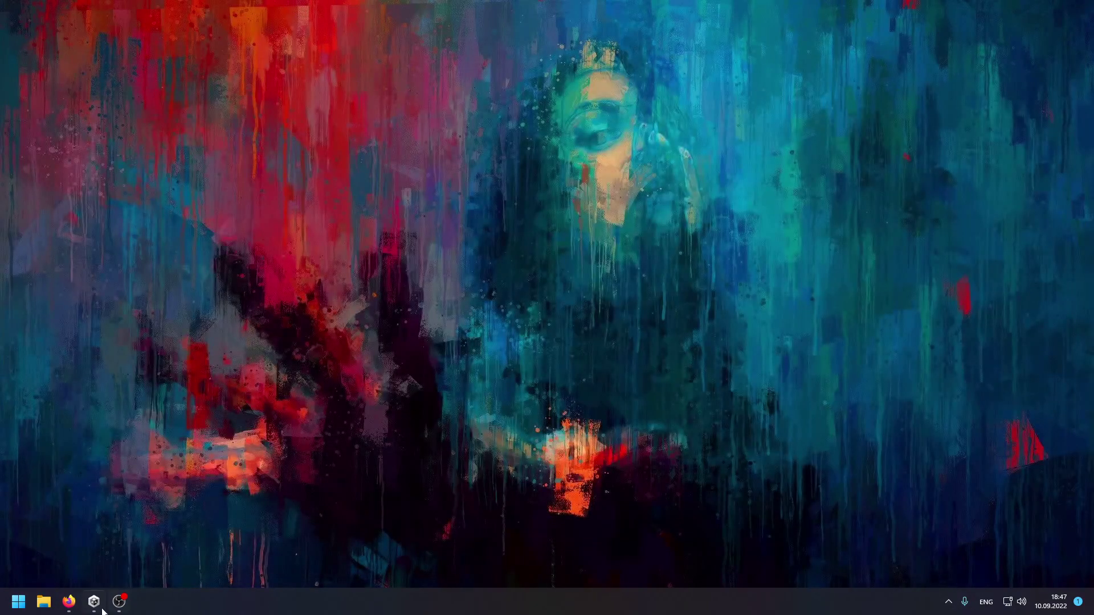
click(102, 609)
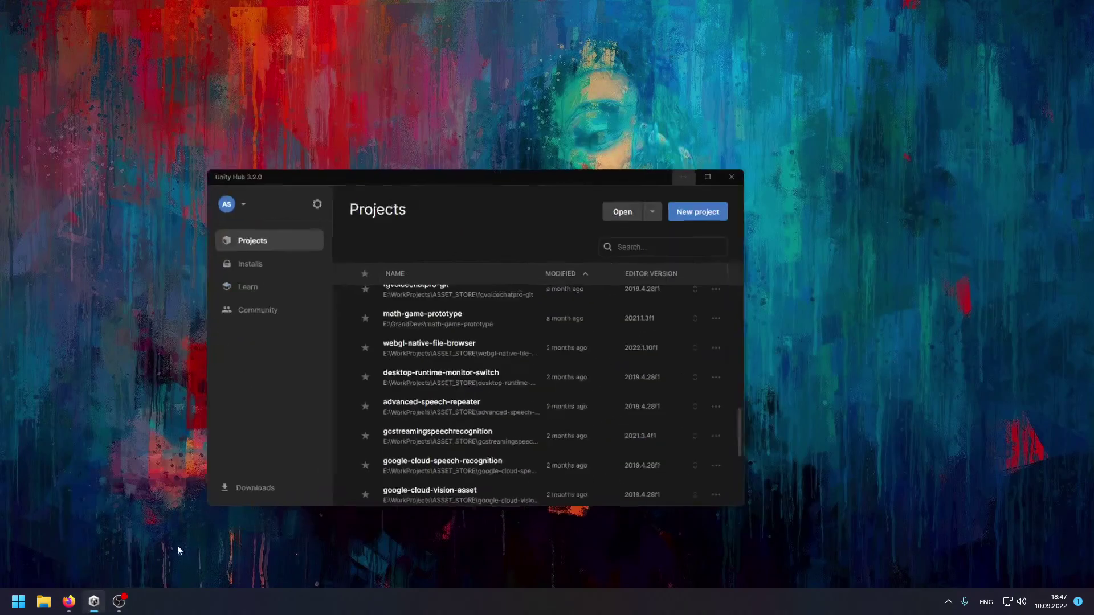
scroll(537, 308, up, 10)
click(497, 294)
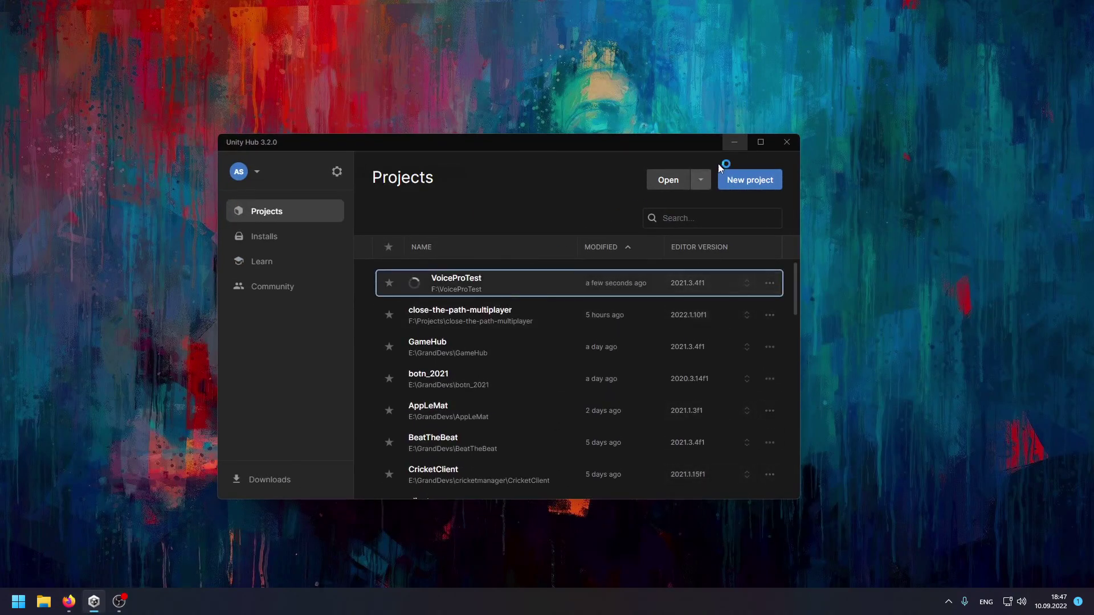
click(741, 142)
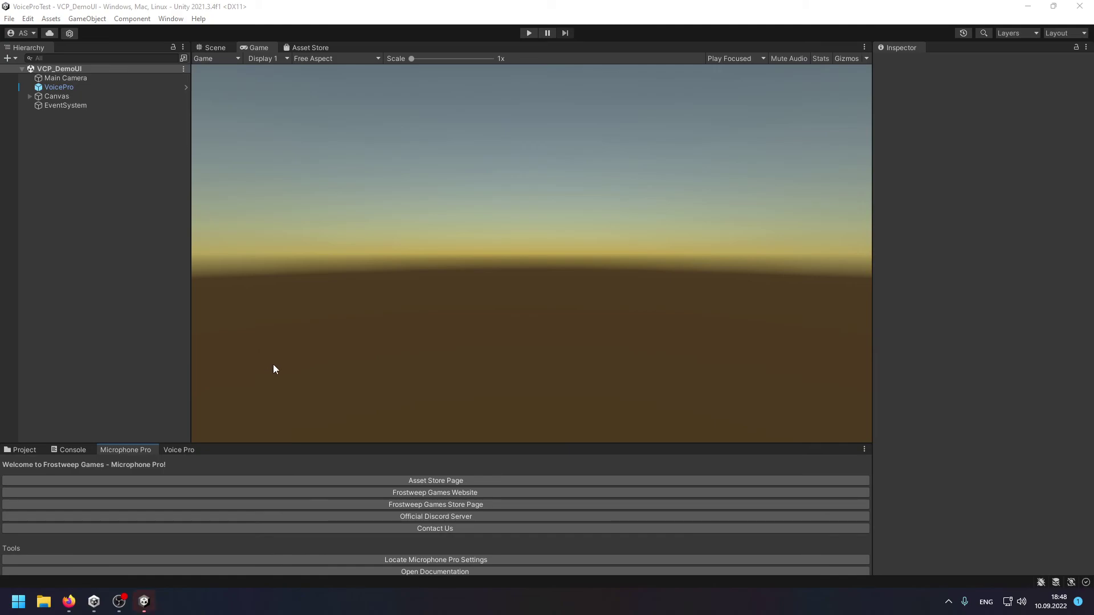
Switch the project's build platform to WebGL in Build Settings.
click(9, 19)
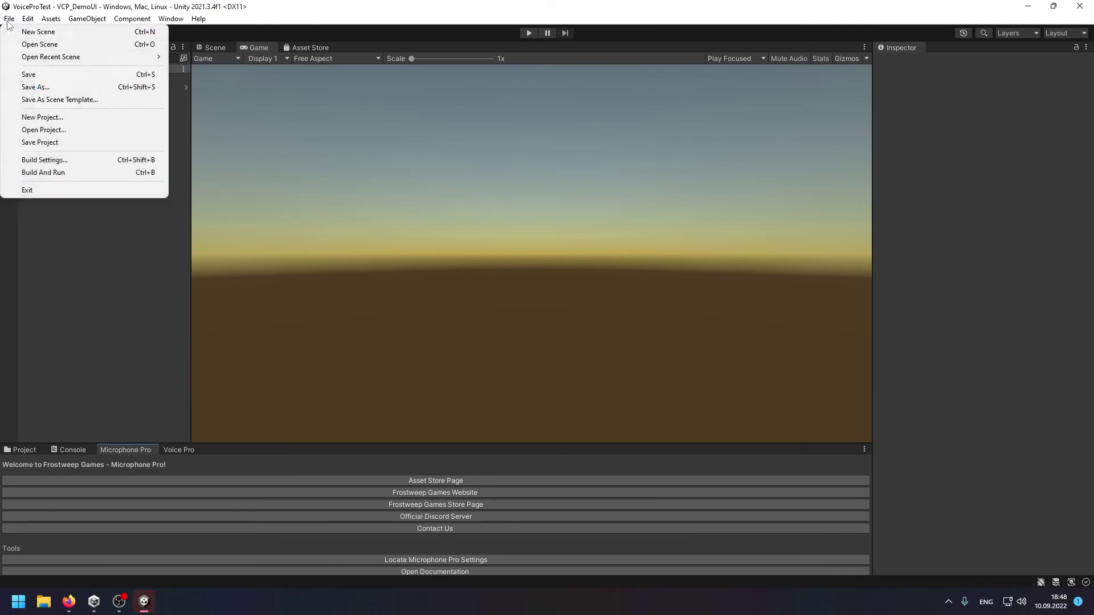
click(86, 160)
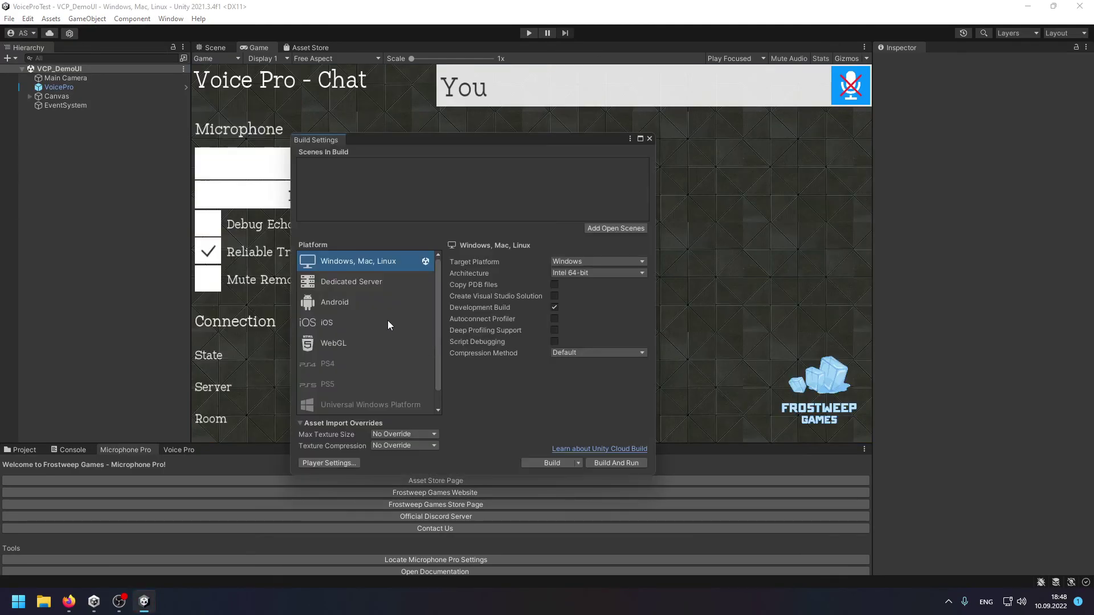
click(360, 341)
click(542, 463)
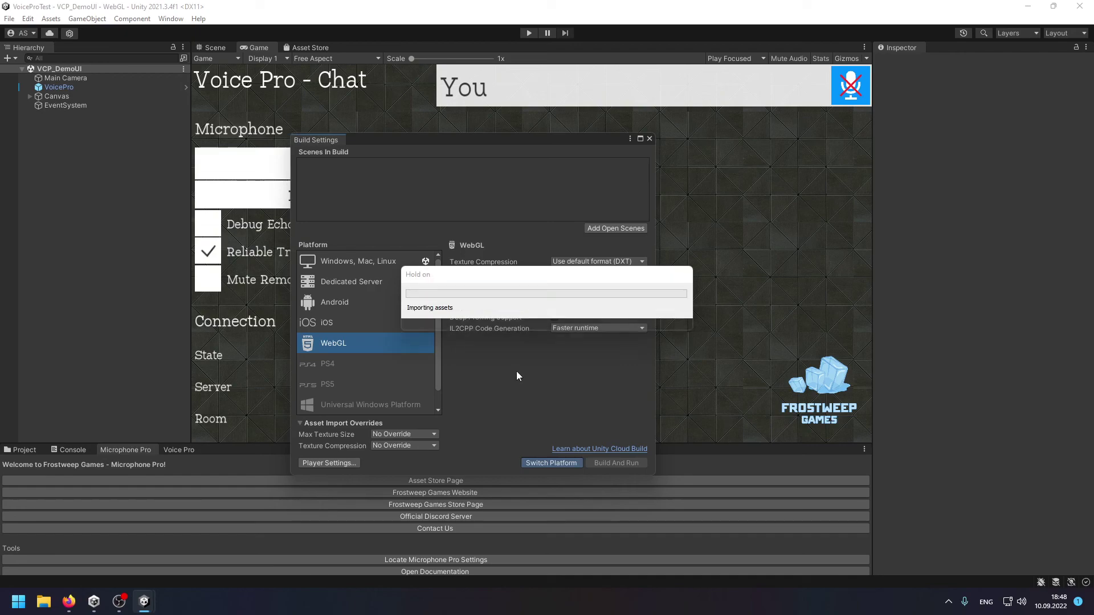
Clear the reimport errors from the Console.
click(69, 450)
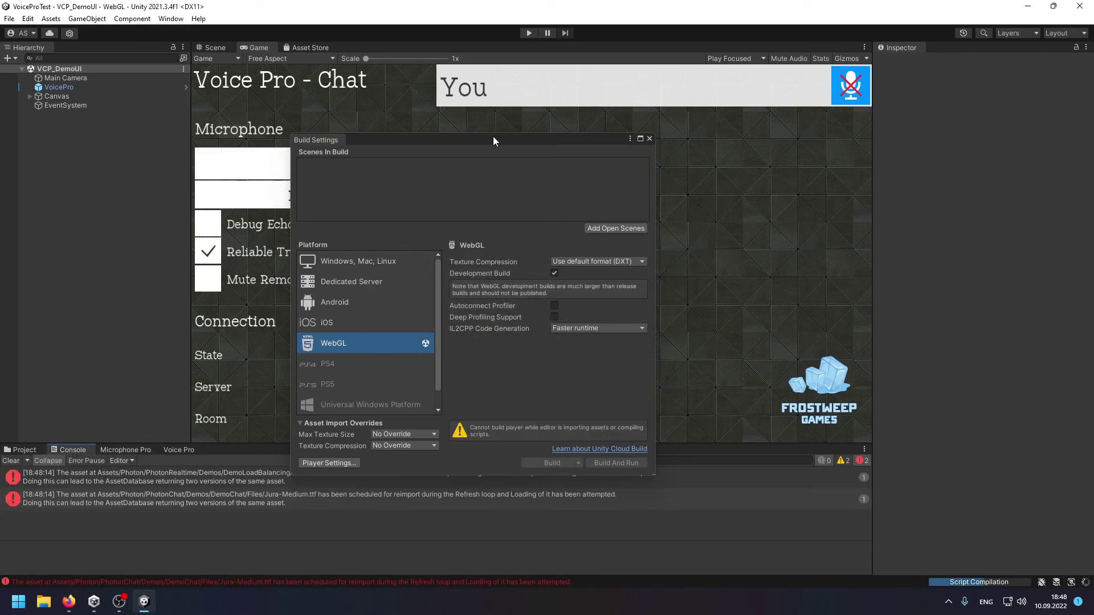
drag(494, 140, 533, 76)
click(11, 460)
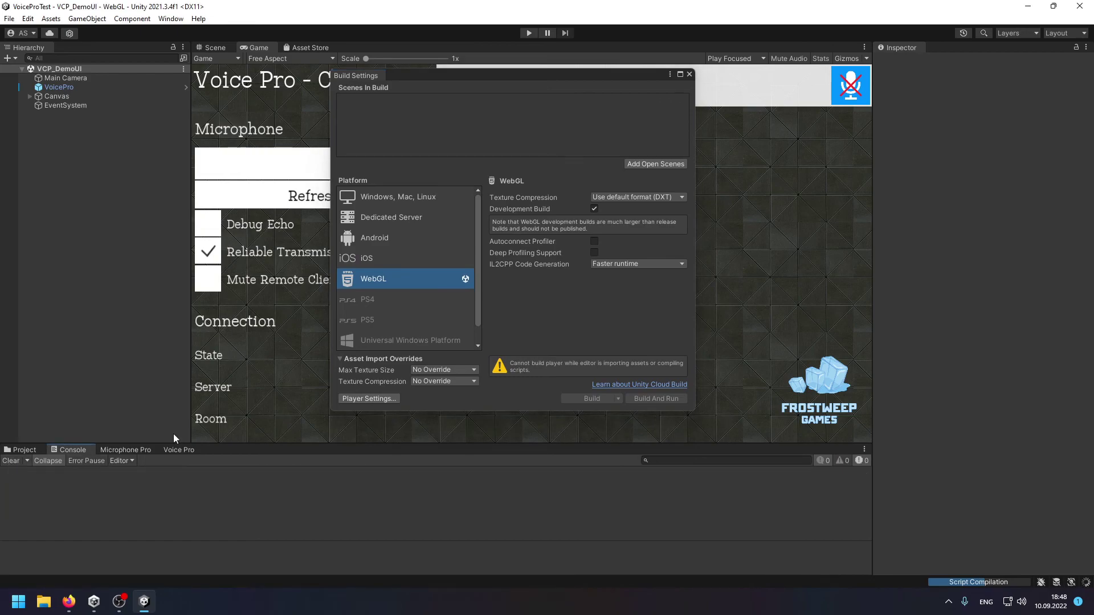
Open the WebGL Player settings and inspect the PUN2_NETWORK_PROVIDER scripting define symbol.
click(385, 401)
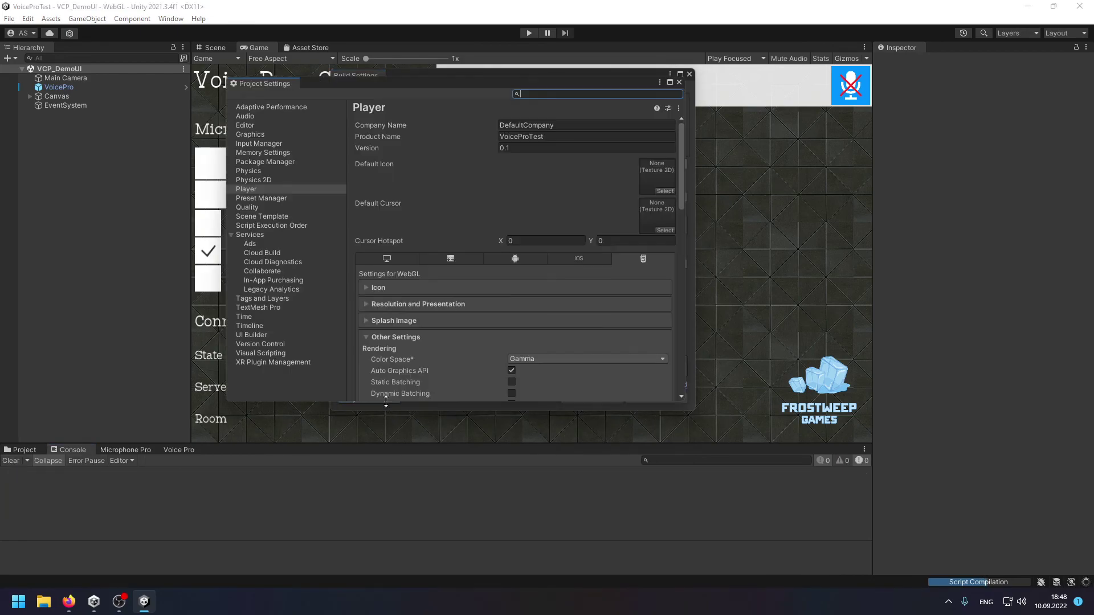
drag(495, 81, 416, 107)
scroll(461, 328, down, 15)
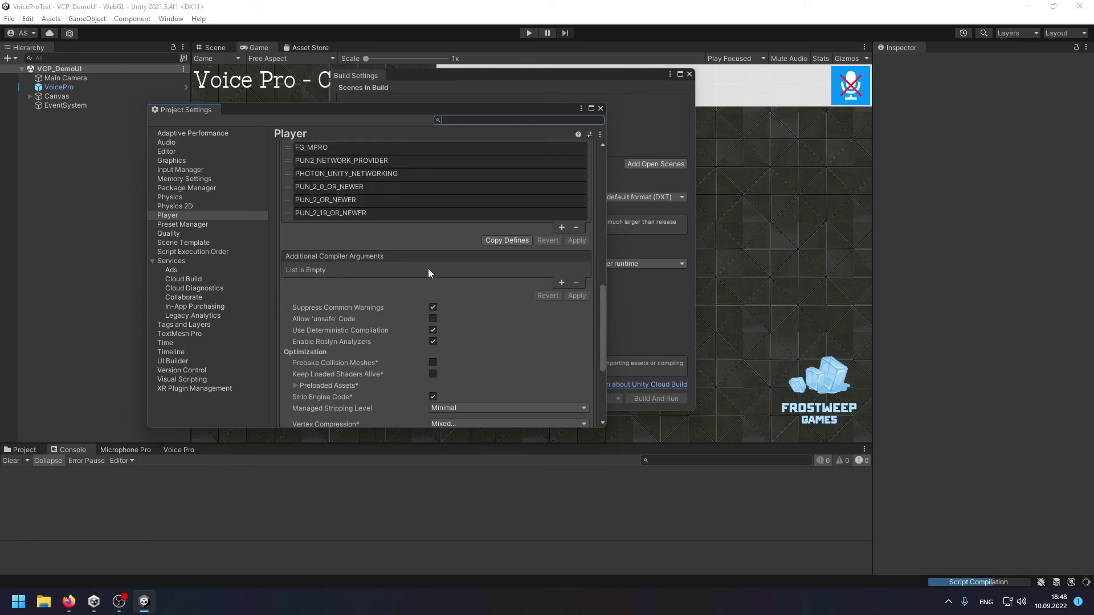
scroll(428, 269, up, 4)
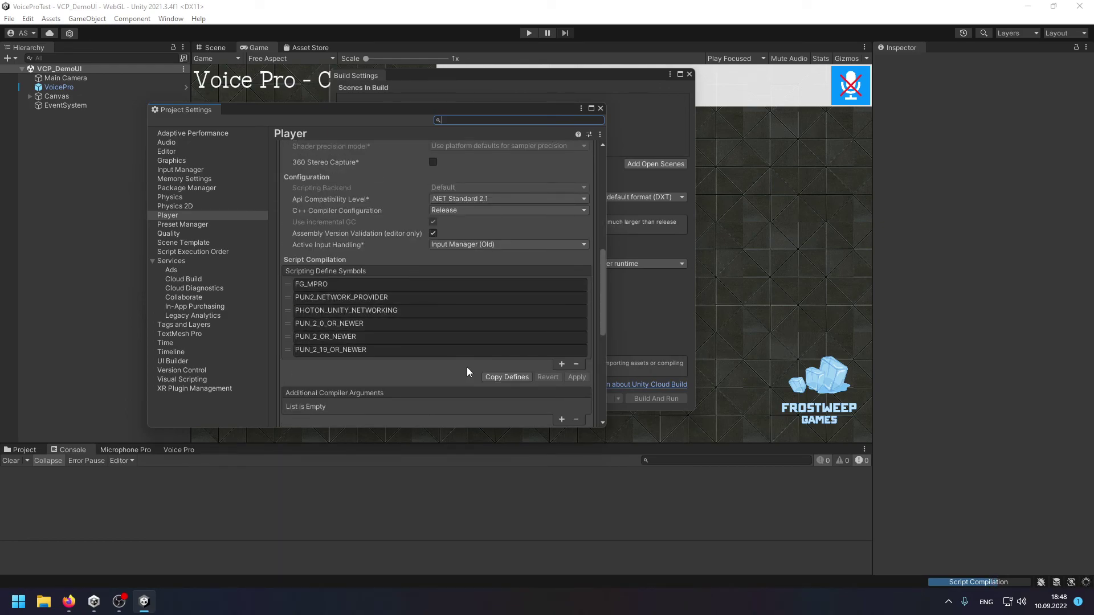
click(427, 297)
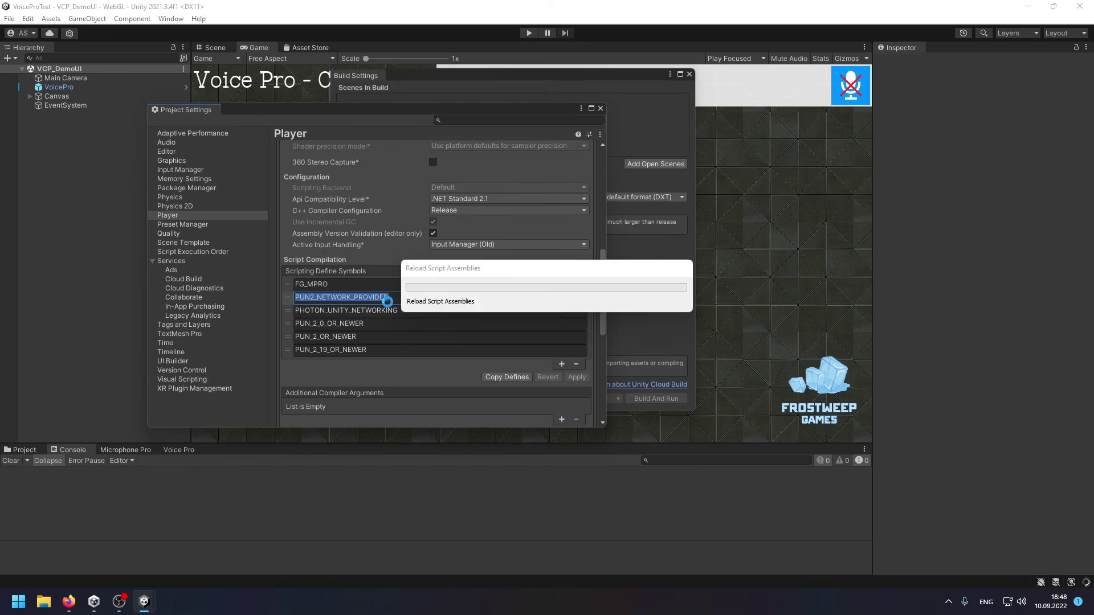
click(556, 83)
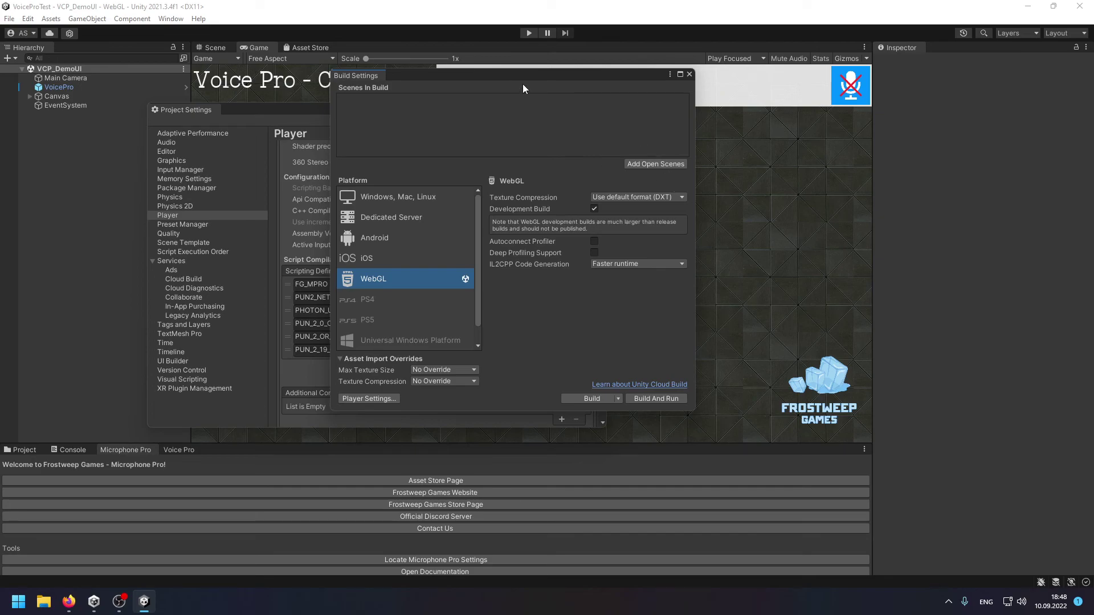
Add the open VCP_DemoUI scene to the build and uncheck Development Build.
drag(403, 80, 252, 141)
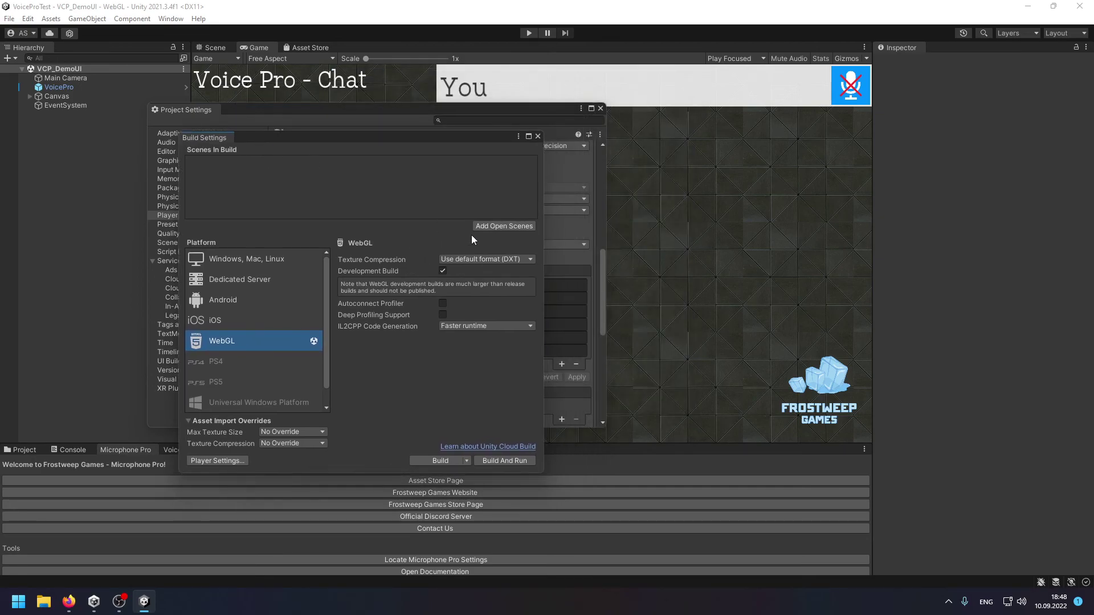
click(524, 227)
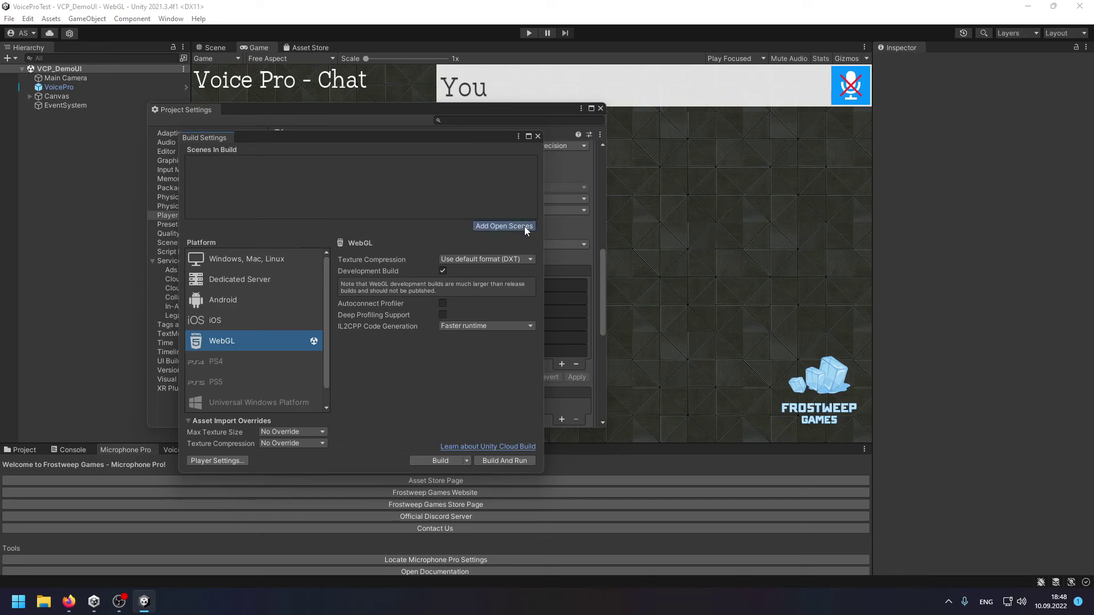
click(443, 271)
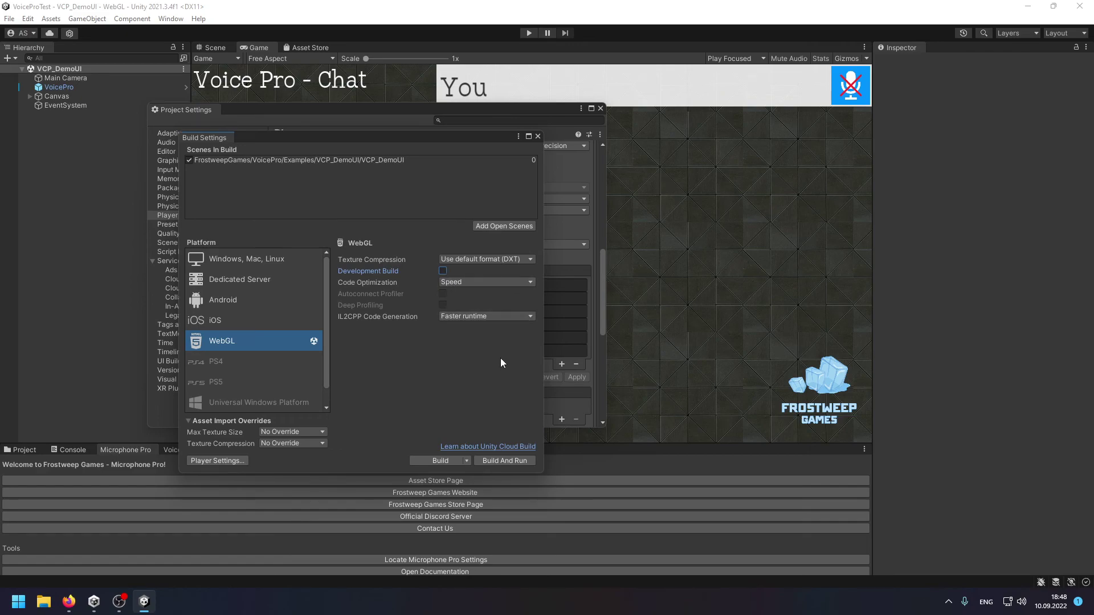
In WebGL Publishing Settings, set Compression Format to Disabled and Enable Exceptions to Full Without Stacktrace.
click(227, 465)
scroll(481, 330, down, 10)
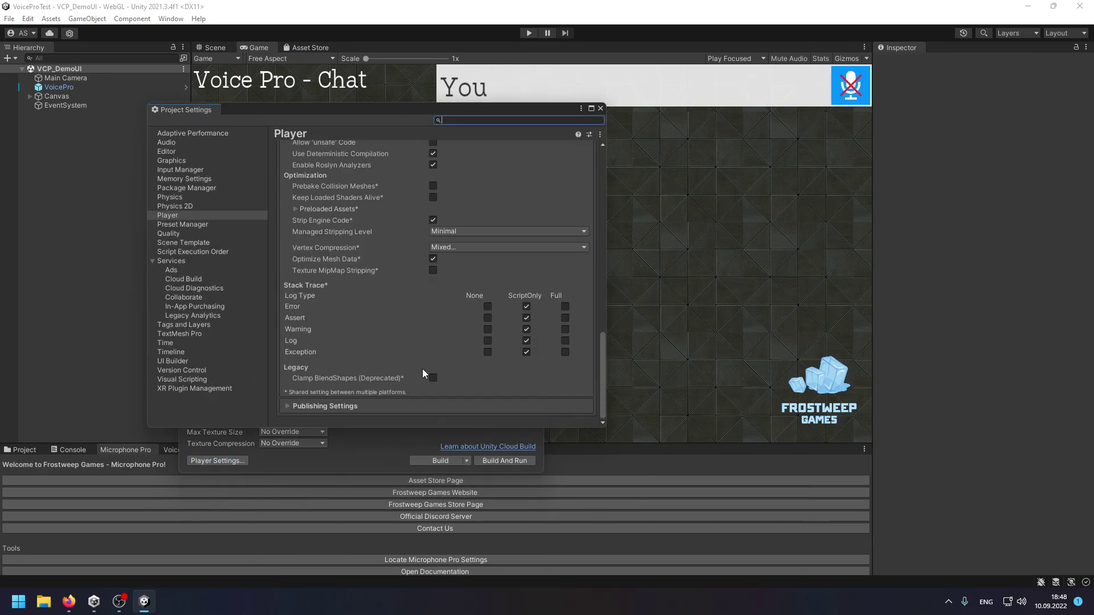
click(351, 406)
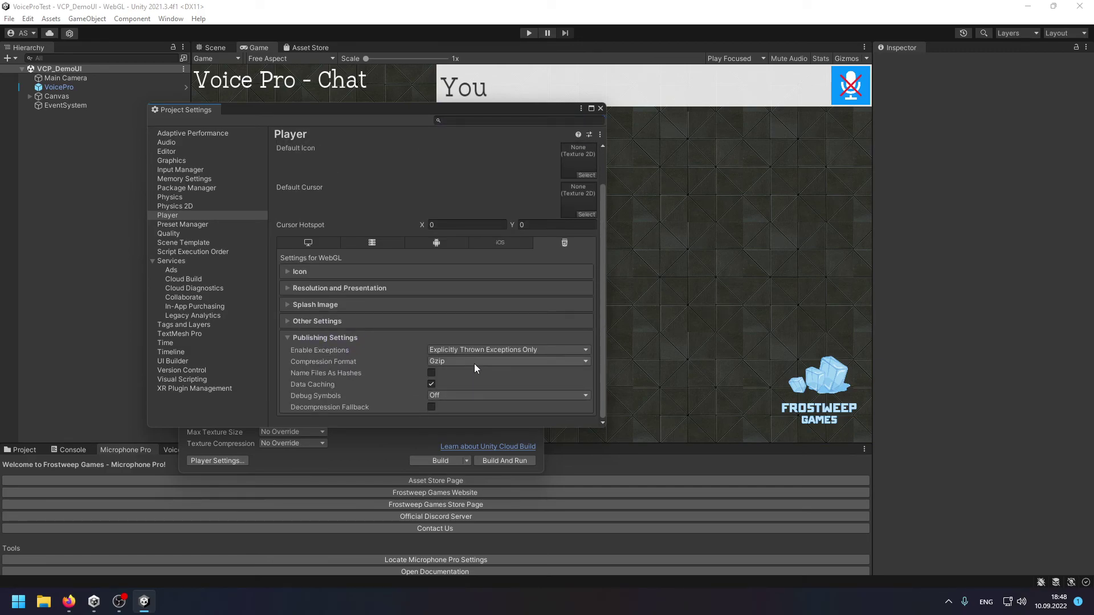
click(474, 362)
click(477, 399)
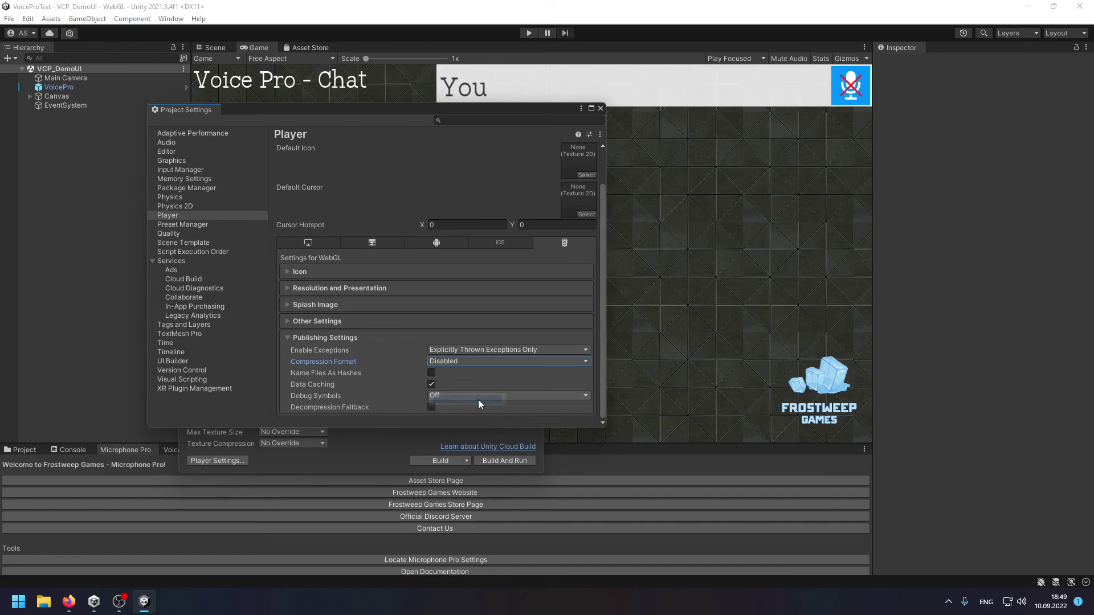
click(522, 349)
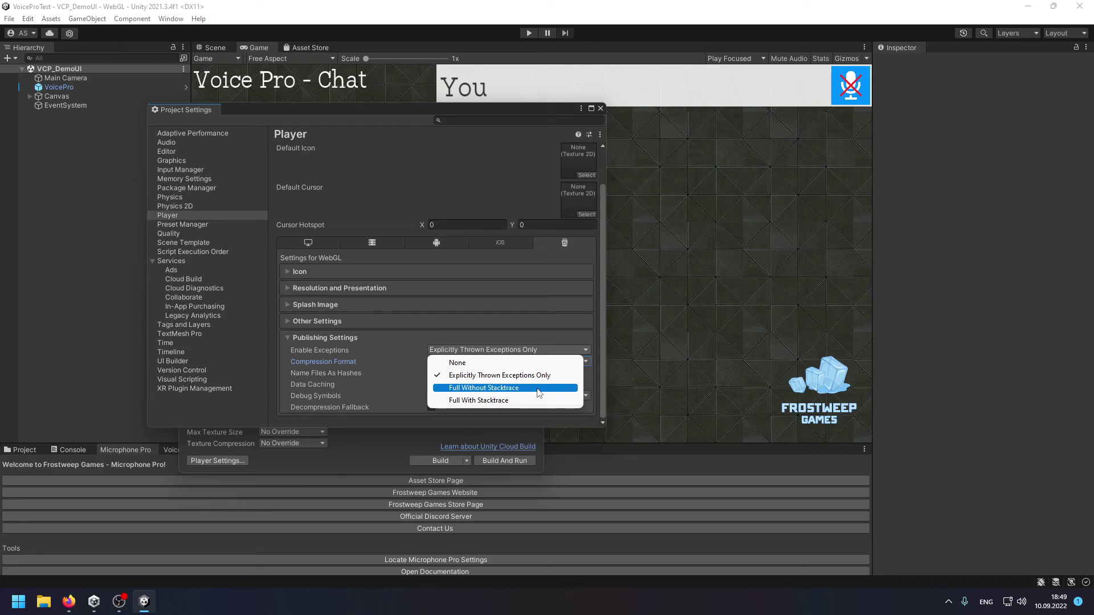
click(537, 388)
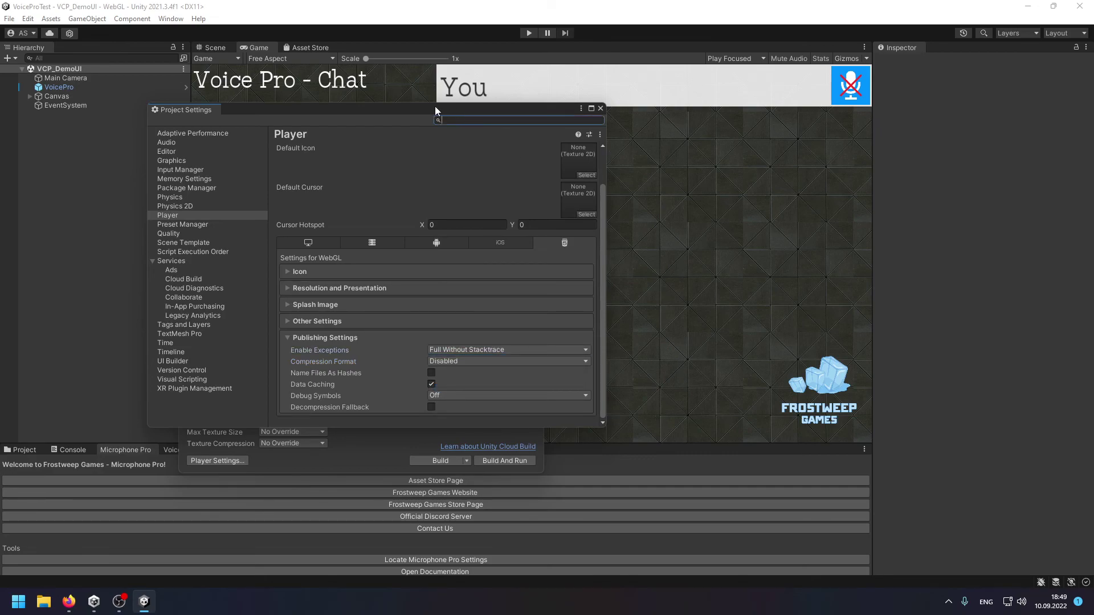
drag(435, 106, 739, 100)
click(348, 138)
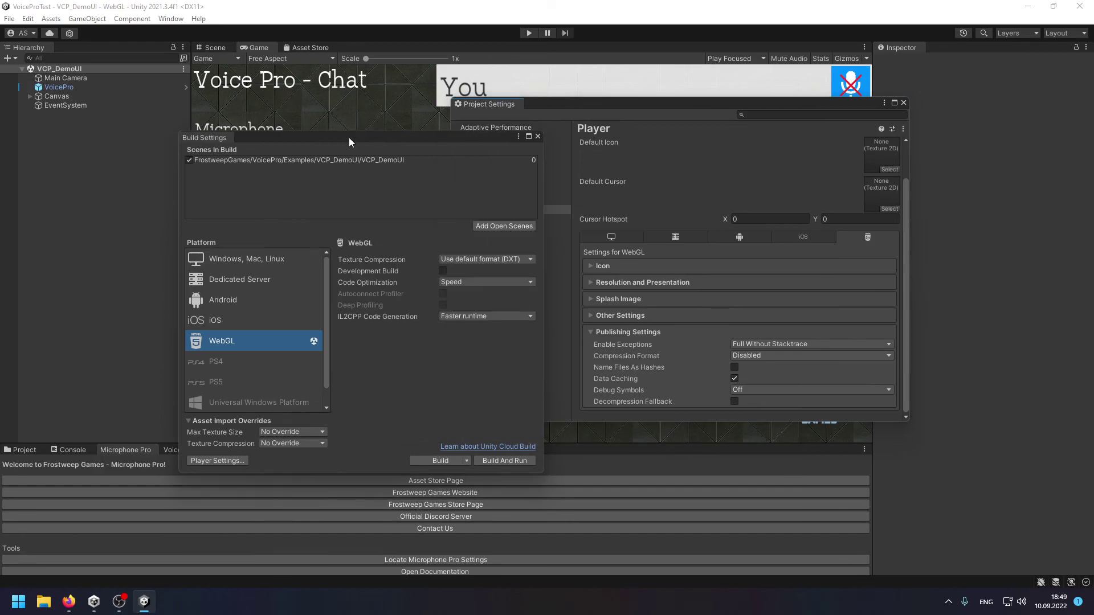
drag(349, 138, 383, 131)
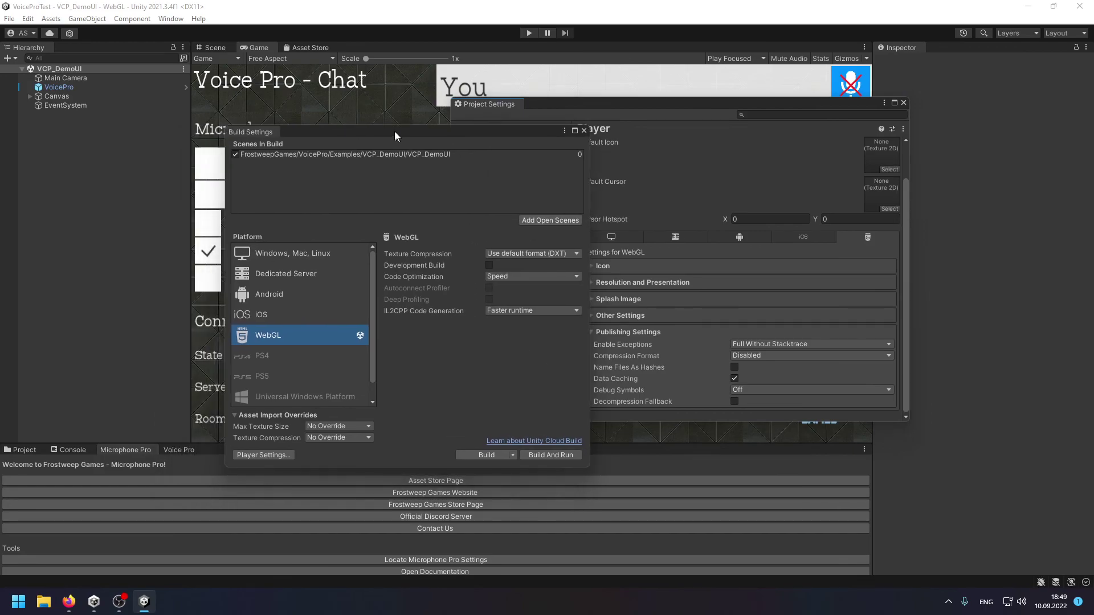
Start the WebGL player build into a newly created 'Build' output folder.
click(479, 453)
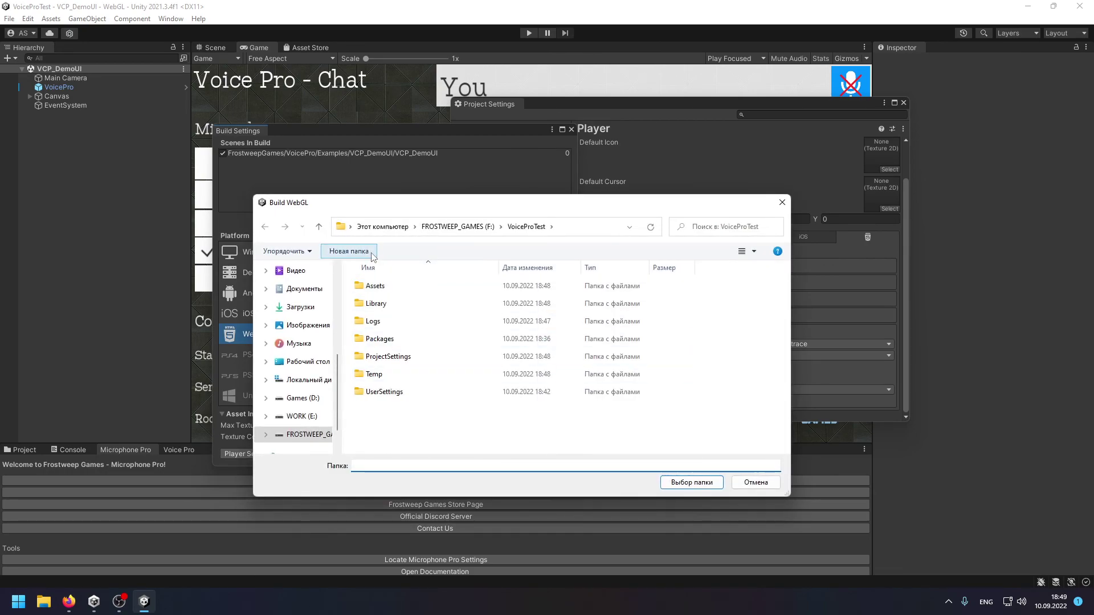
click(370, 254)
text(Buil)
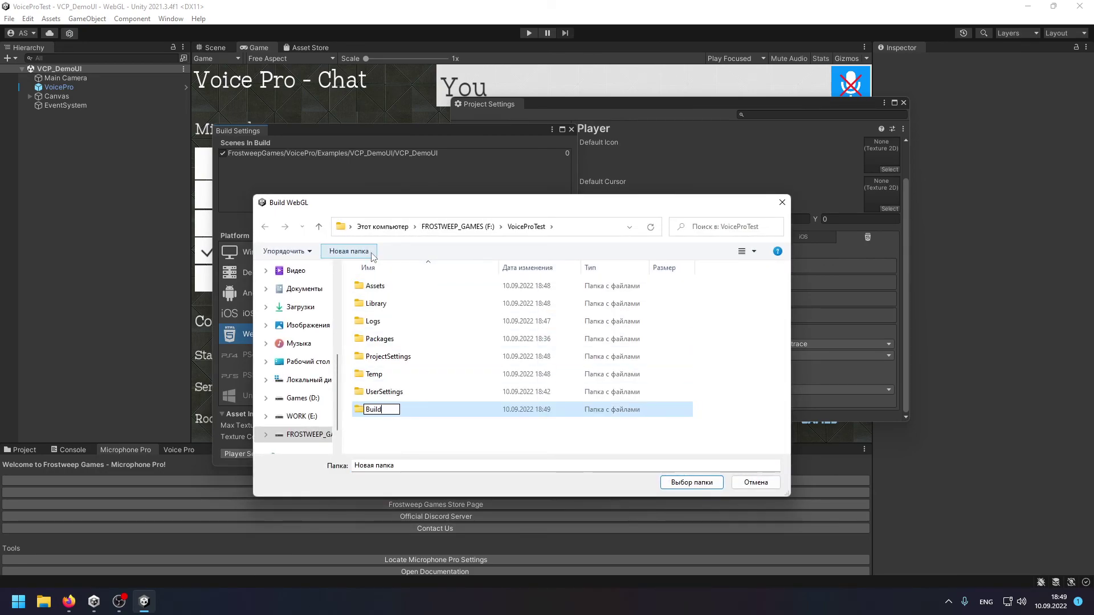
text(d)
key(Return)
key(Return)
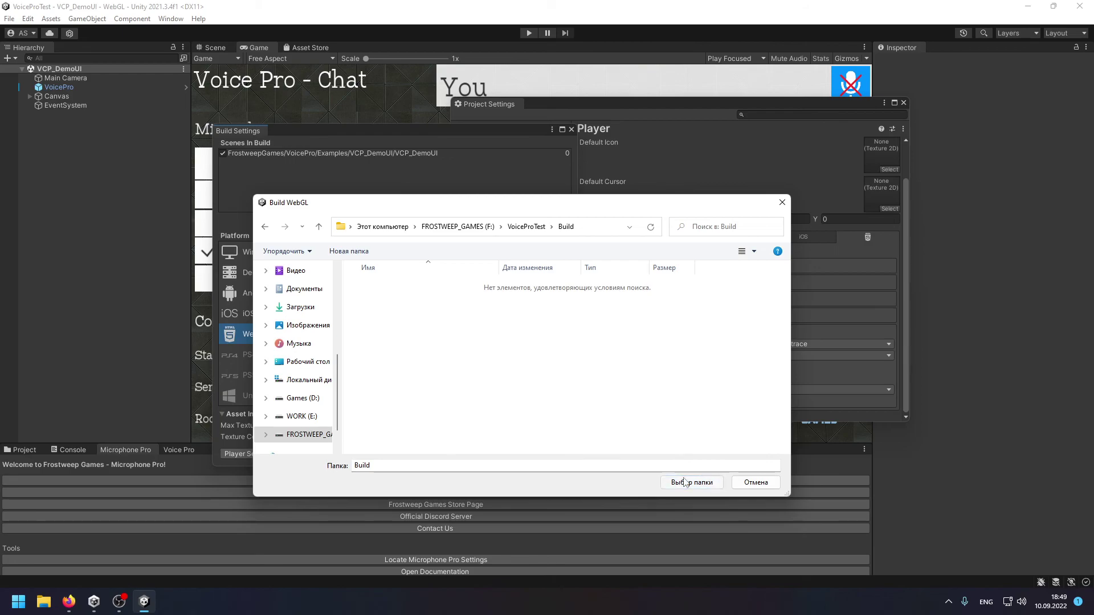
click(685, 482)
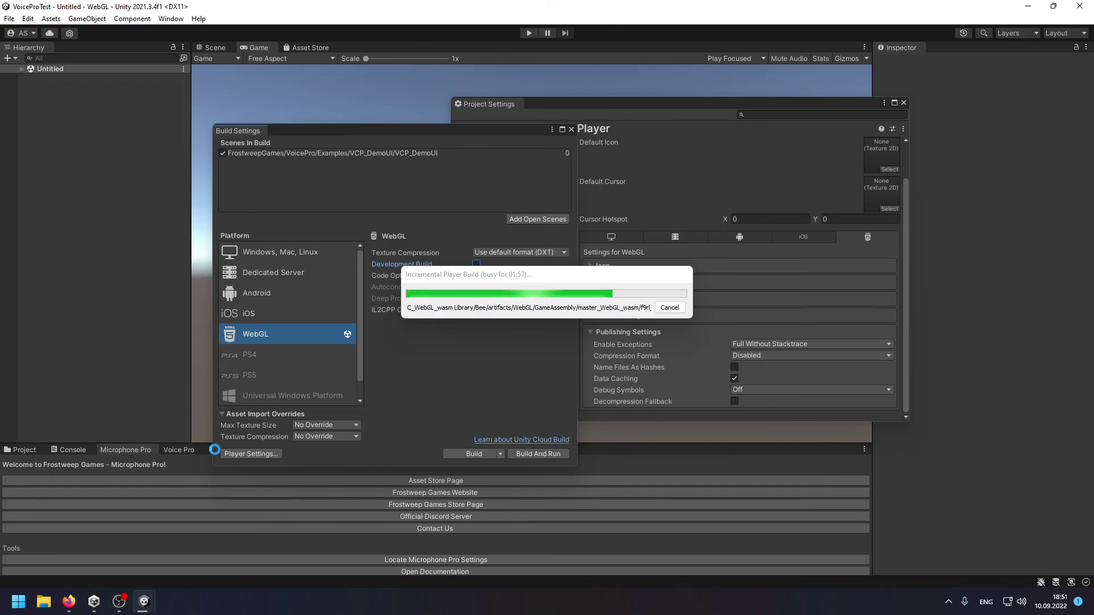
click(18, 601)
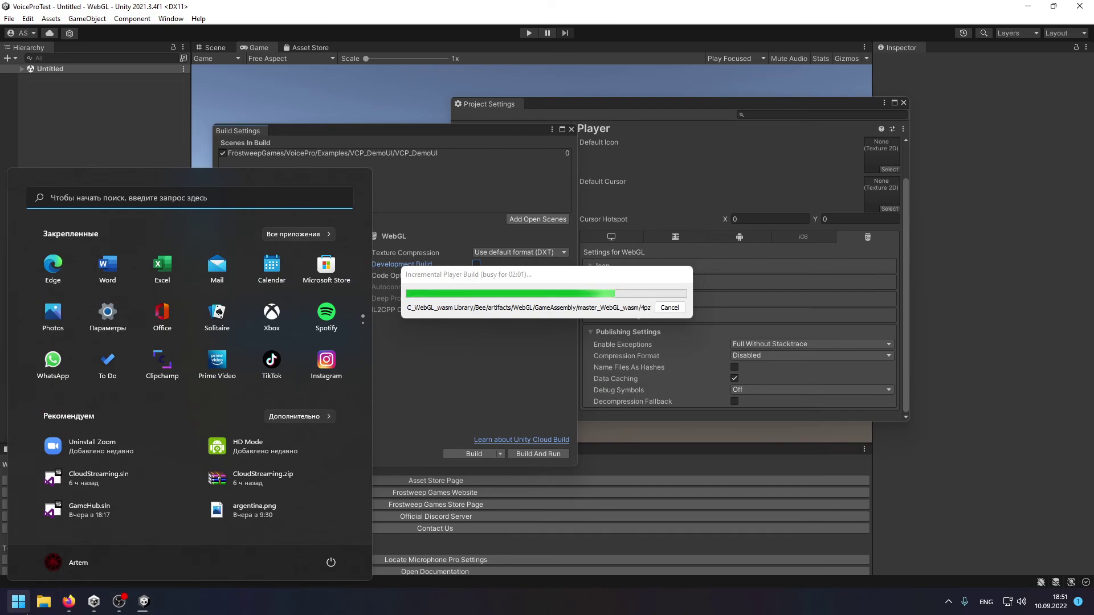
Launch FileZilla via Start search and connect to the saved FrostweepGames site.
text(file)
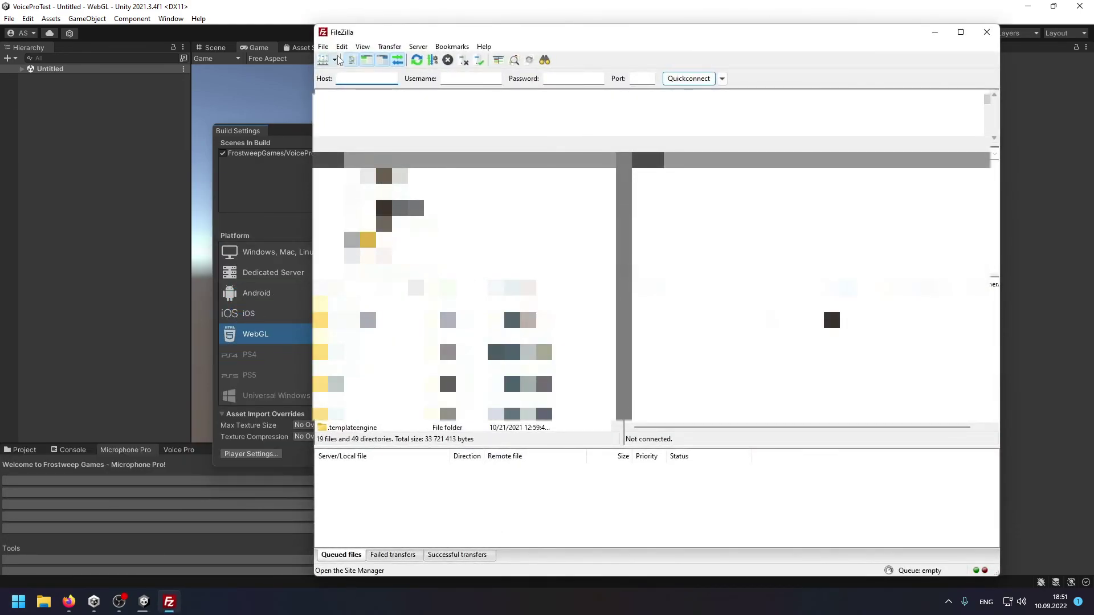
click(335, 60)
click(406, 76)
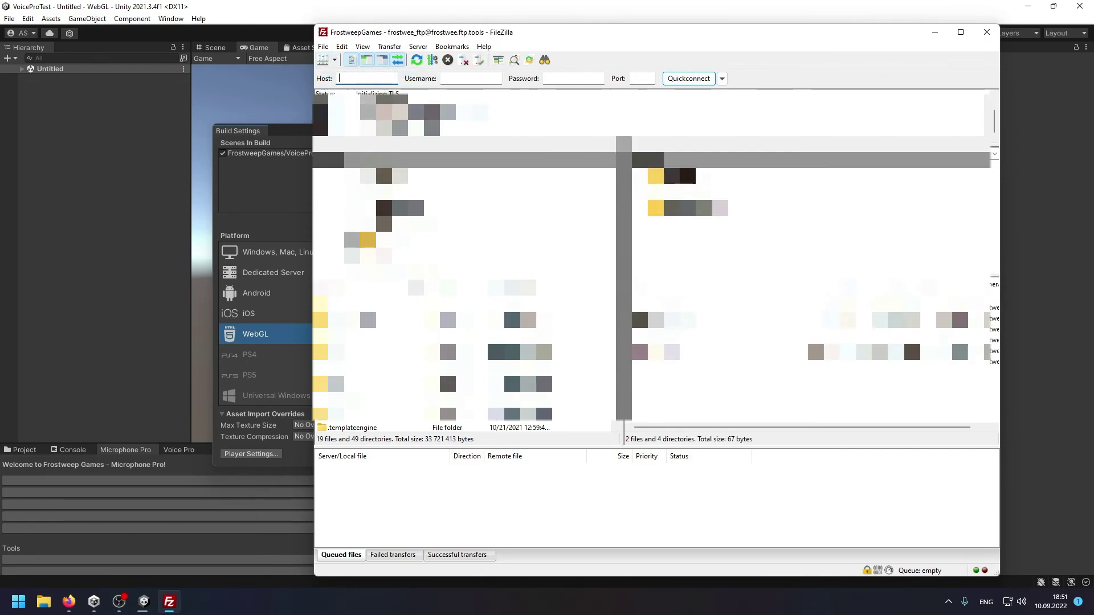
Create a new remote directory inside the site's subfolder and open it.
click(712, 336)
double_click(712, 337)
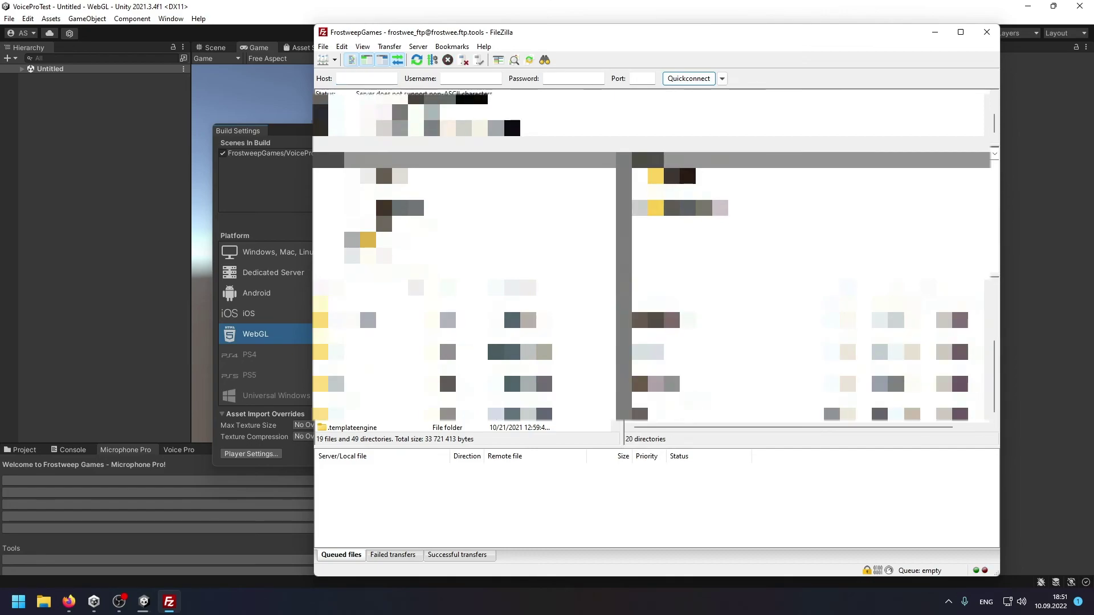
double_click(712, 385)
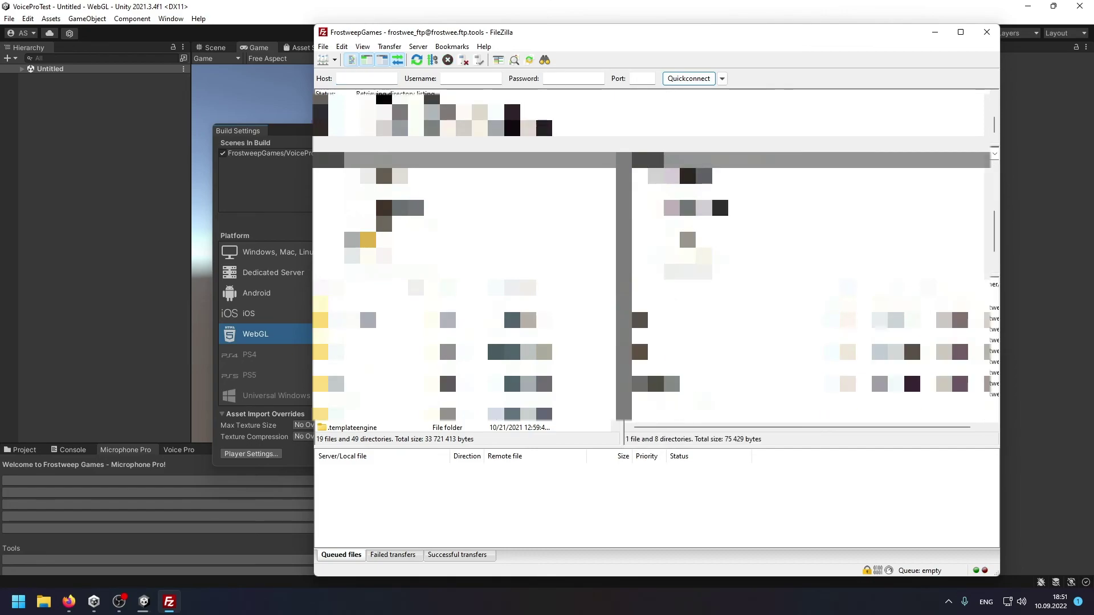
right_click(692, 423)
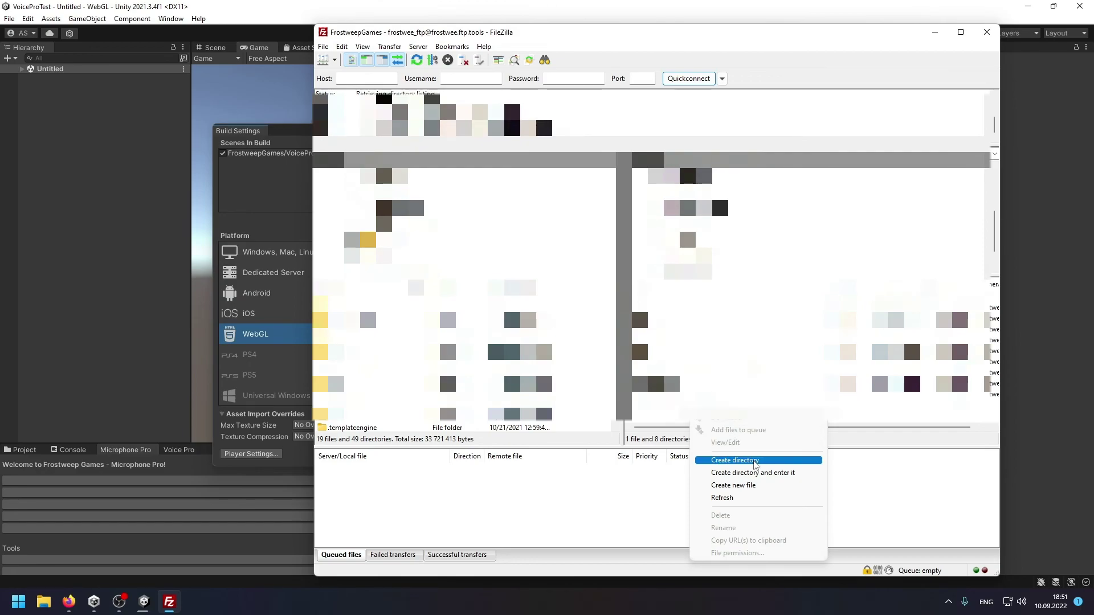
click(755, 462)
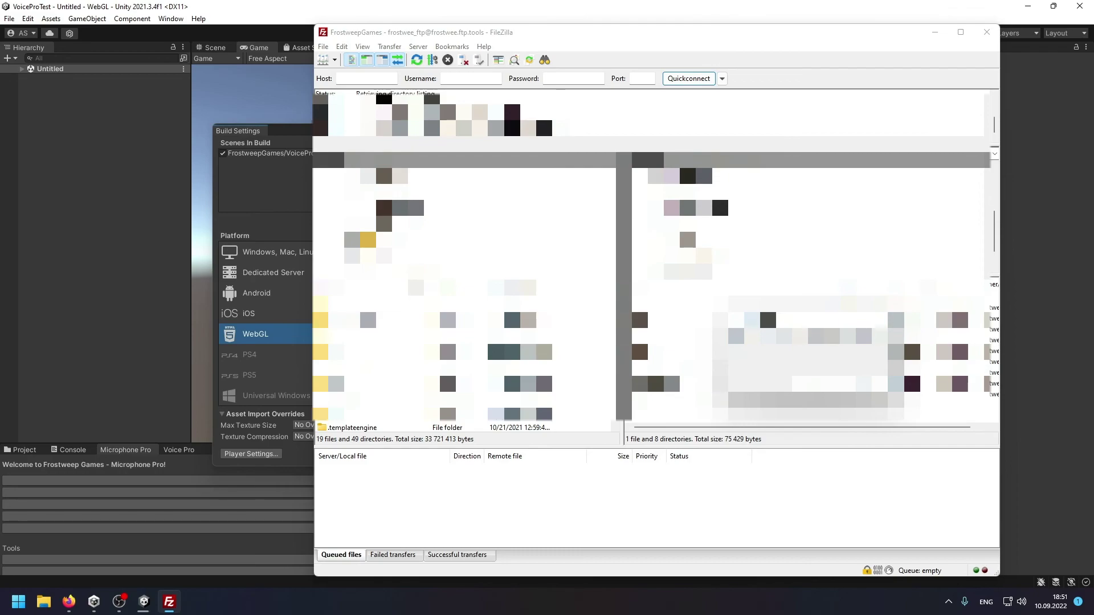
double_click(672, 383)
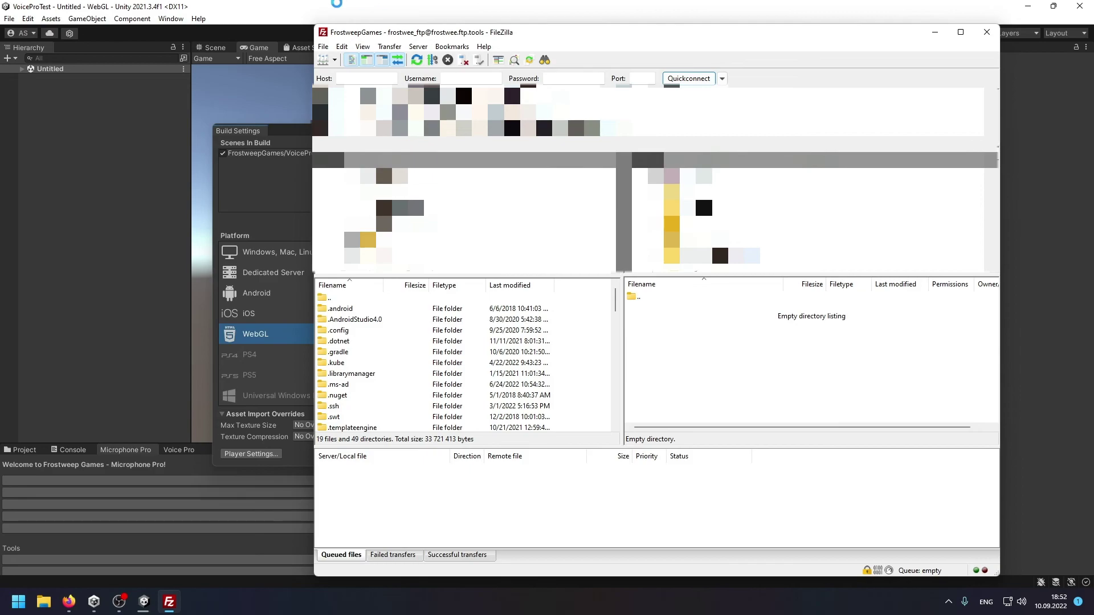
click(935, 32)
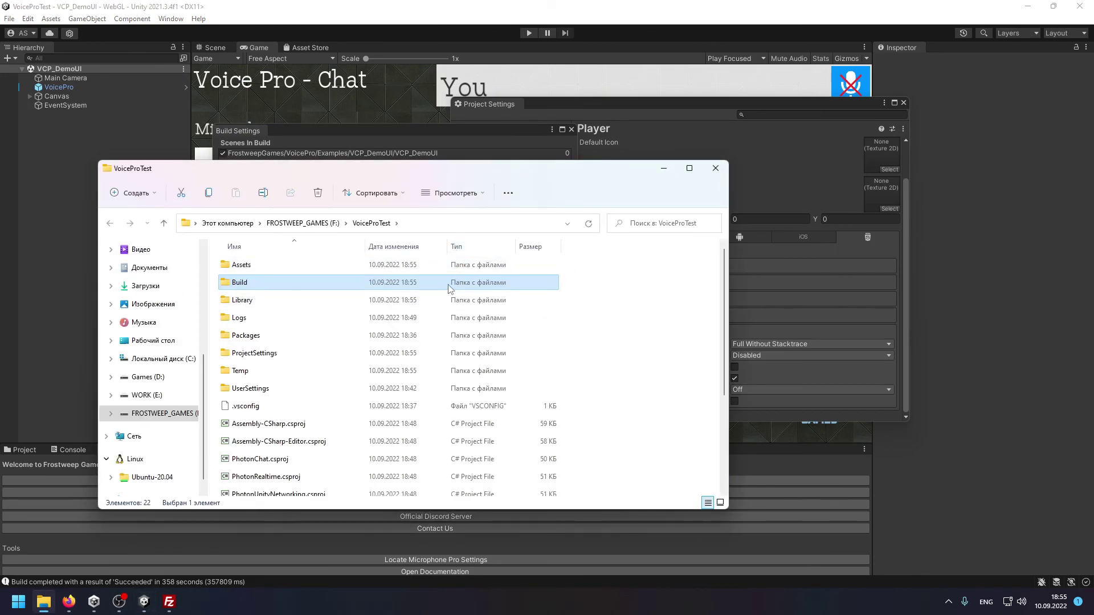
Drag Build, Native, StreamingAssets, TemplateData and index.html from Explorer into FileZilla's remote folder.
double_click(449, 282)
click(476, 335)
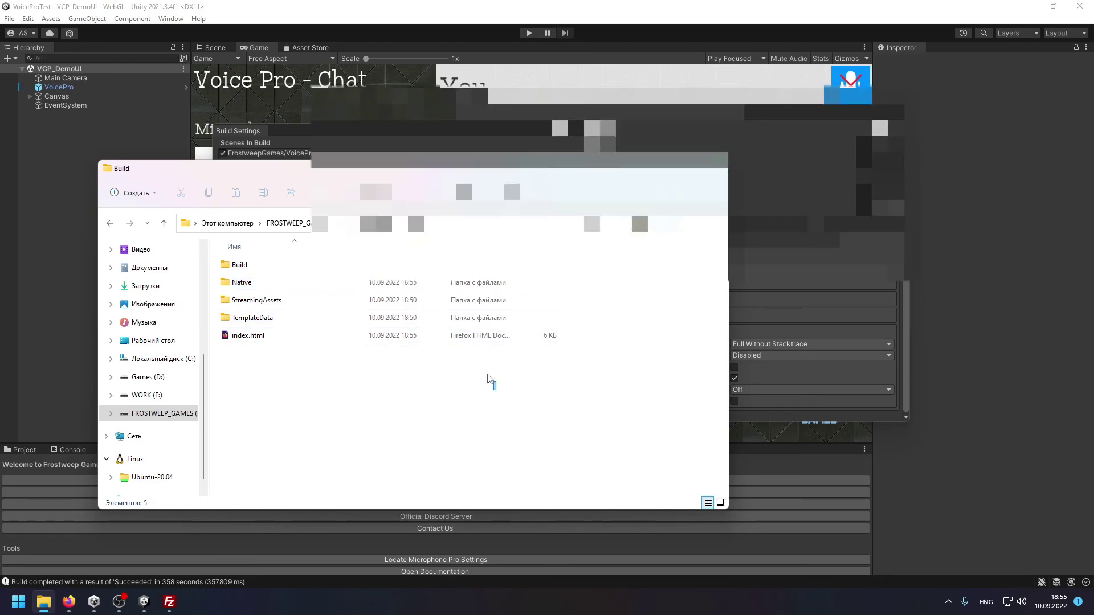
click(170, 602)
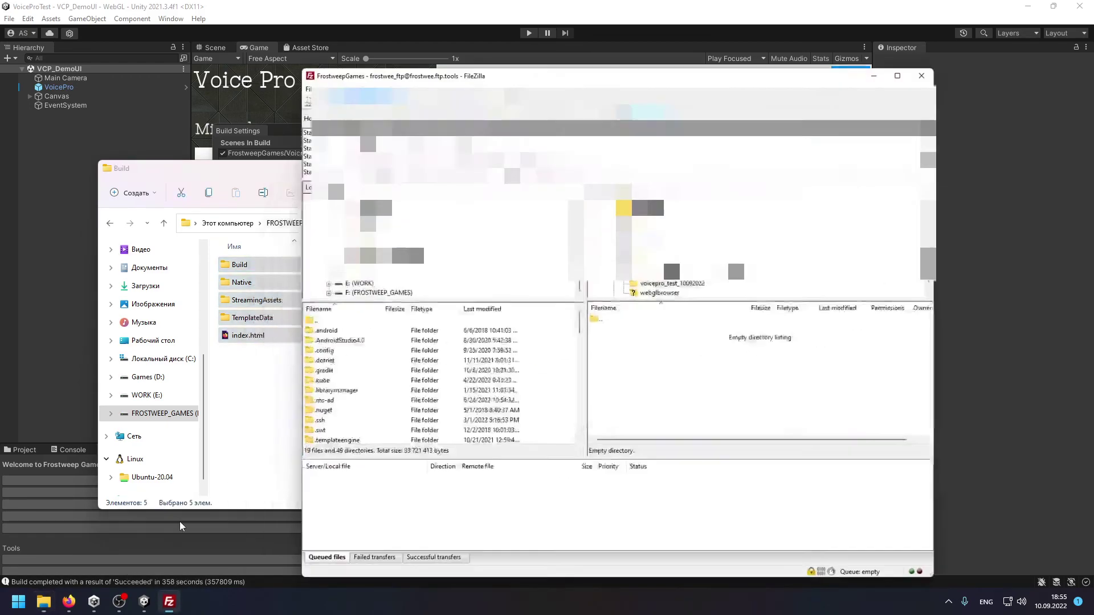
drag(250, 164, 190, 156)
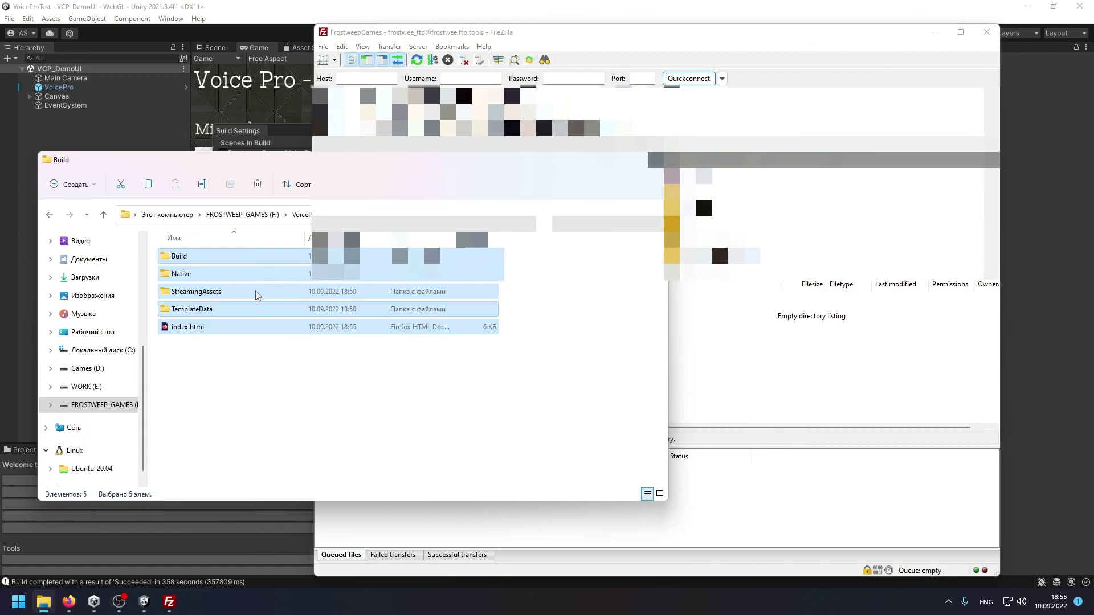
drag(253, 278, 772, 380)
double_click(209, 291)
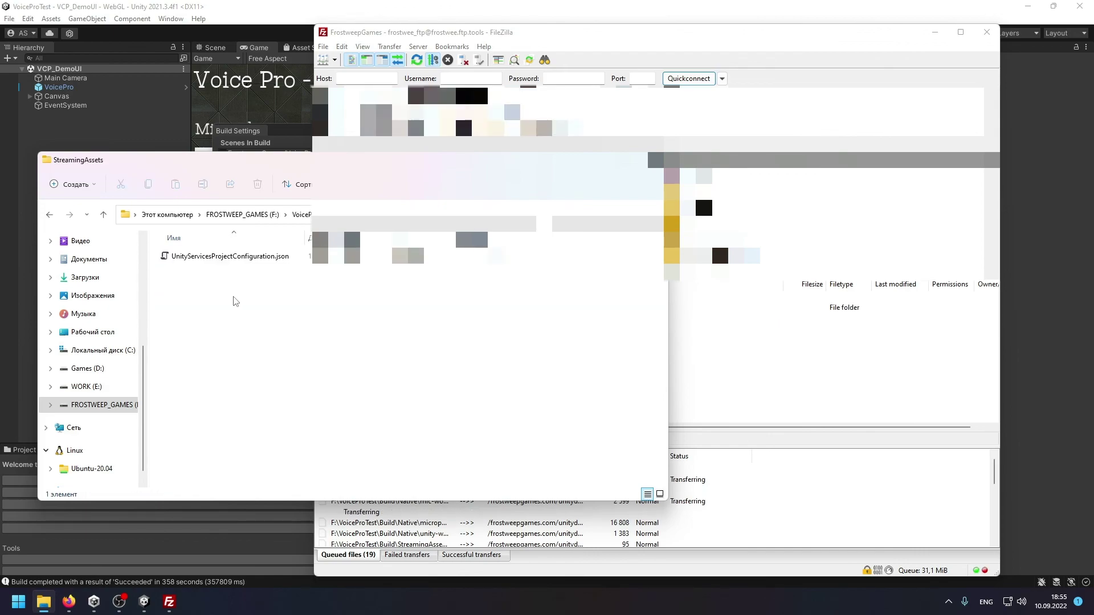
key(BackSpace)
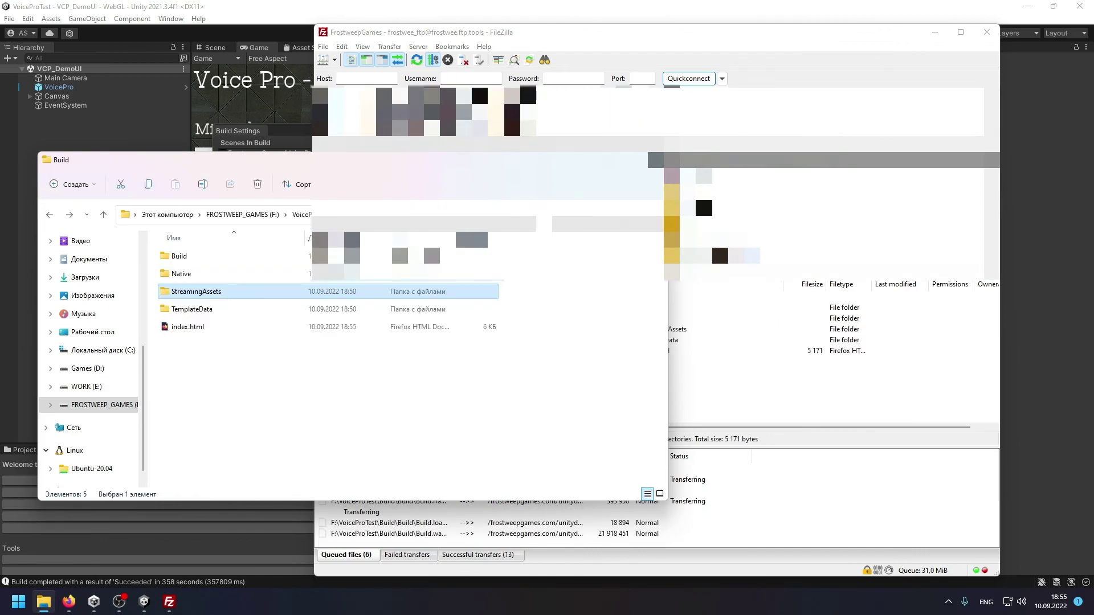
key(alt+F4)
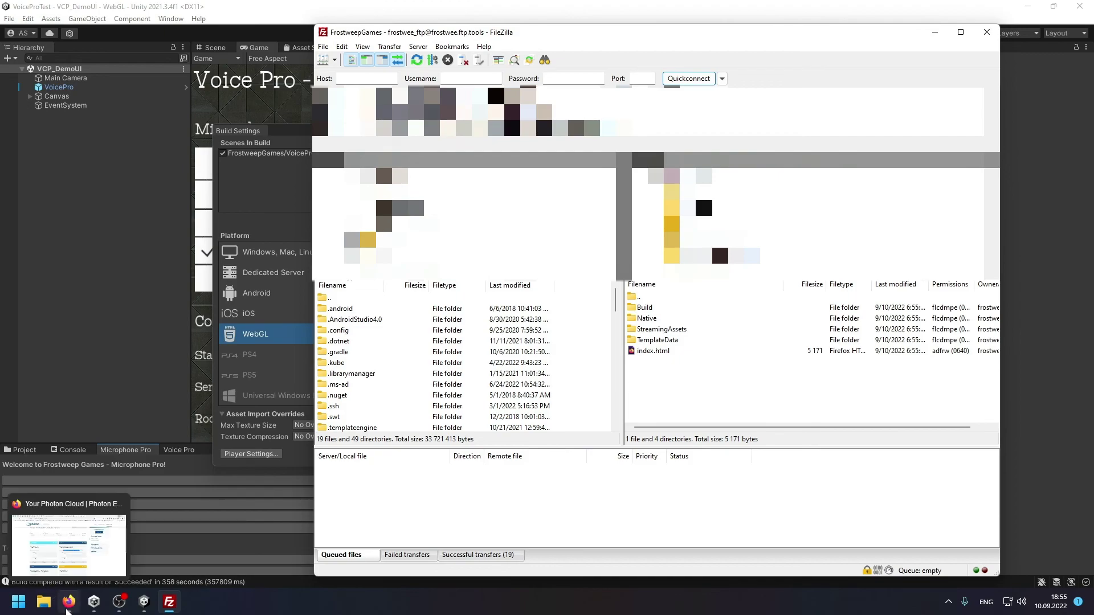
Load unitydemos.frostweepgames.com/voicepro_test_10092022 in a new Firefox tab, narrowing the window beside FileZilla.
click(67, 610)
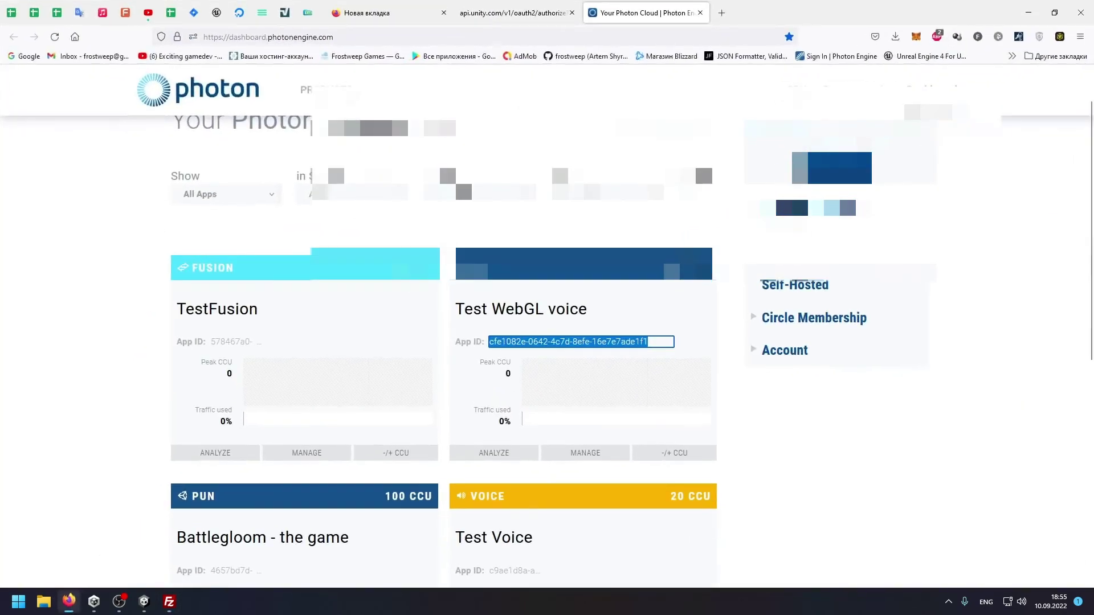
click(722, 13)
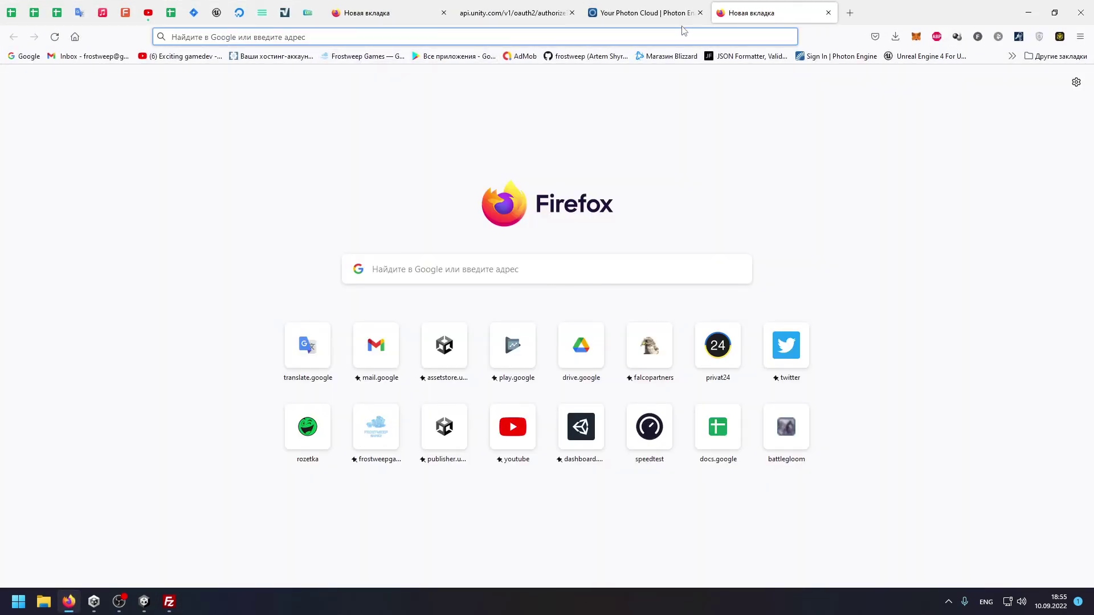
click(196, 37)
text(http://frostweepgames.com/unitydemos/voicepro_test_10092022)
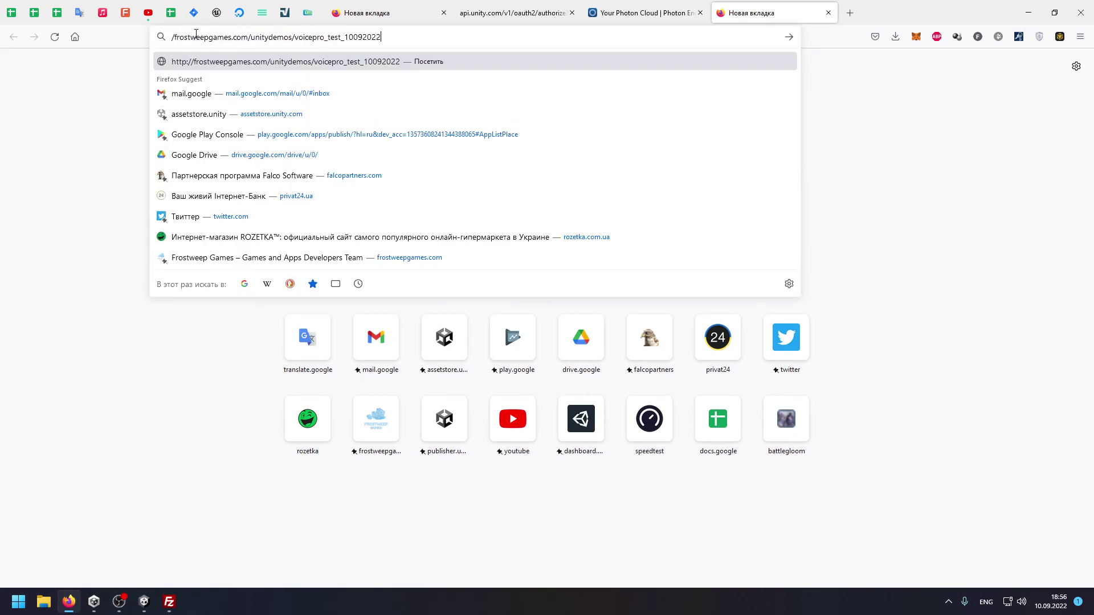
double_click(281, 36)
key(BackSpace)
key(BackSpace)
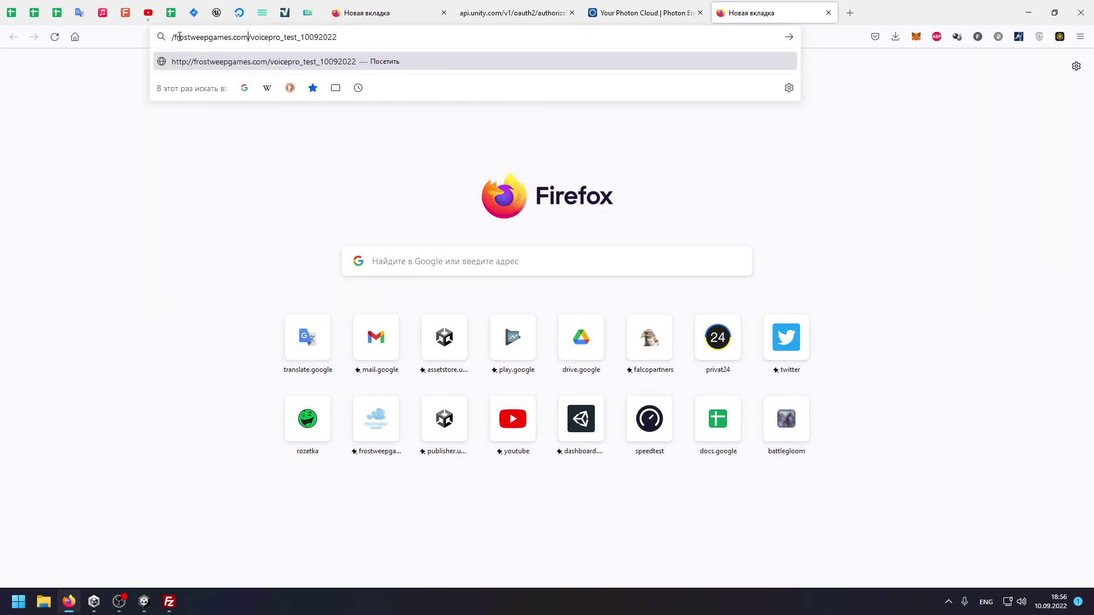
key(BackSpace)
text(unitydemos.)
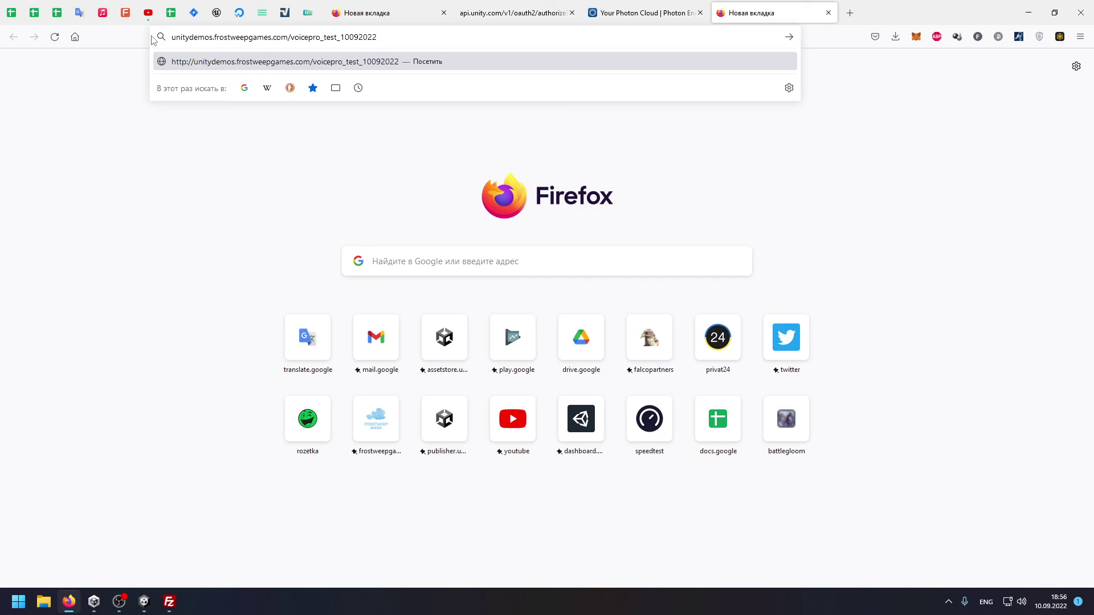
key(Return)
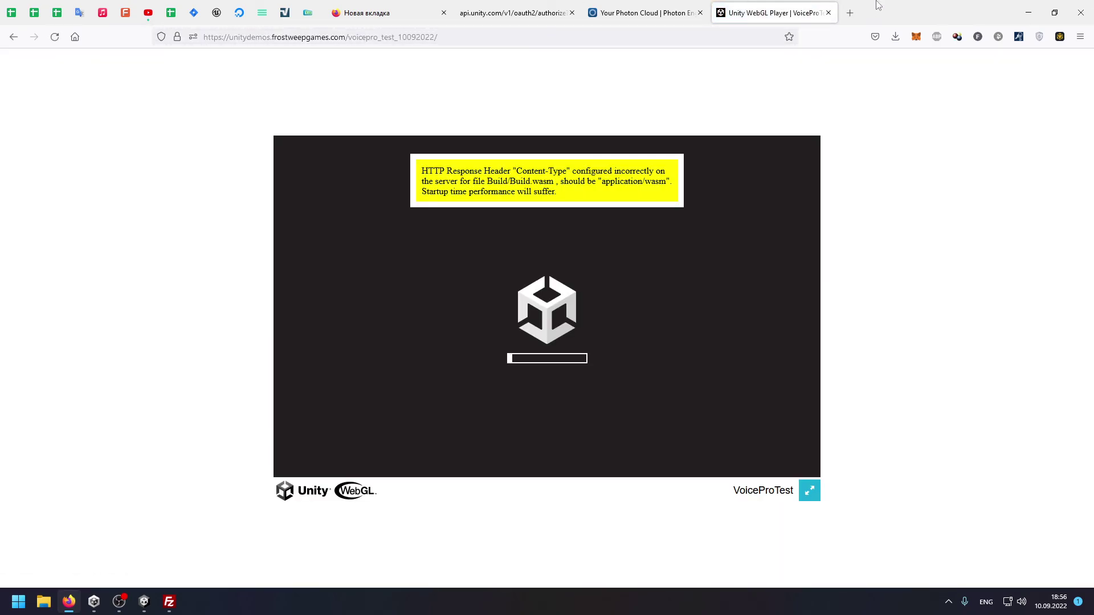
double_click(882, 11)
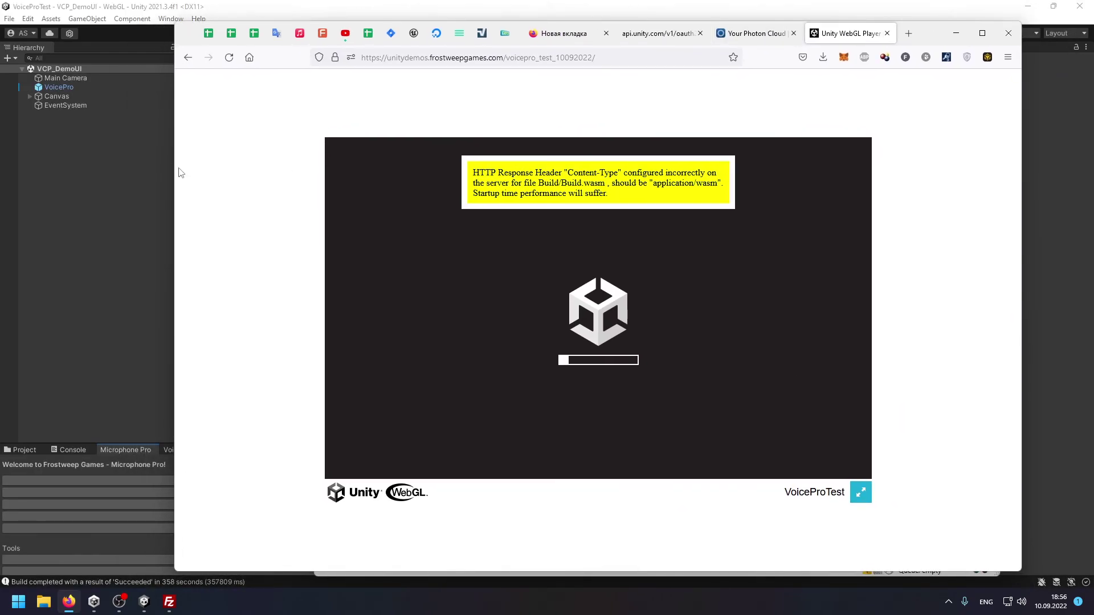
drag(178, 172, 495, 239)
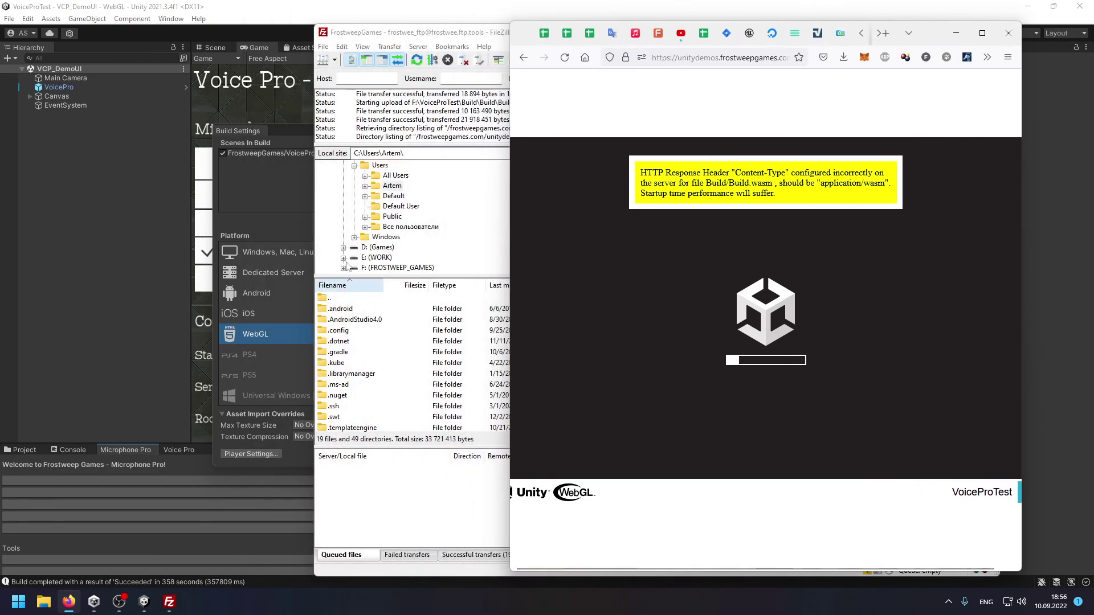
Close Project Settings and Build Settings, then narrow the Unity window to reveal the browser.
click(144, 602)
click(903, 103)
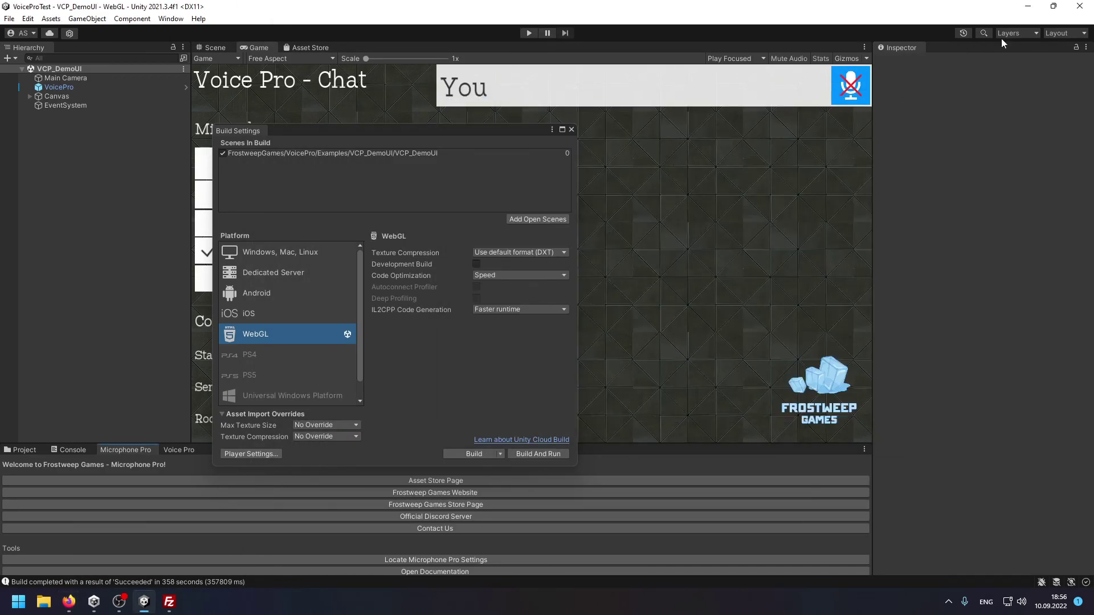
click(1053, 6)
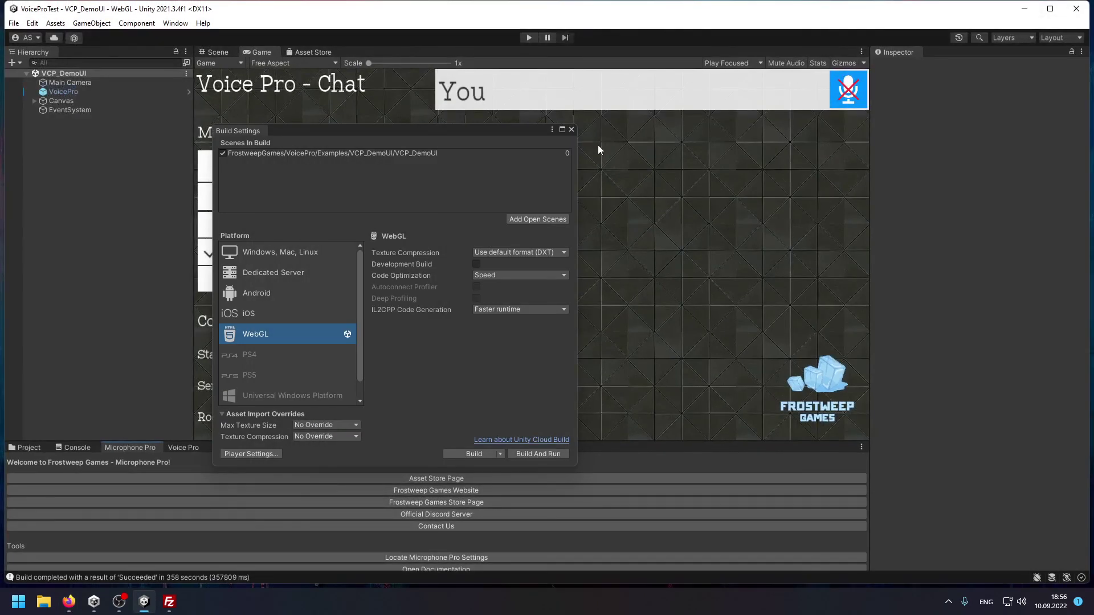
click(572, 129)
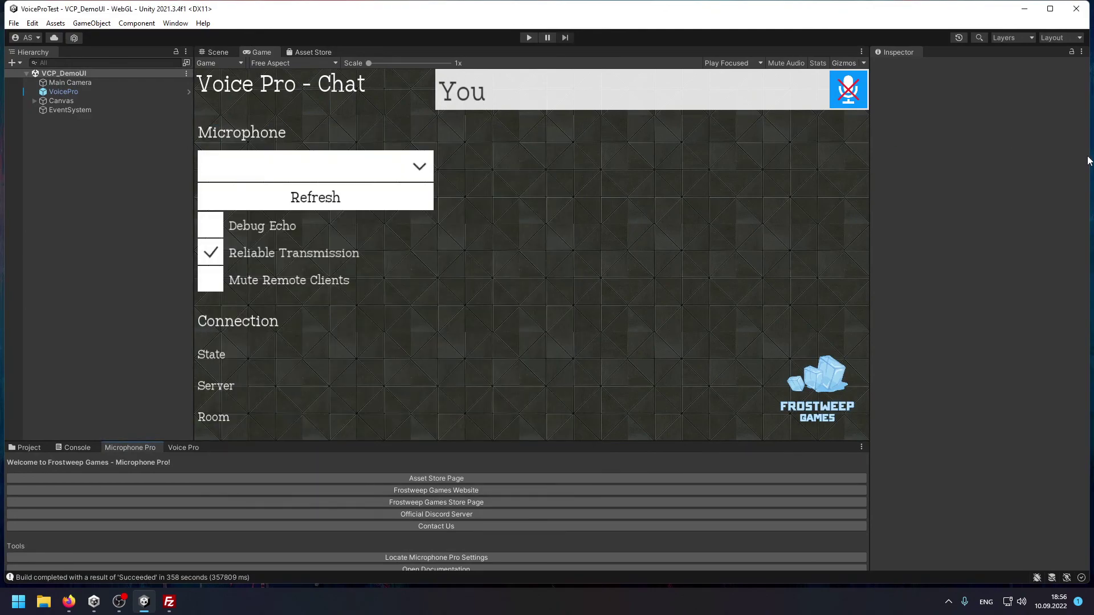
drag(969, 15, 959, 15)
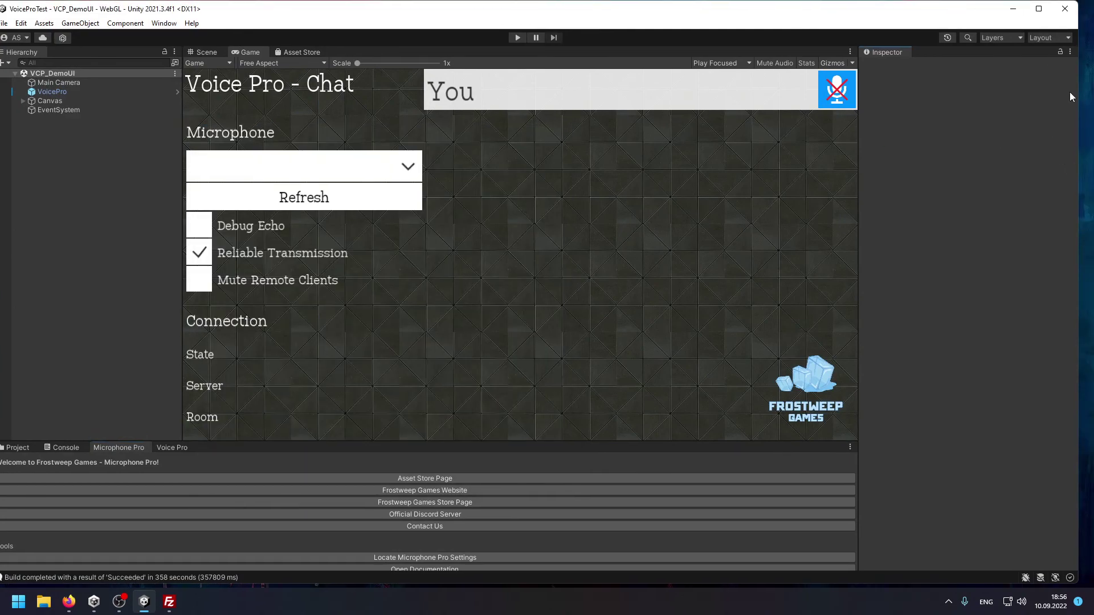
drag(1078, 101, 507, 221)
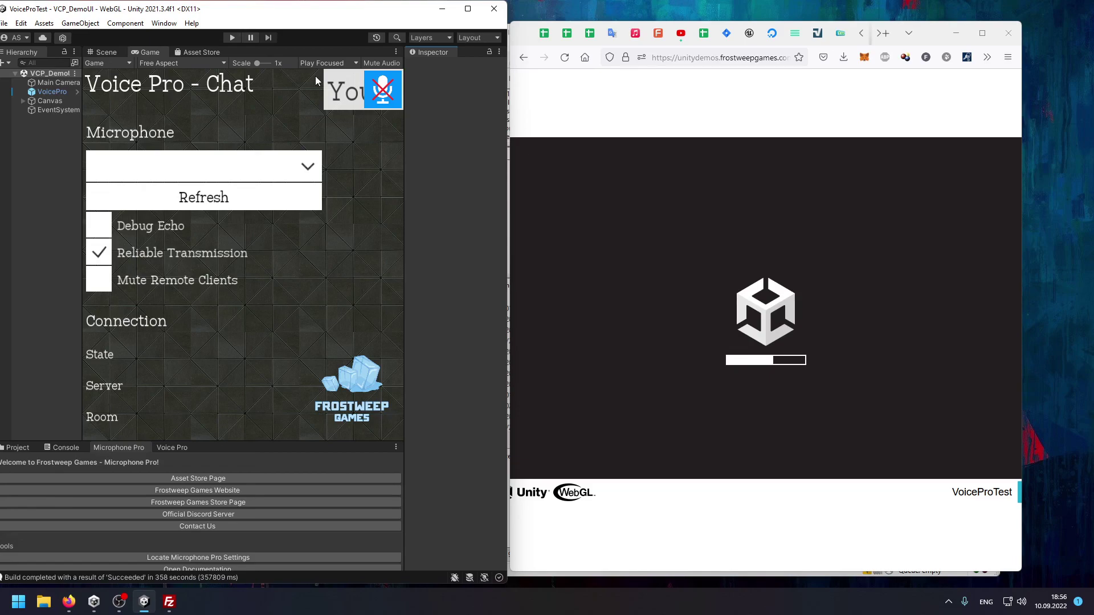
Enter Play mode with the Voice Pro chat scene and dock the Hierarchy in the lower pane.
click(751, 58)
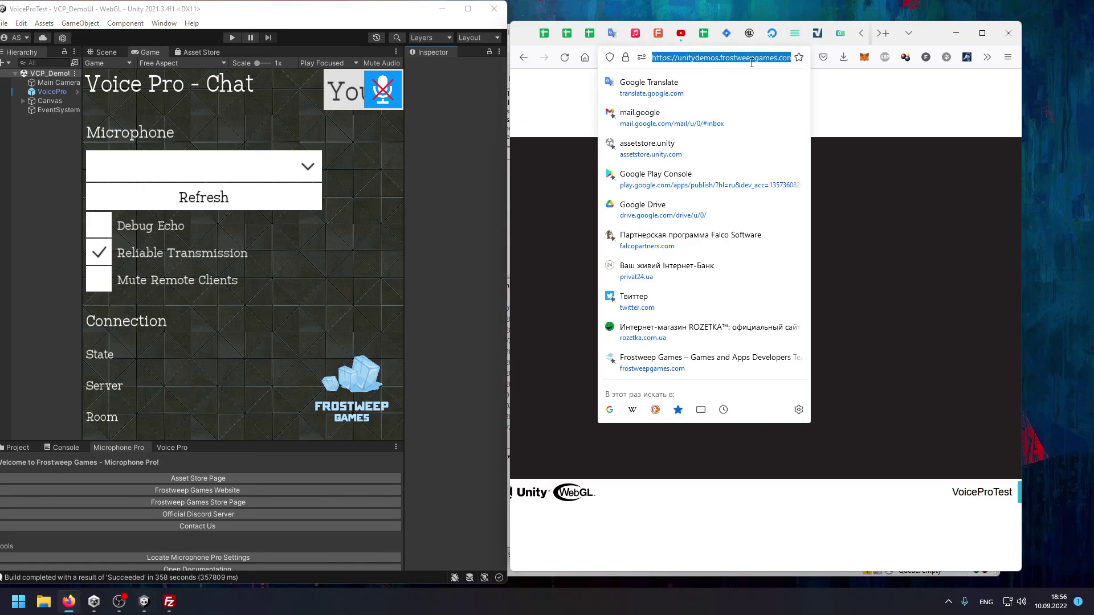
click(916, 130)
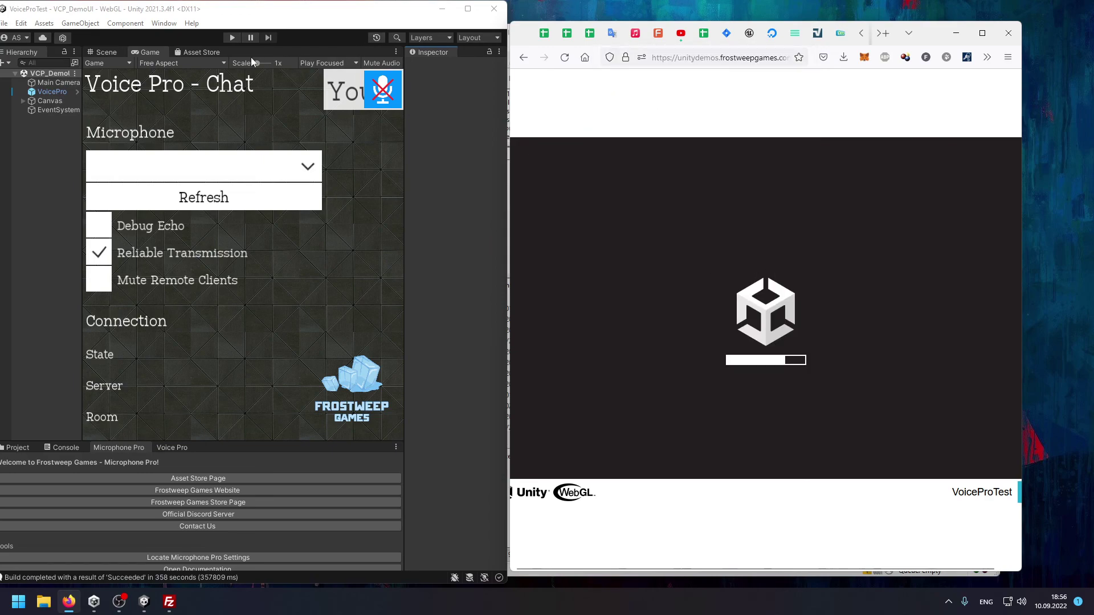
click(231, 38)
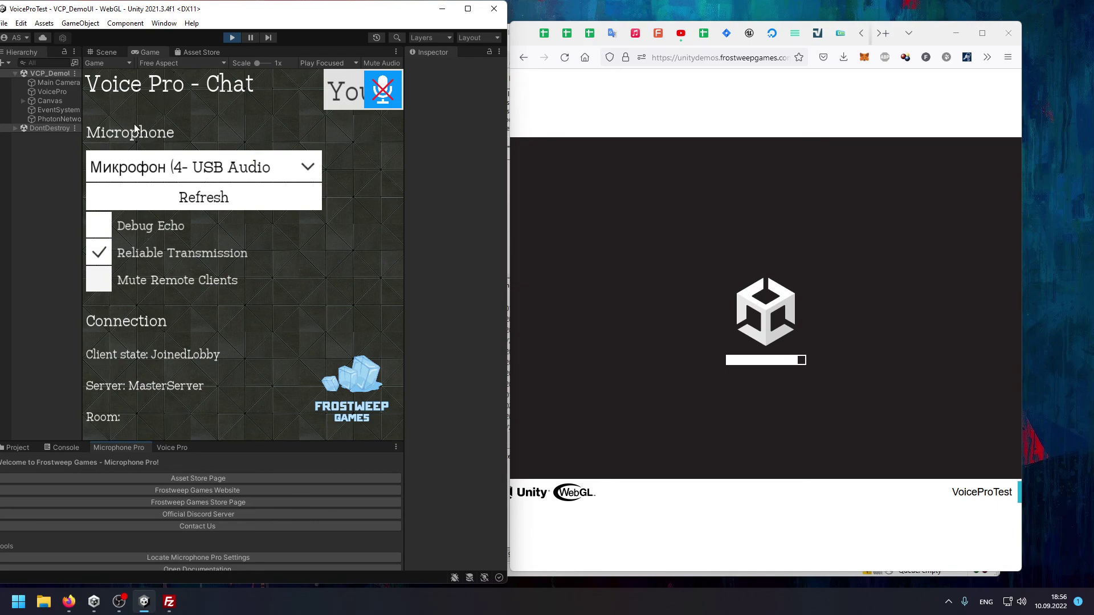
drag(82, 197, 221, 450)
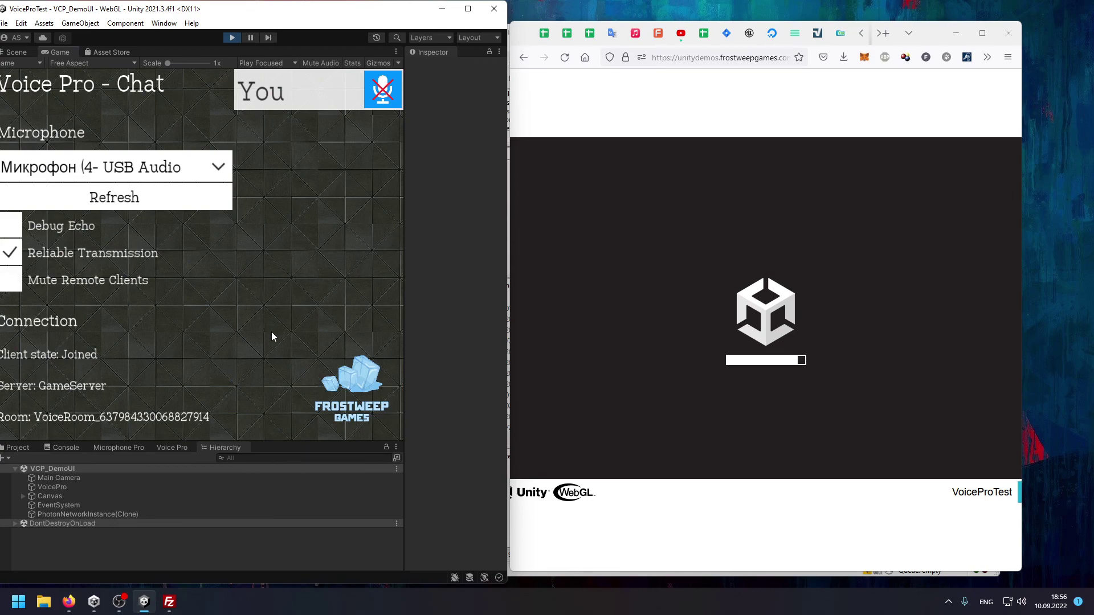
drag(290, 12, 294, 11)
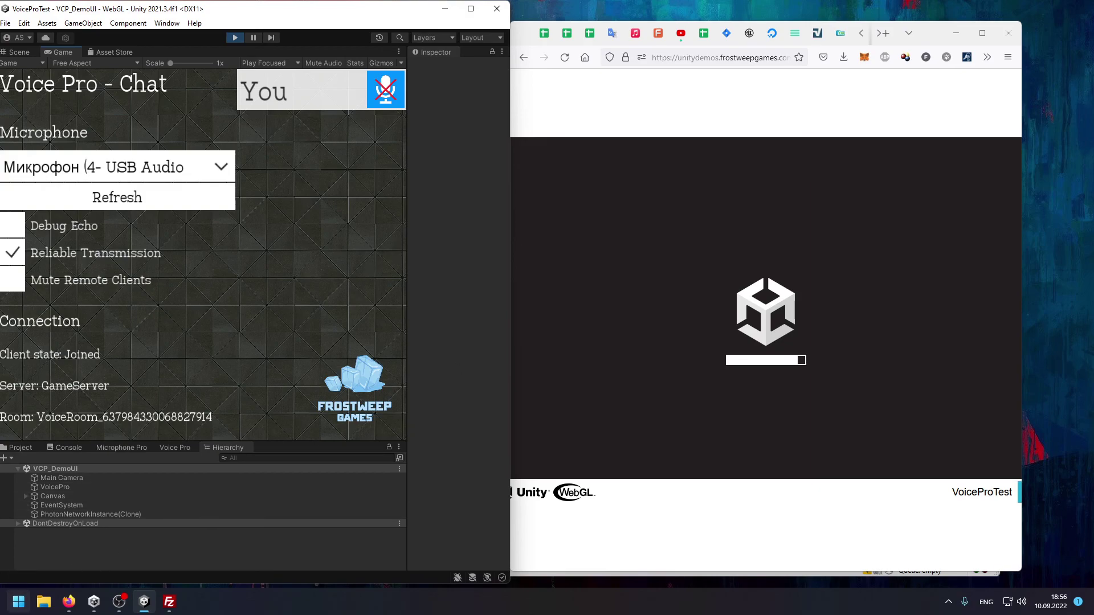
Launch Microsoft Edge, load the voicepro_test_10092022 build URL, and move the window beside the editor.
key(super)
text(g)
text(it hub)
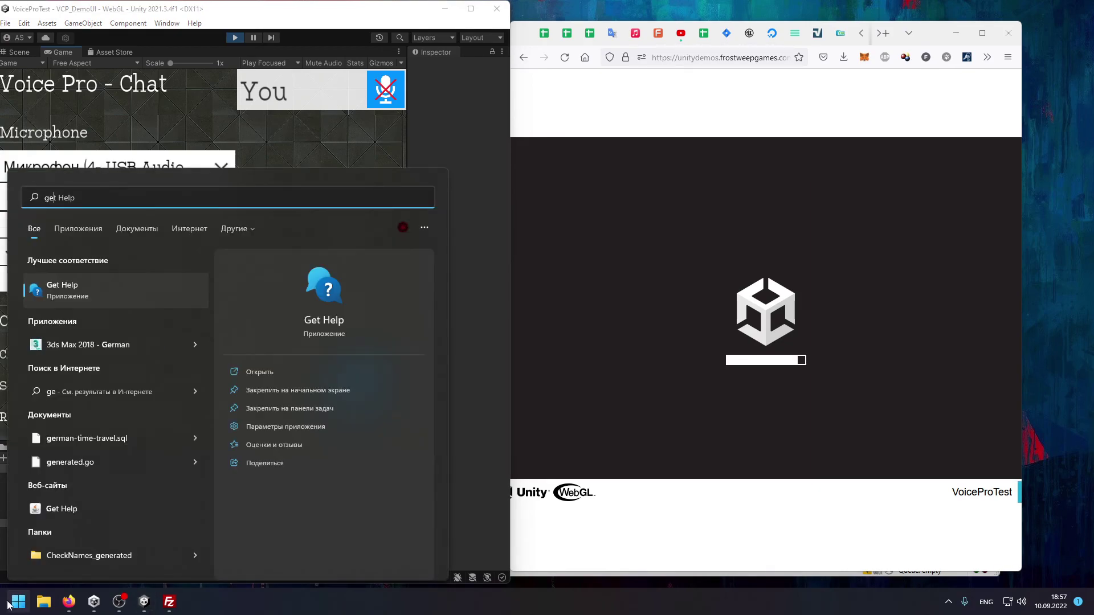
key(BackSpace)
key(BackSpace)
key(BackSpace)
key(BackSpace)
key(BackSpace)
key(BackSpace)
key(BackSpace)
text(edge)
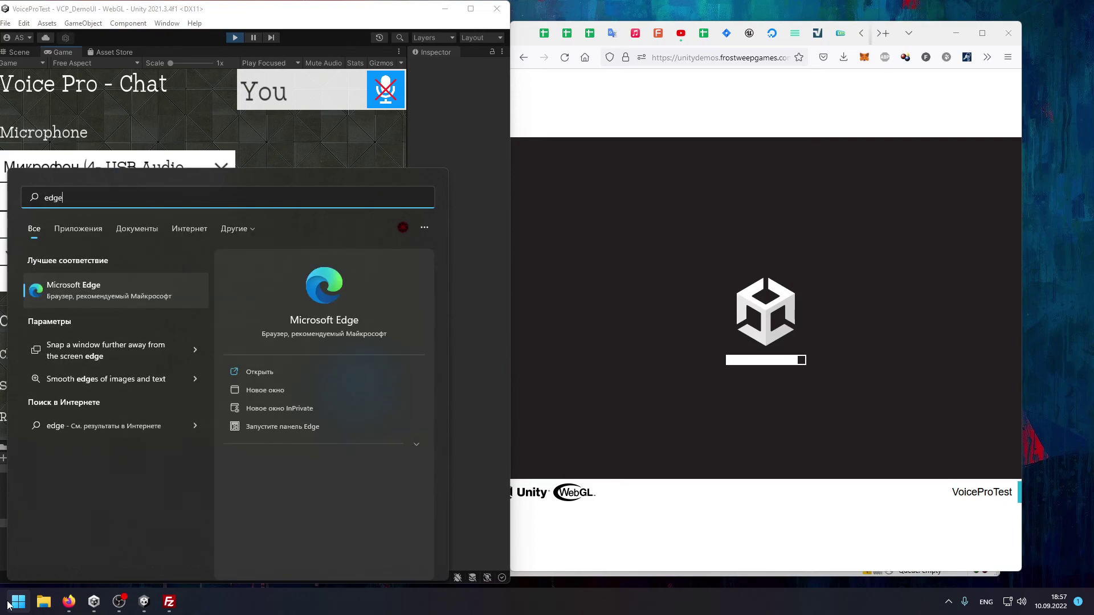
click(109, 289)
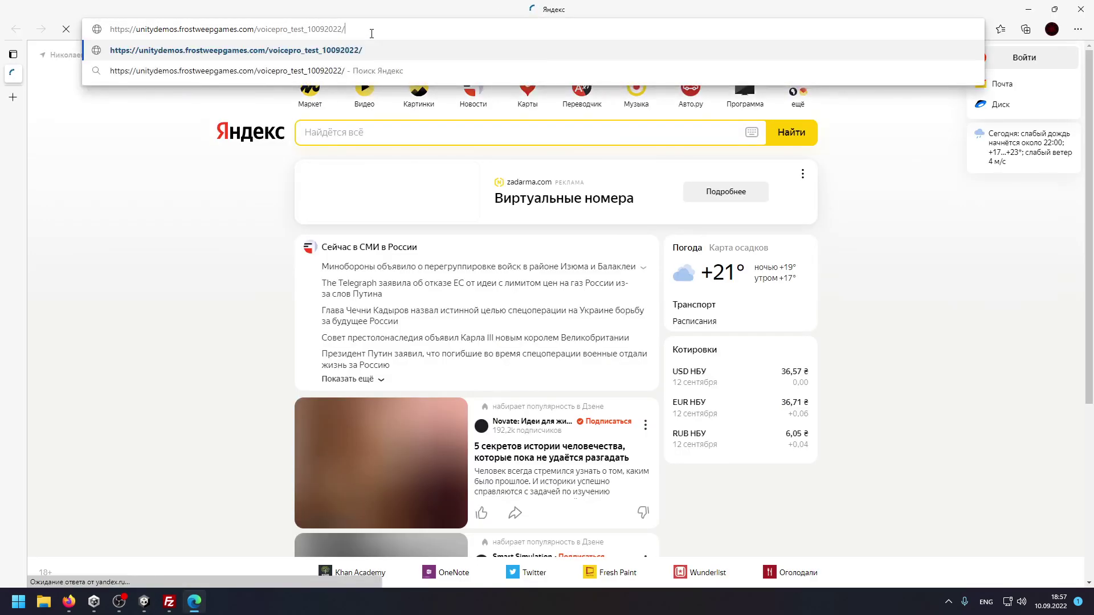
key(Return)
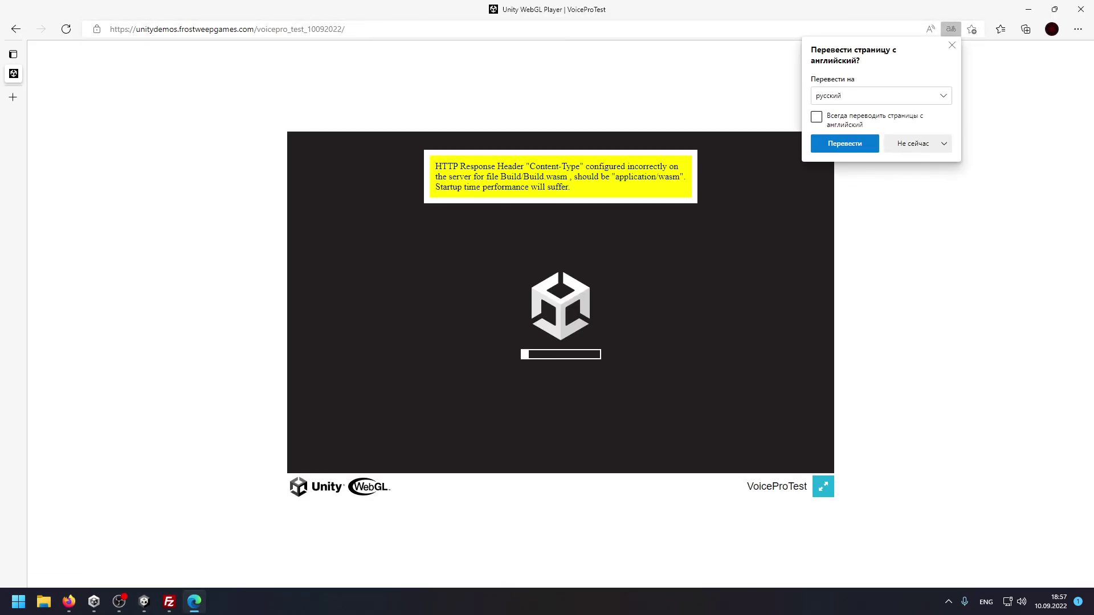
click(952, 46)
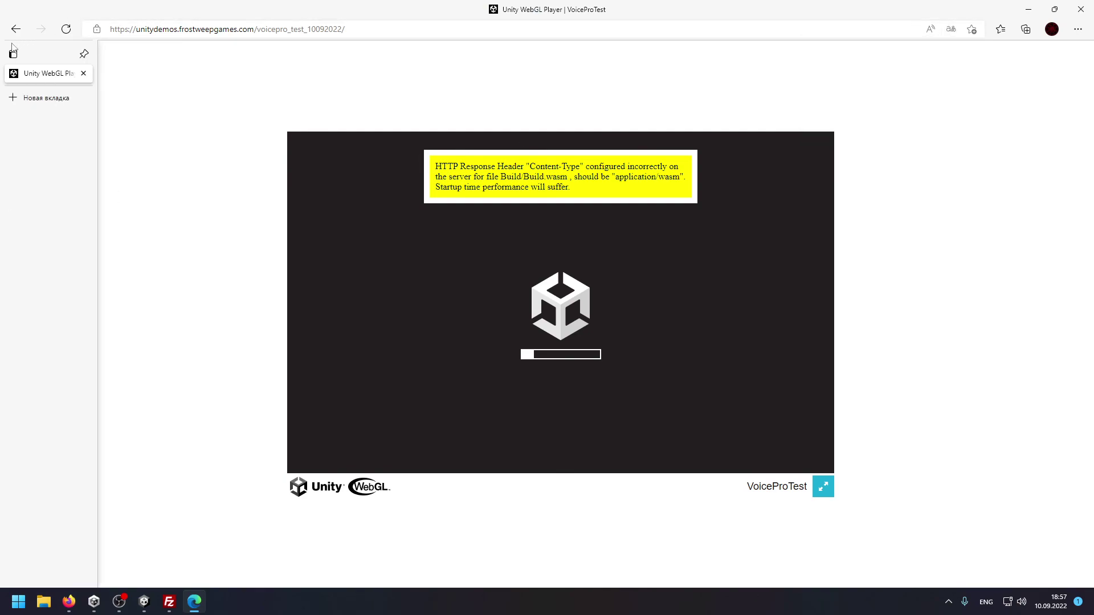
drag(743, 10, 423, 33)
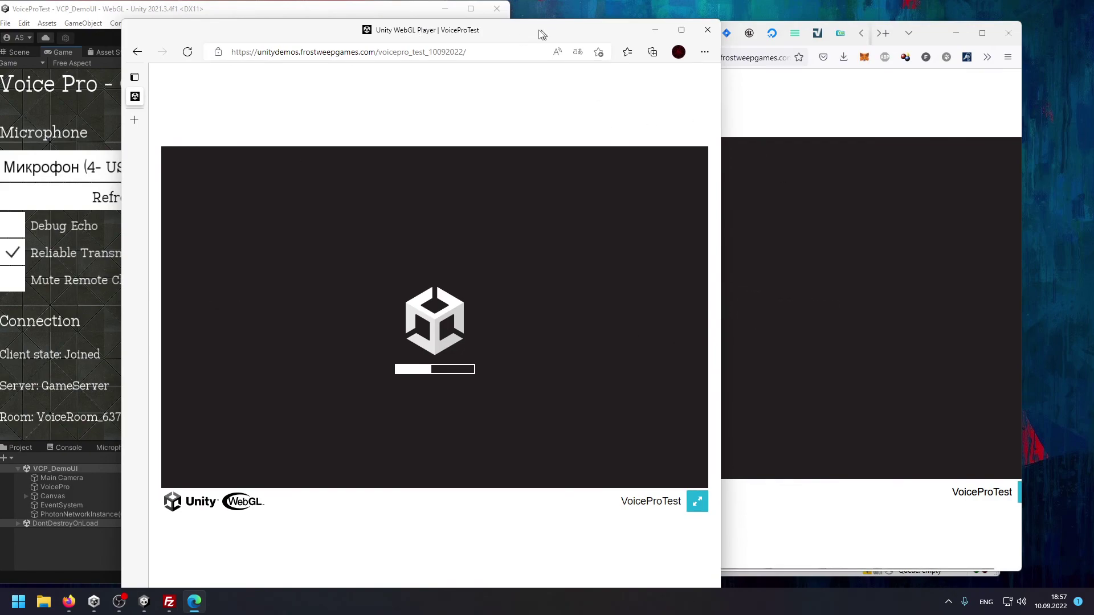
Put Edge at the left screen edge, widen Firefox to show the whole player, and allow microphone access.
drag(513, 41, 458, 41)
click(852, 298)
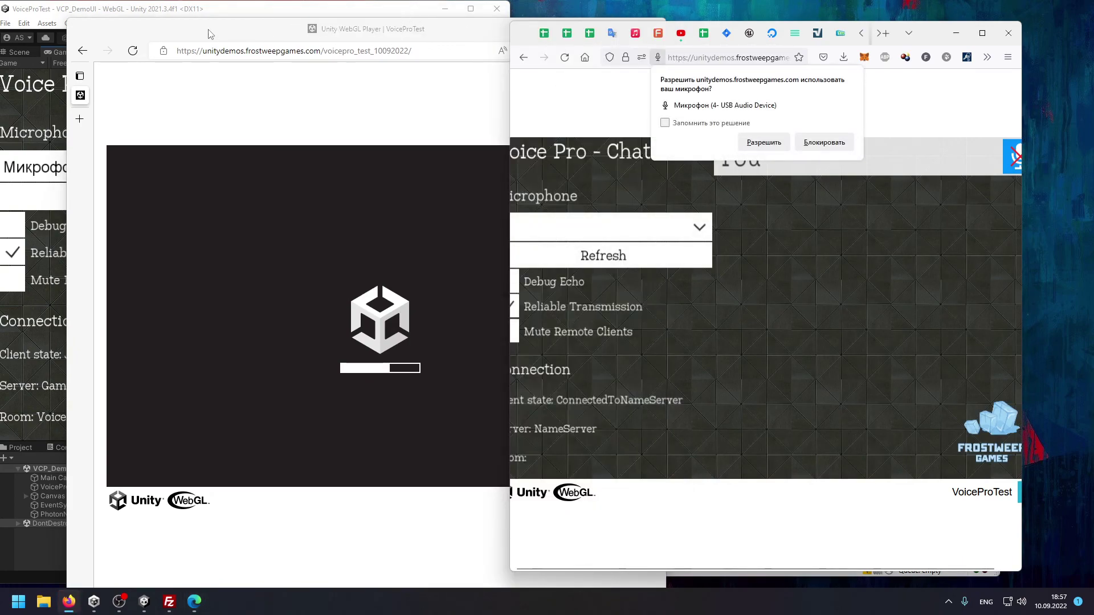
drag(208, 33, 140, 59)
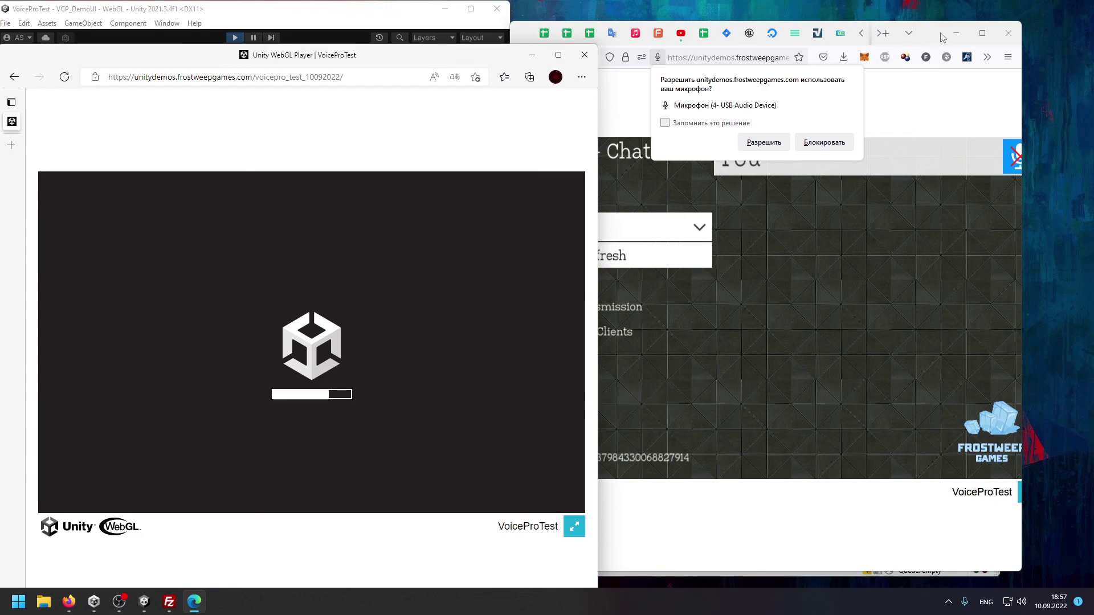
drag(943, 37, 949, 37)
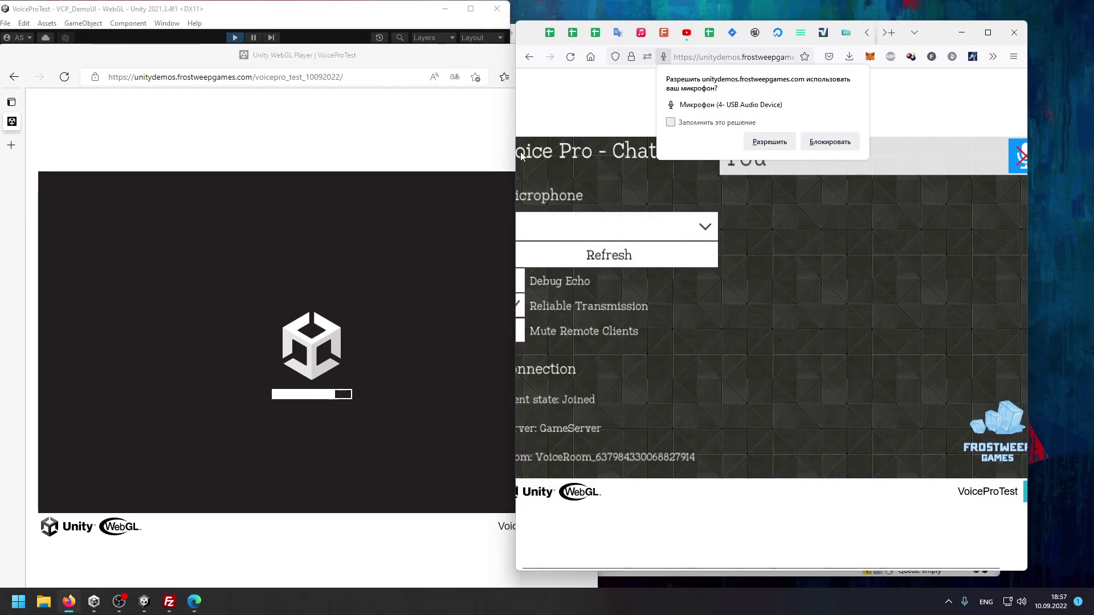
drag(516, 153, 468, 158)
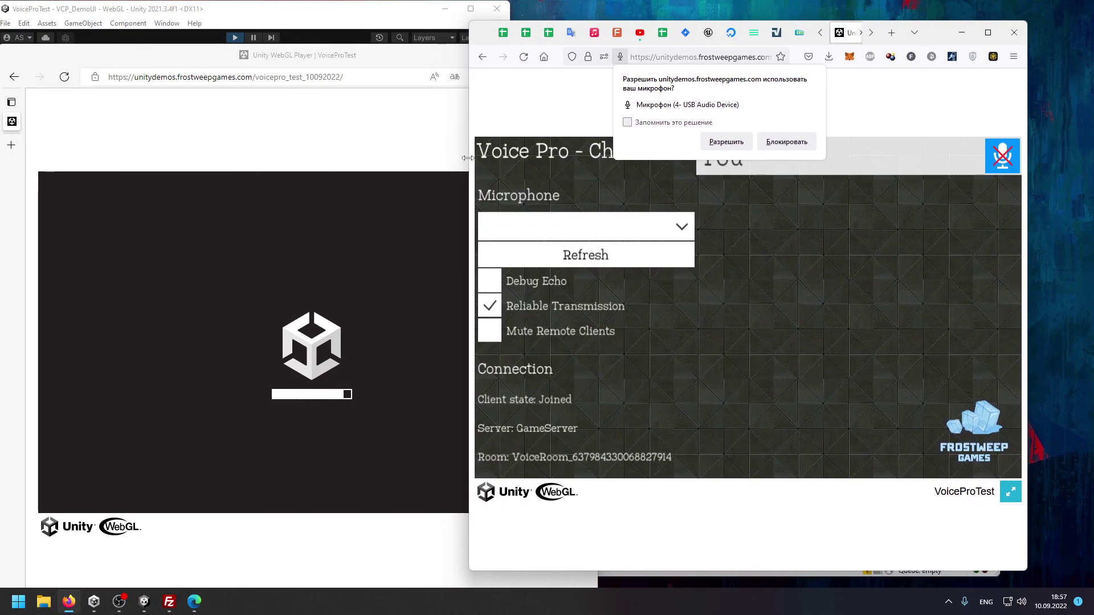
click(732, 145)
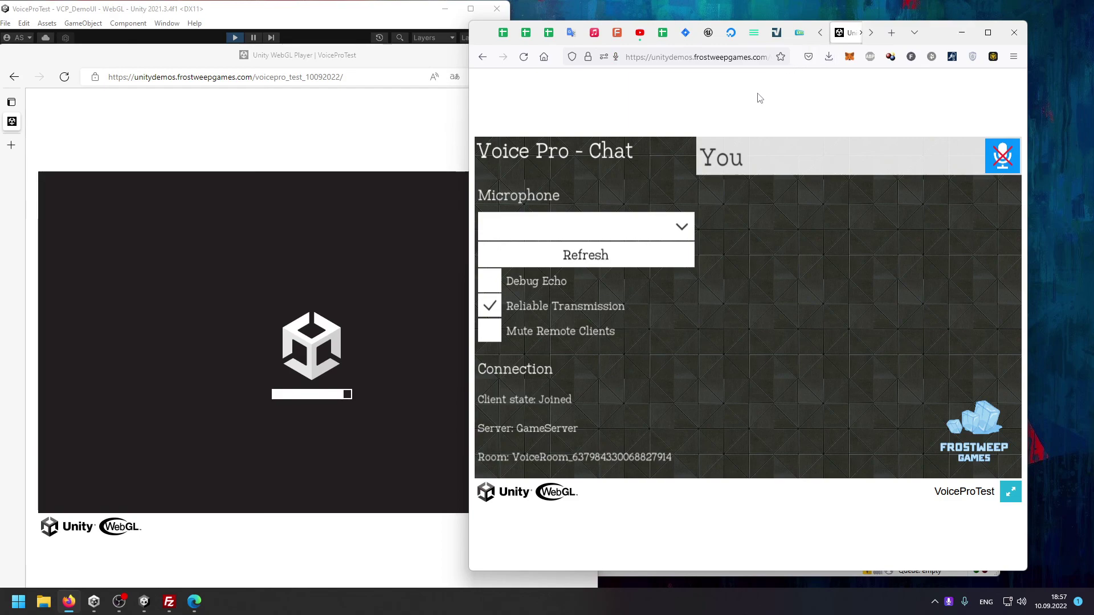
Refresh the microphone list in Firefox's player and select the (4- USB Audio Device).
click(654, 264)
click(682, 228)
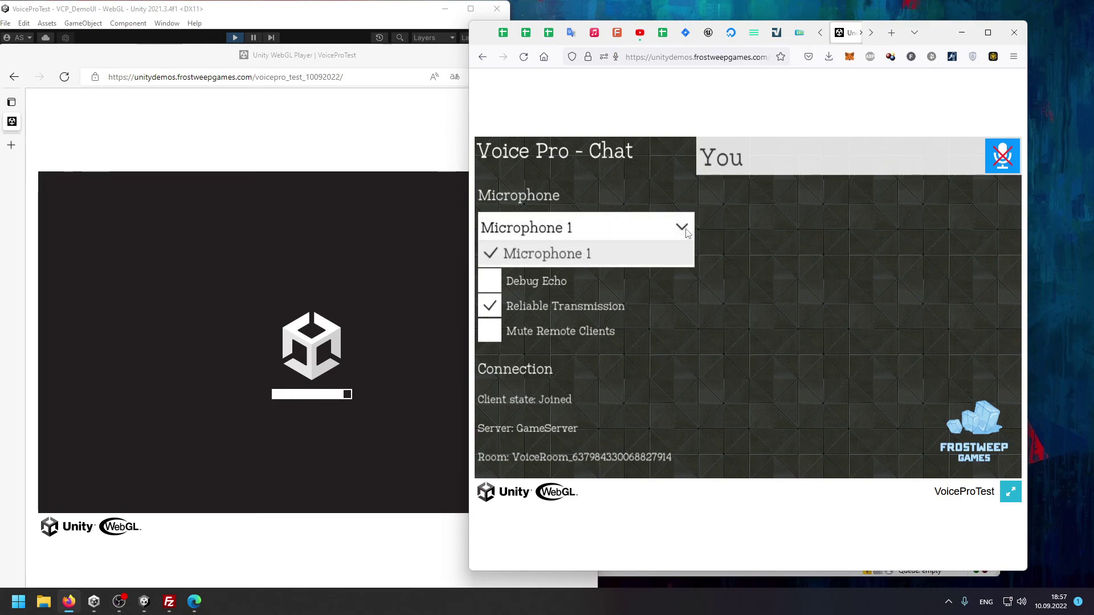
click(650, 253)
click(652, 261)
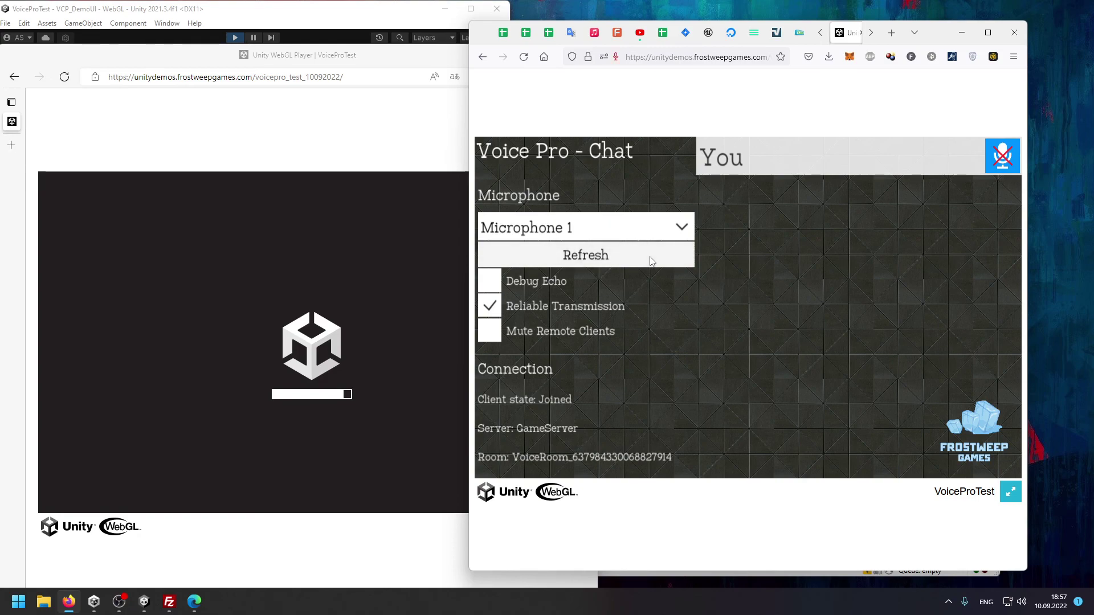
click(653, 262)
click(661, 239)
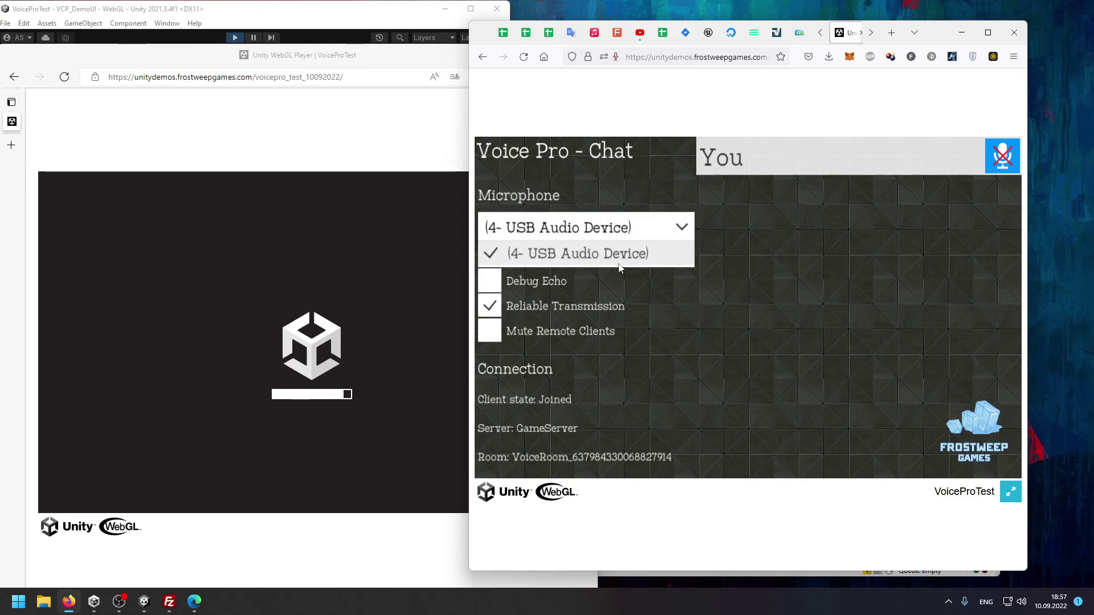
click(683, 228)
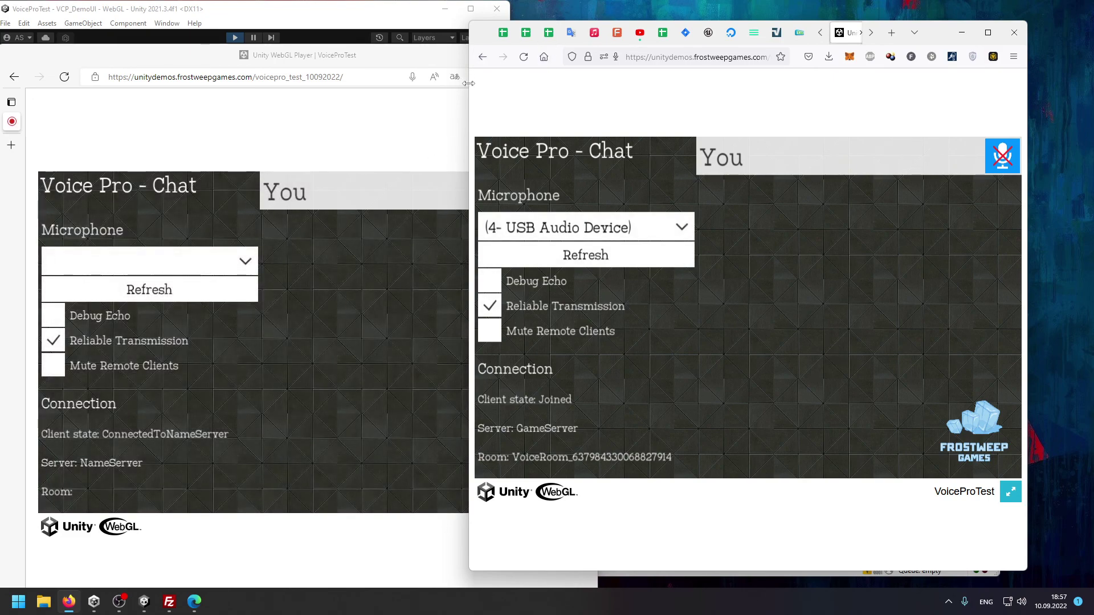
mouse_move(468, 83)
mouse_down()
mouse_move(484, 83)
mouse_move(473, 83)
mouse_up()
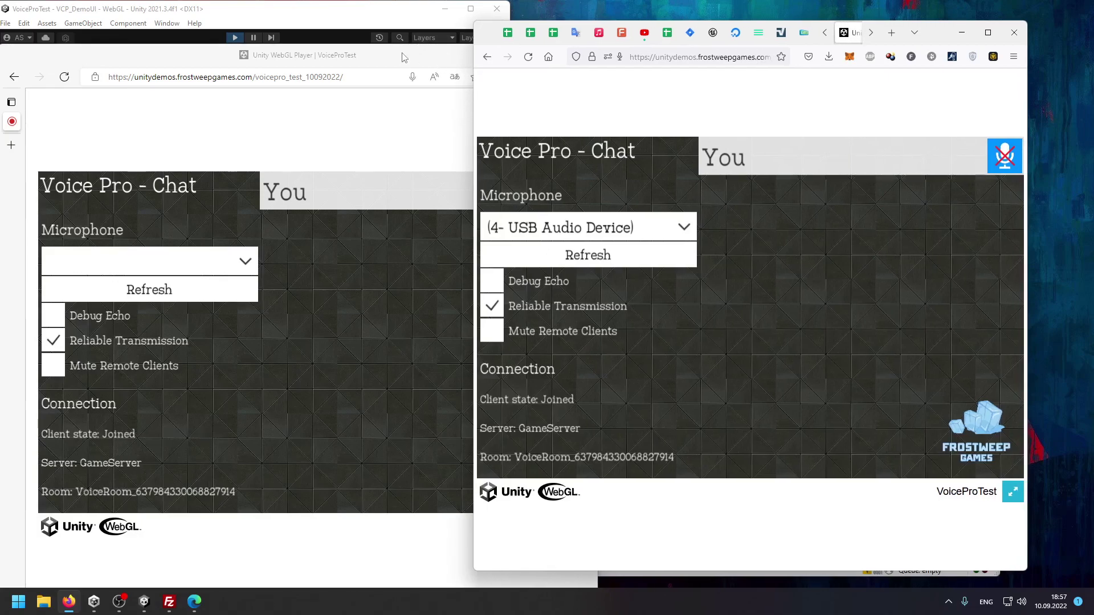
Refresh the microphone list in the Edge player.
click(403, 57)
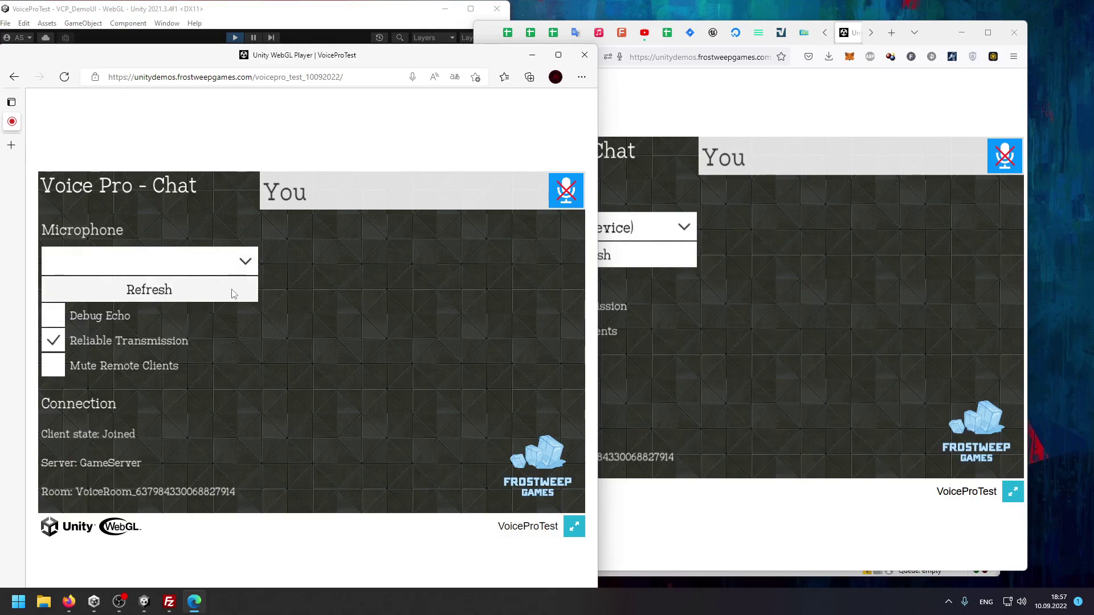
click(248, 299)
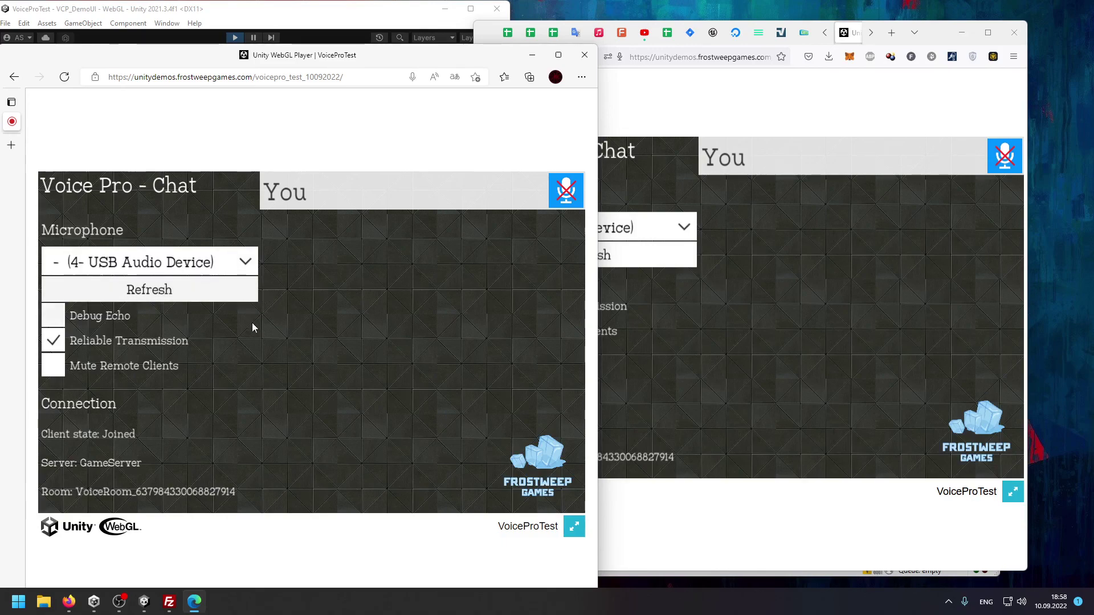
click(111, 443)
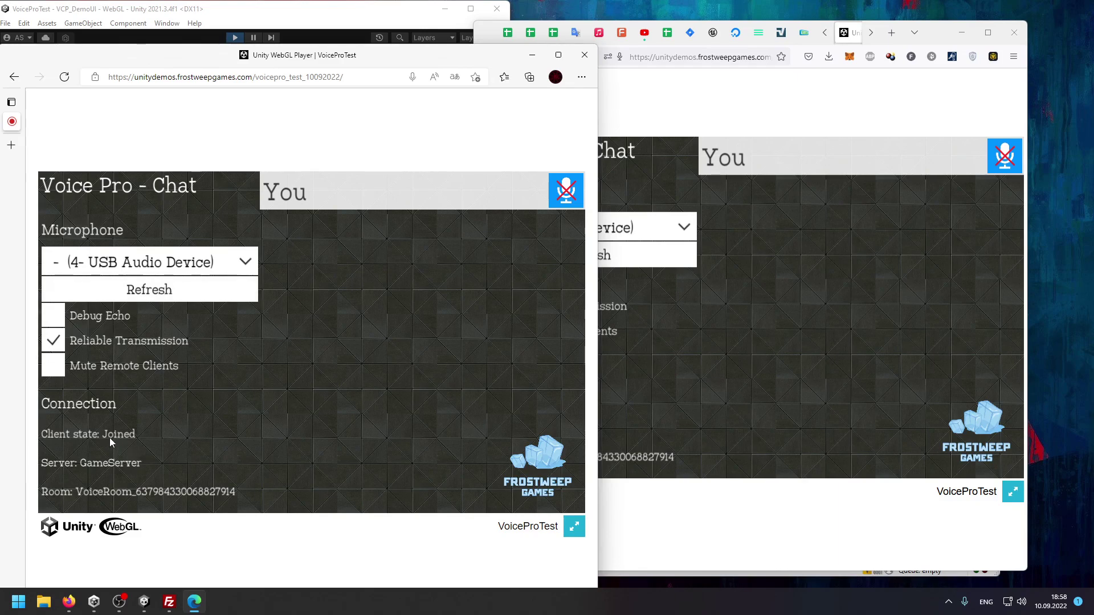
Turn on the Edge client's microphone.
click(371, 21)
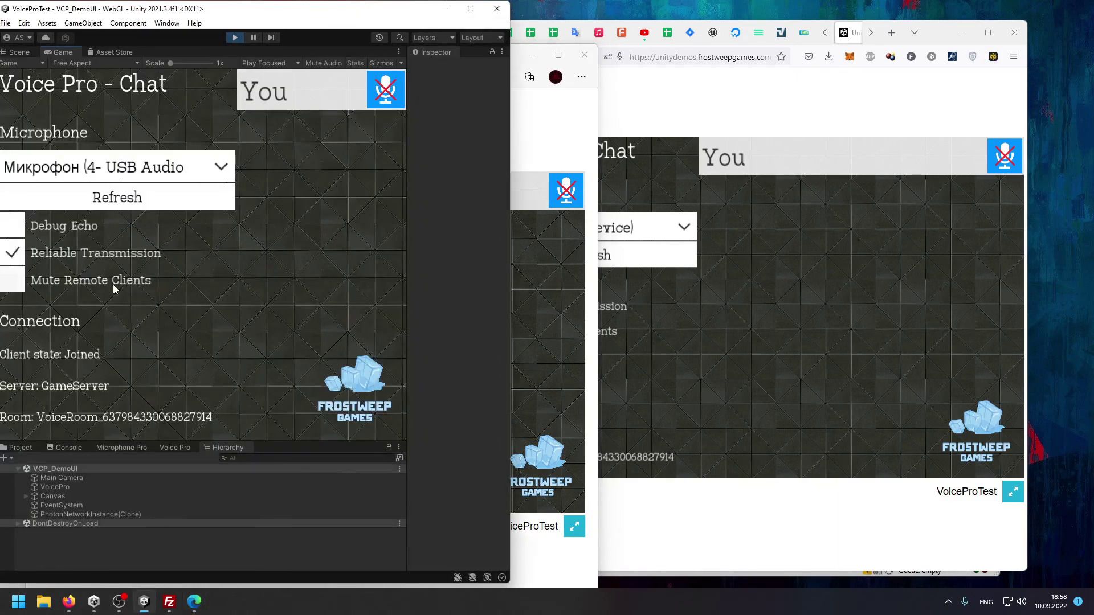
click(540, 364)
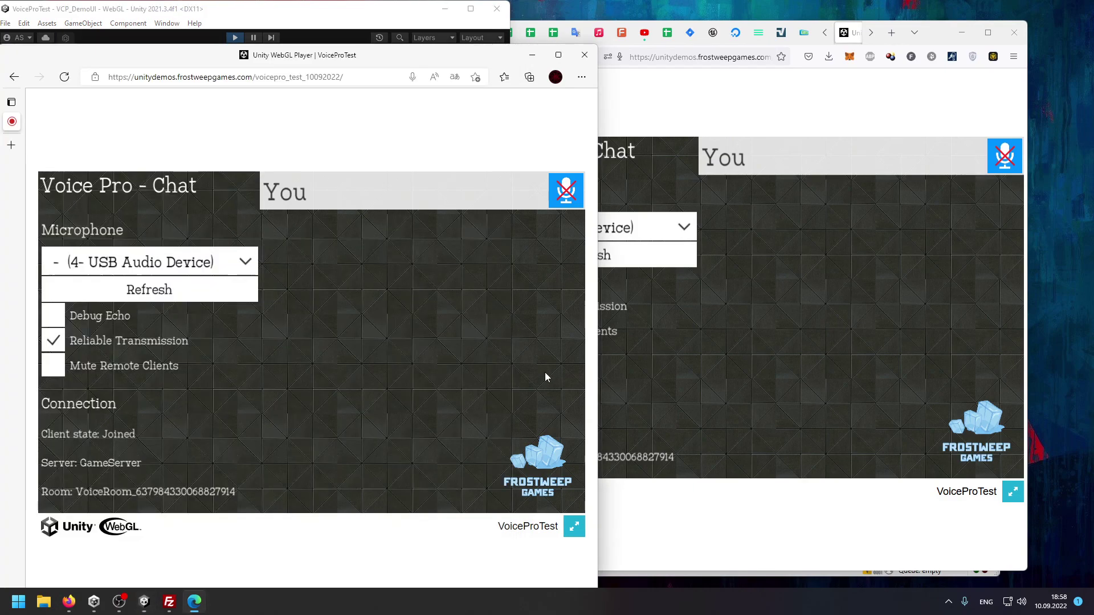
click(566, 194)
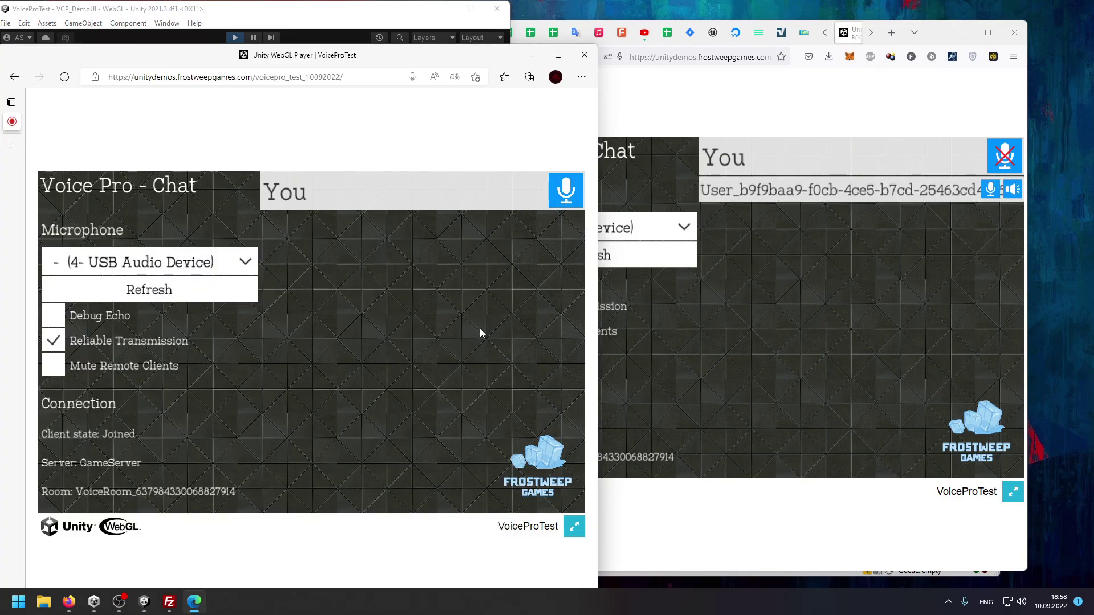
click(328, 20)
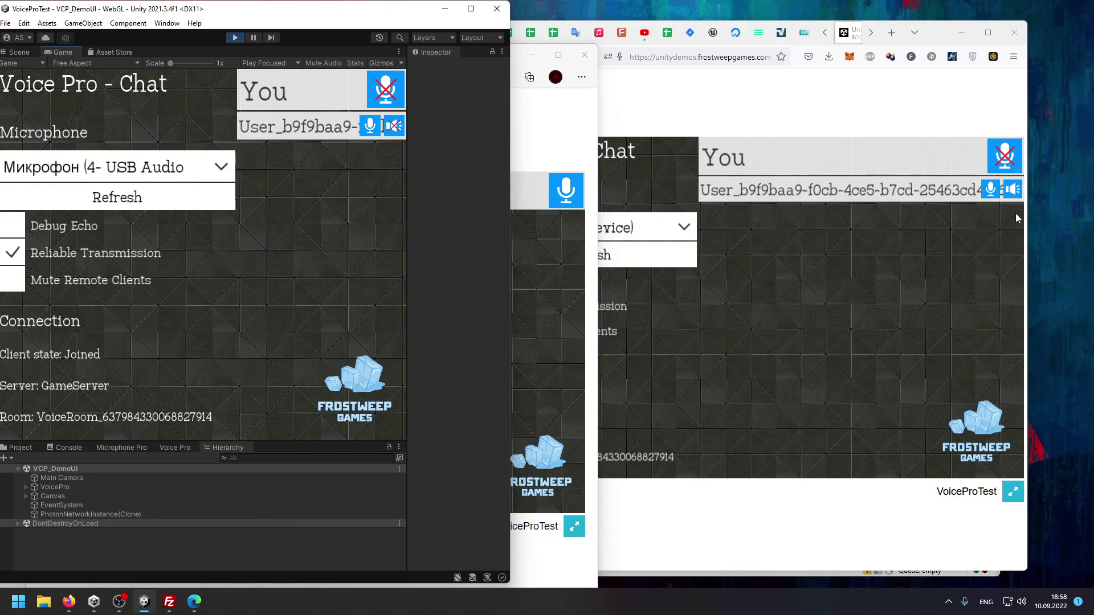
Turn the editor game's microphone on, then mute it again.
click(1013, 190)
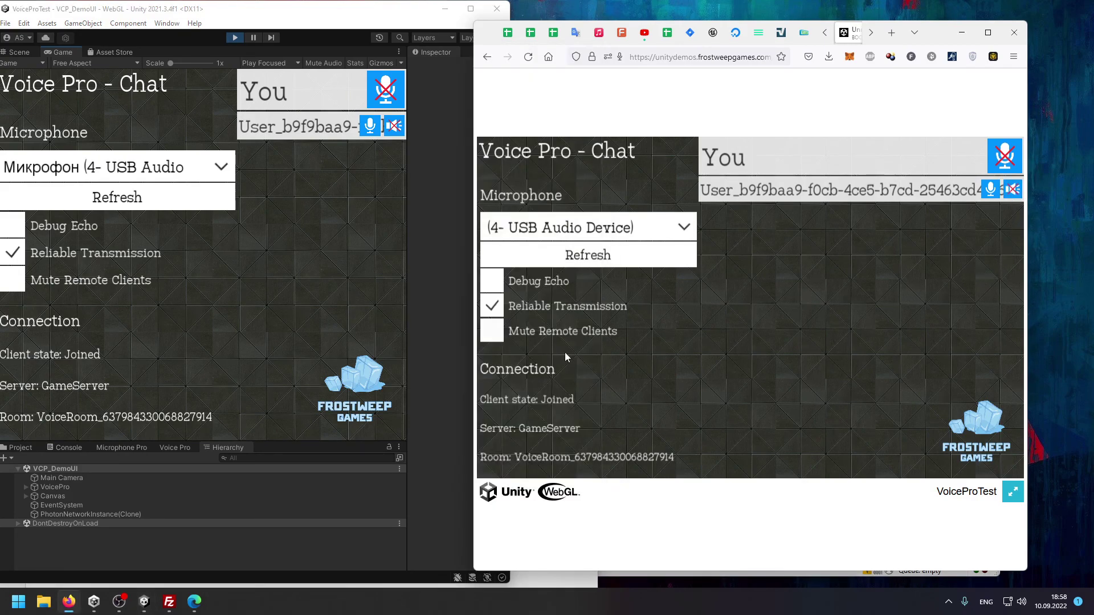
click(383, 98)
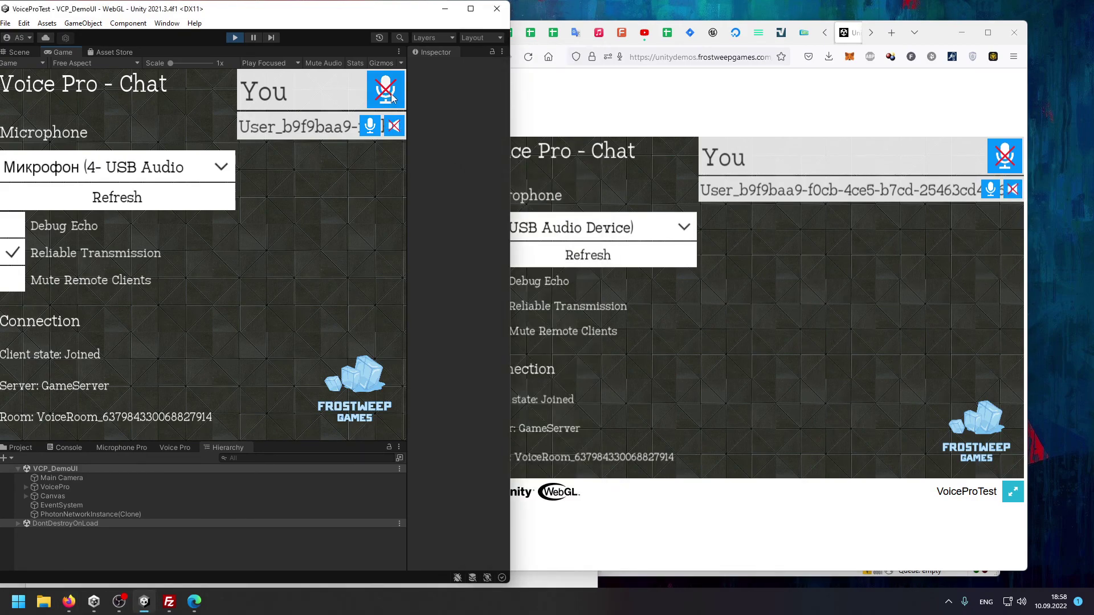
click(390, 97)
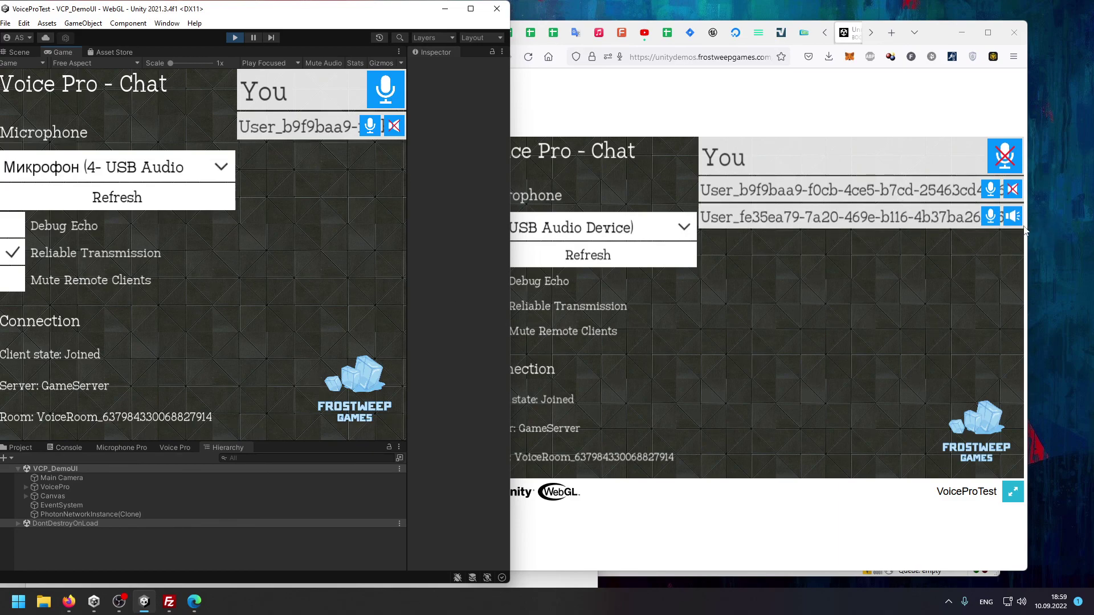
click(401, 92)
Turn the Firefox client's microphone on, then mute it, and maximize Firefox.
click(587, 586)
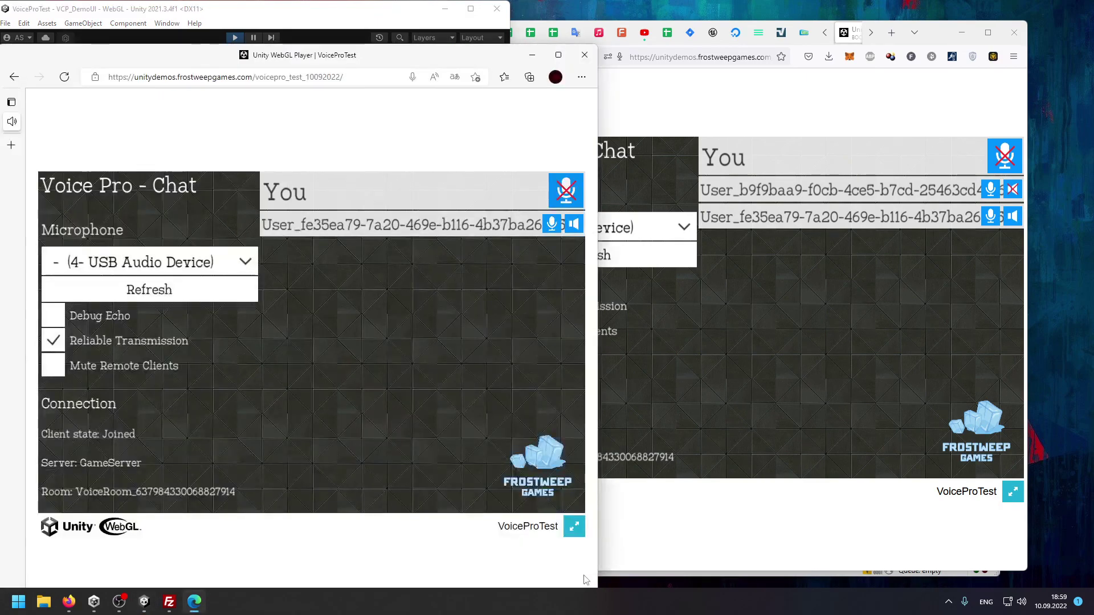
click(938, 306)
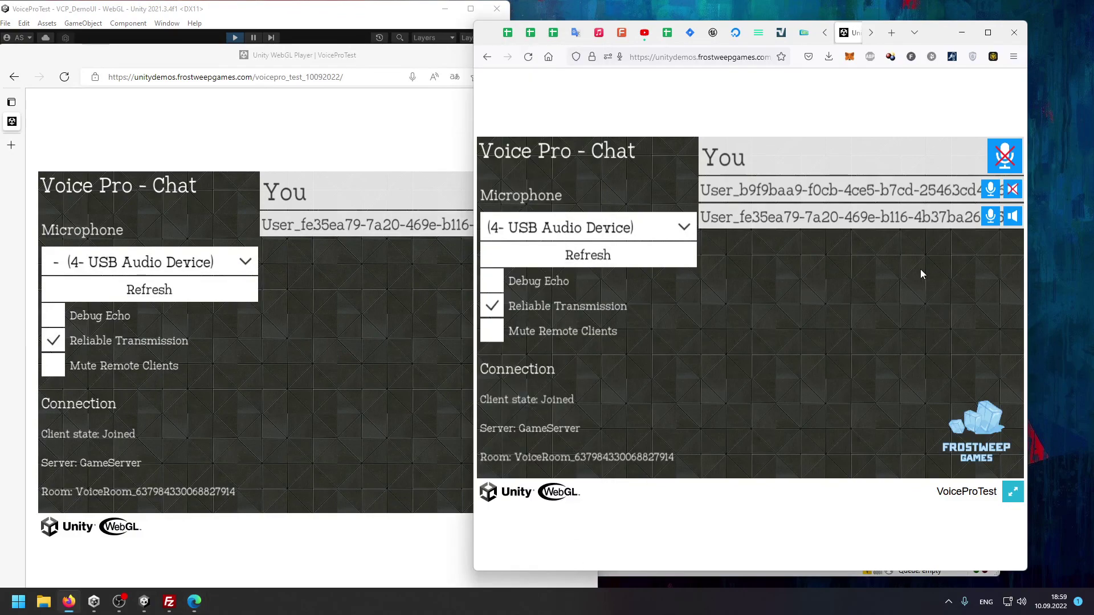
click(1006, 159)
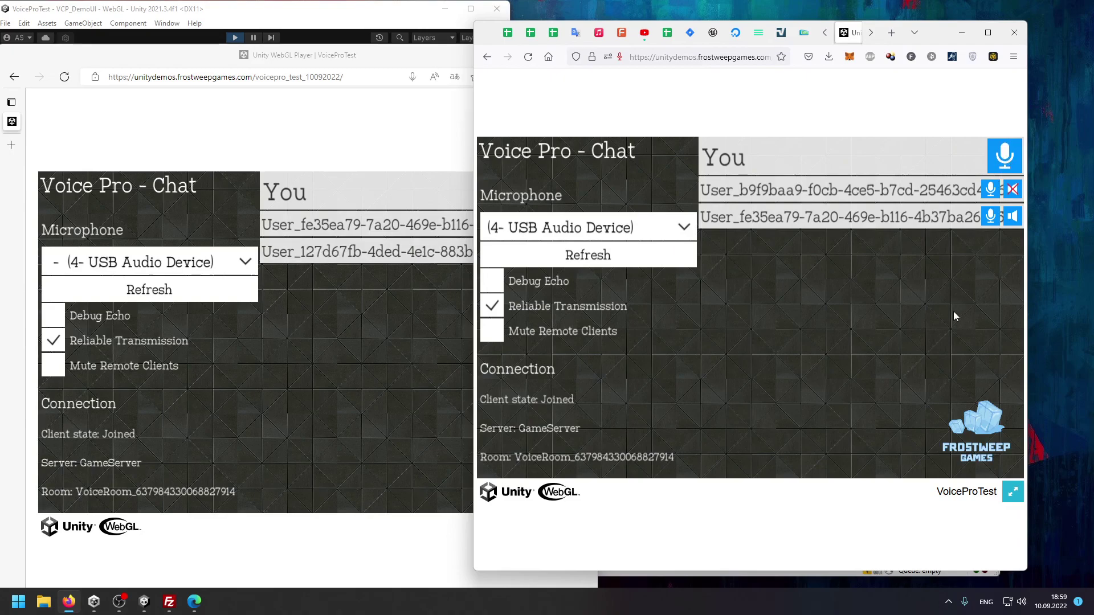
click(349, 15)
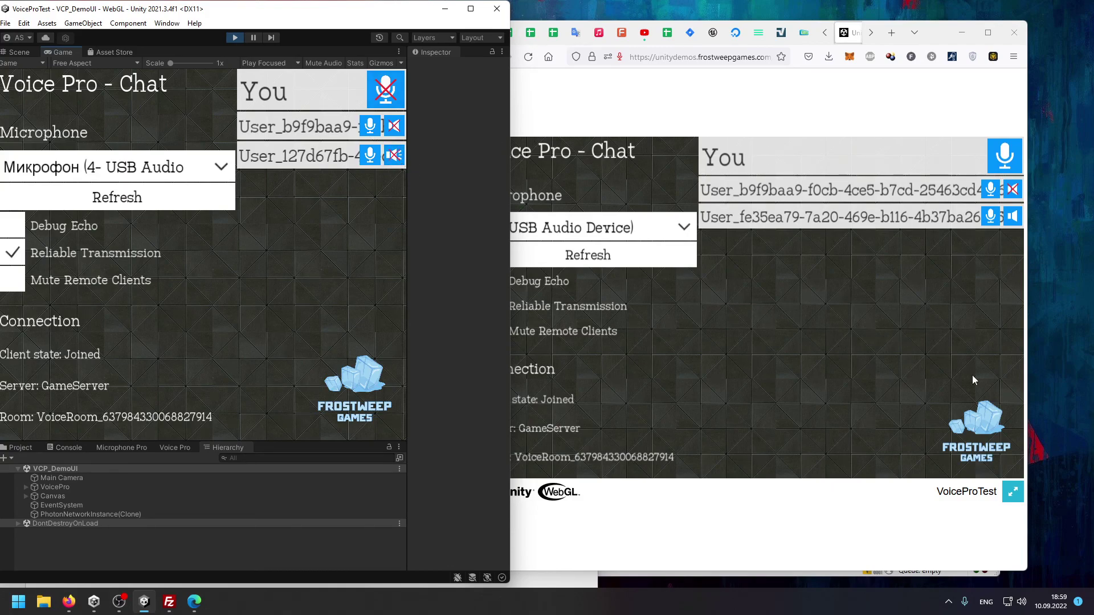
click(919, 358)
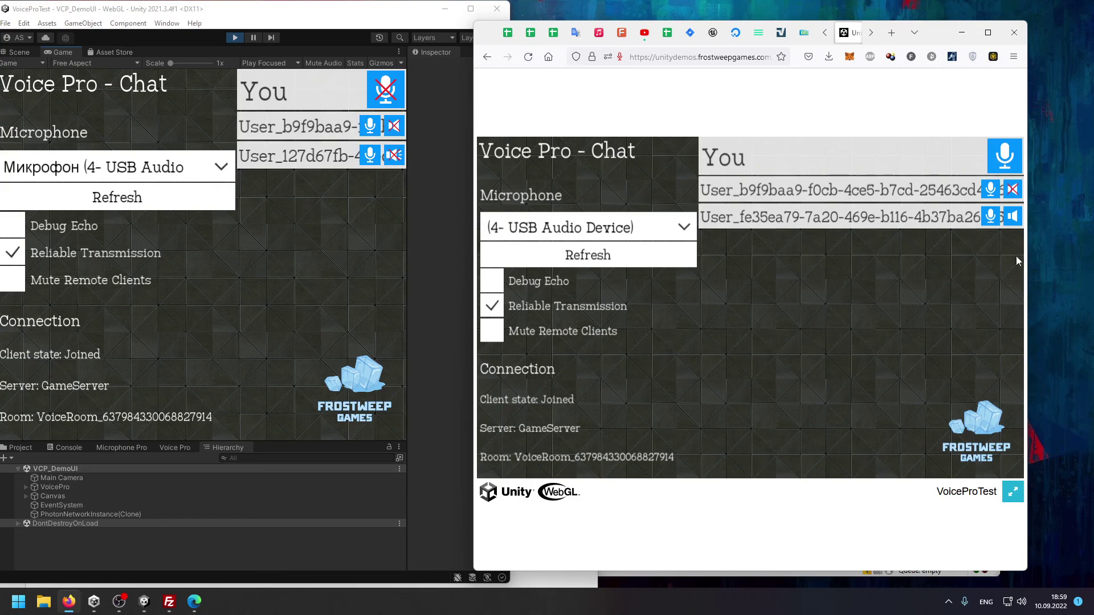
click(1013, 159)
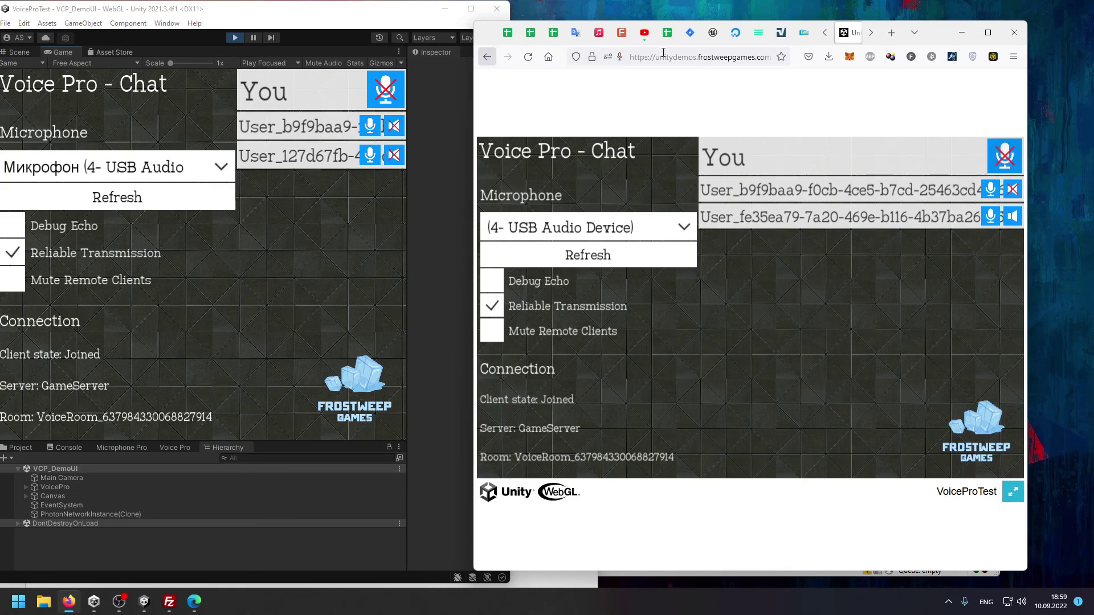
click(915, 32)
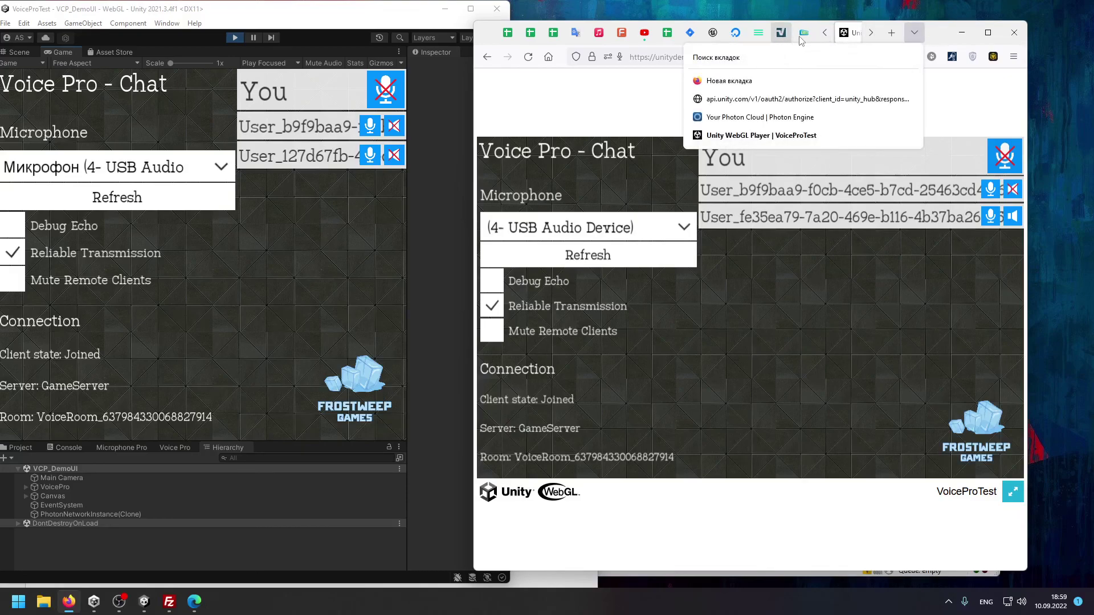
click(988, 32)
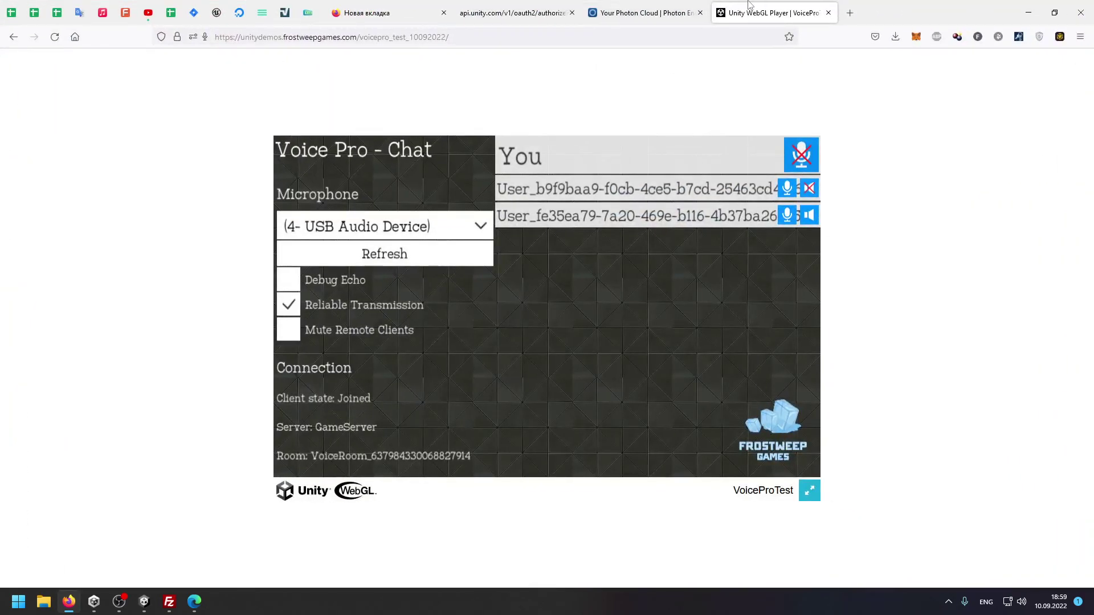
Close the WebGL tab and Edge, maximize Unity, stop Play mode and enlarge the bottom panel.
middle_click(751, 7)
click(1027, 7)
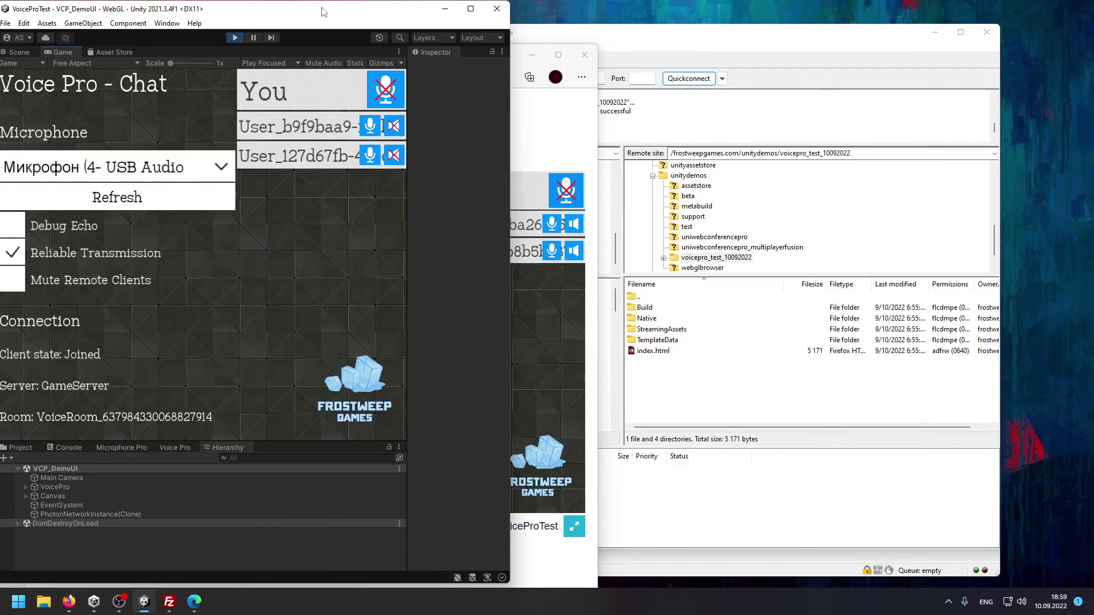
drag(257, 6, 533, 20)
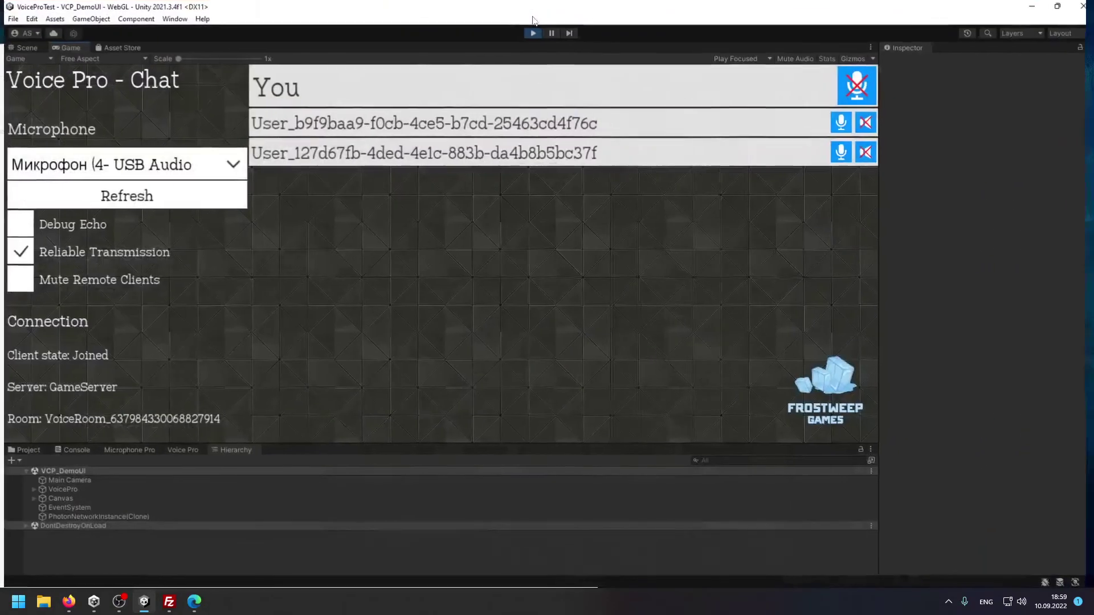
click(195, 602)
drag(465, 53, 661, 2)
click(1083, 11)
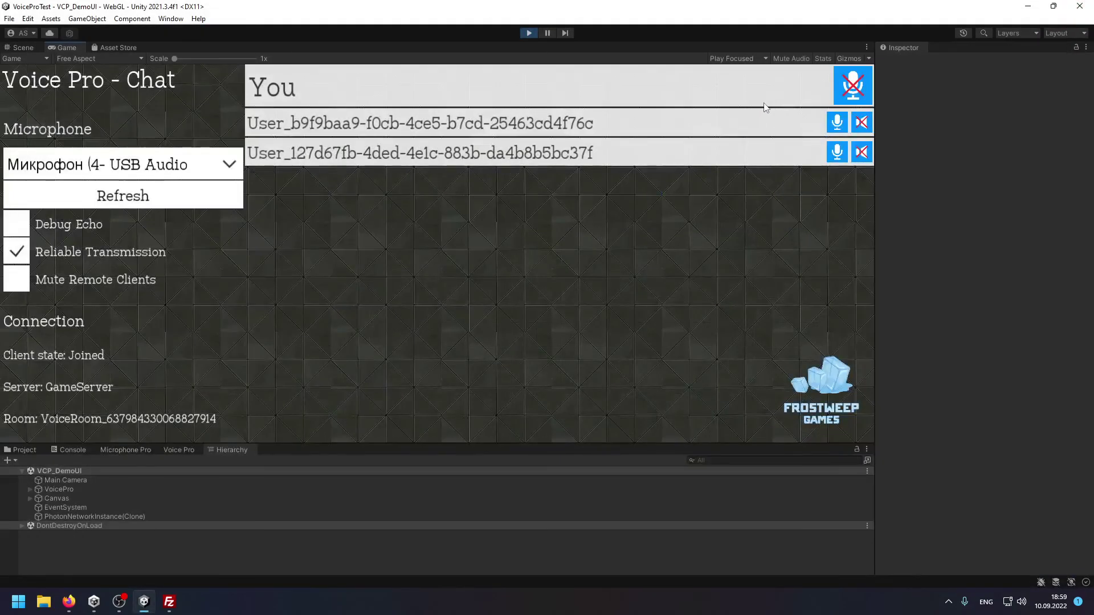
click(530, 32)
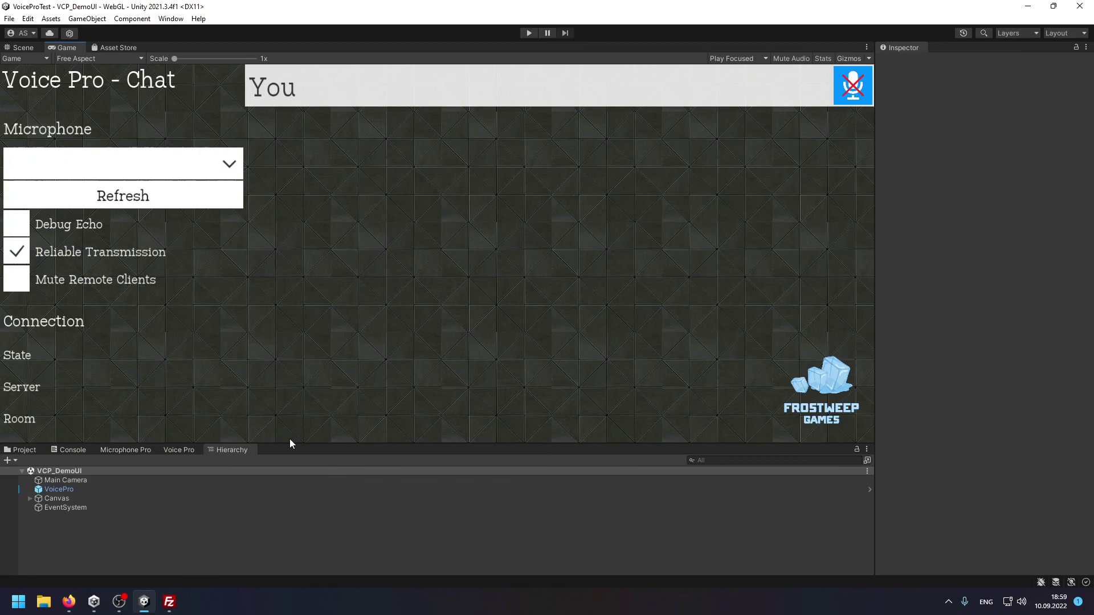
drag(285, 445, 272, 329)
From the Voice Pro welcome panel, show GeneralConfig in a widened Inspector with the Project browser docked beside Voice Pro.
click(191, 334)
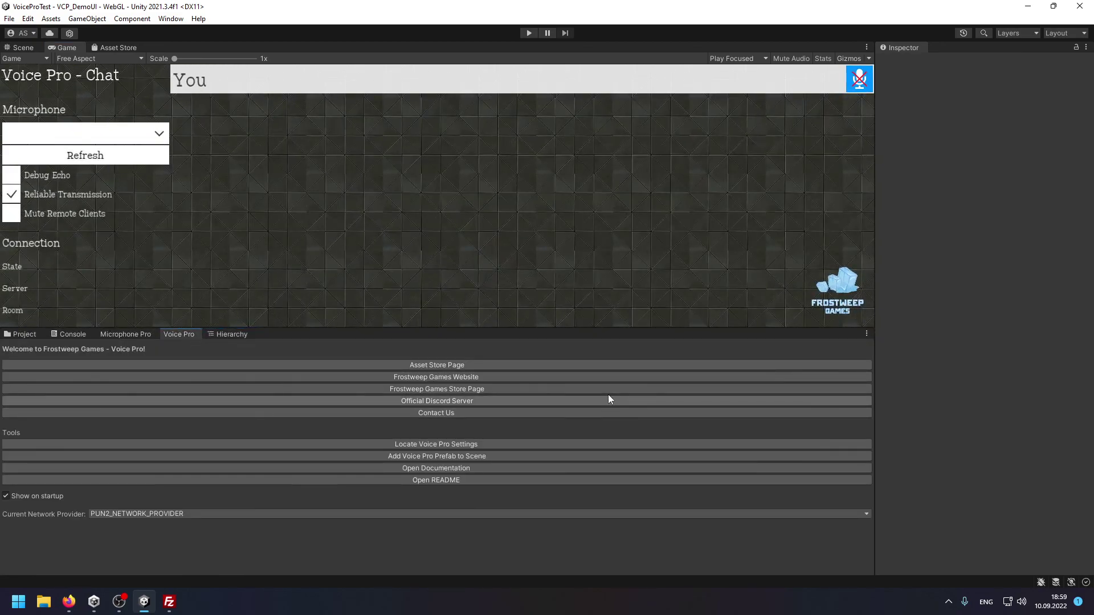
click(505, 446)
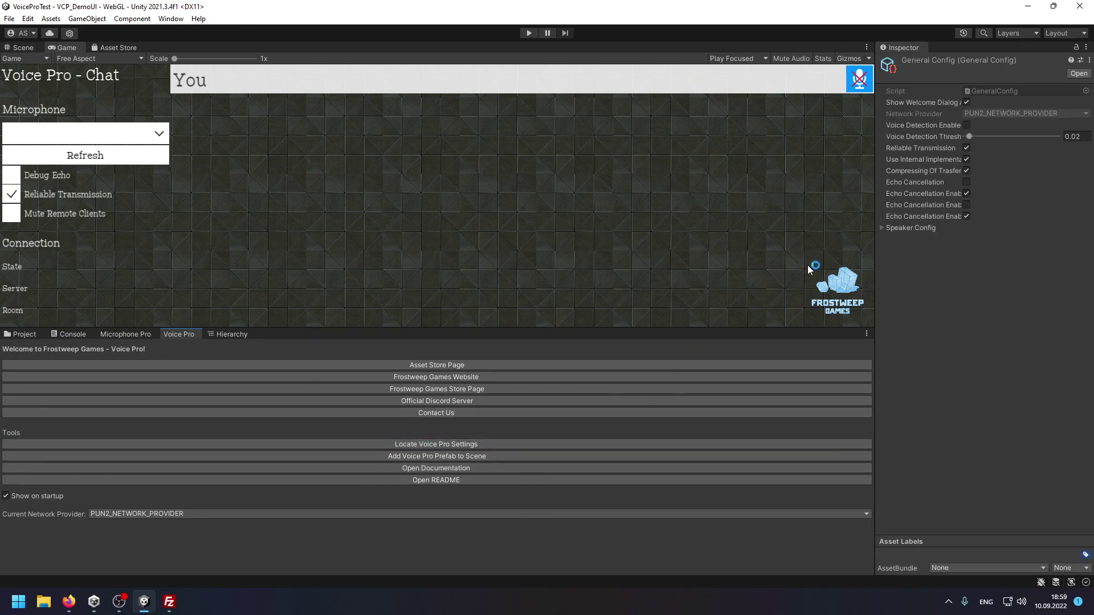
drag(877, 287, 527, 288)
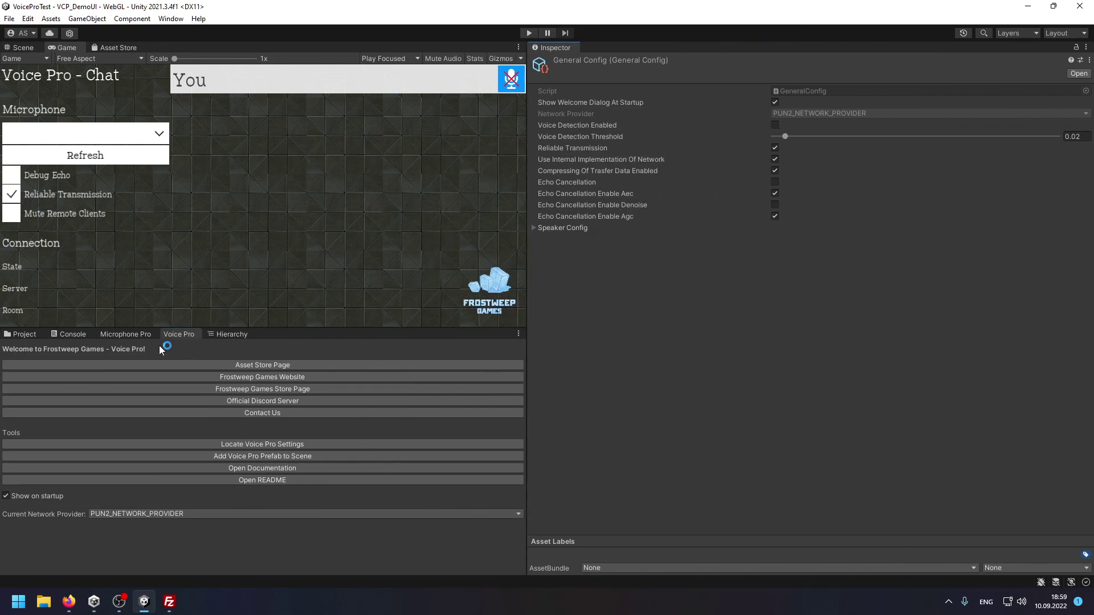
click(24, 335)
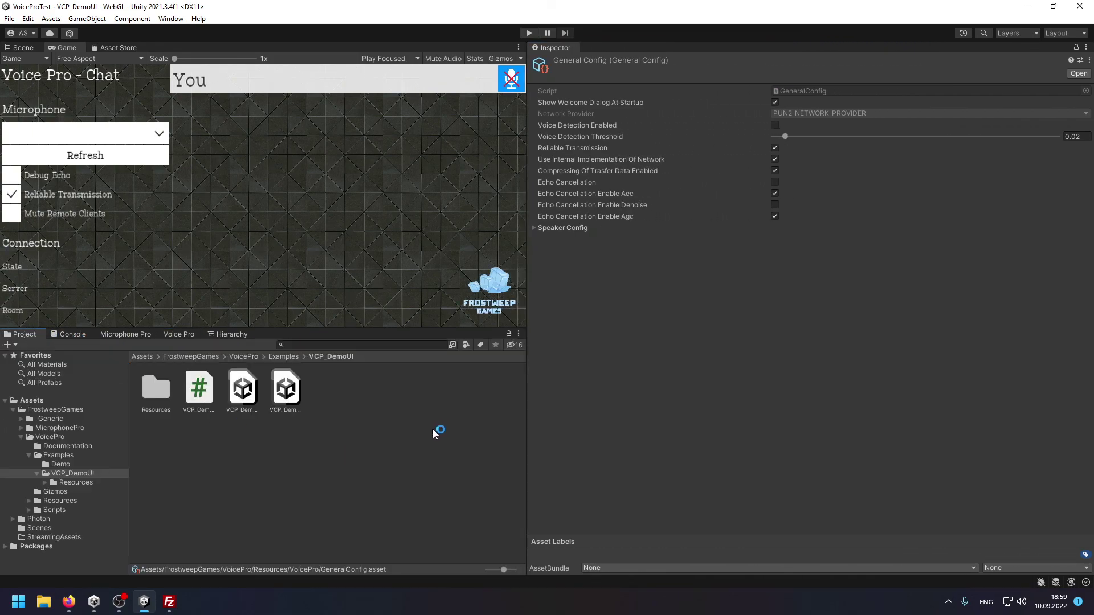
drag(17, 334, 346, 429)
Ping the GeneralConfig asset again, adjust the pane split, and enable Use Internal Implementation Of Network.
click(206, 445)
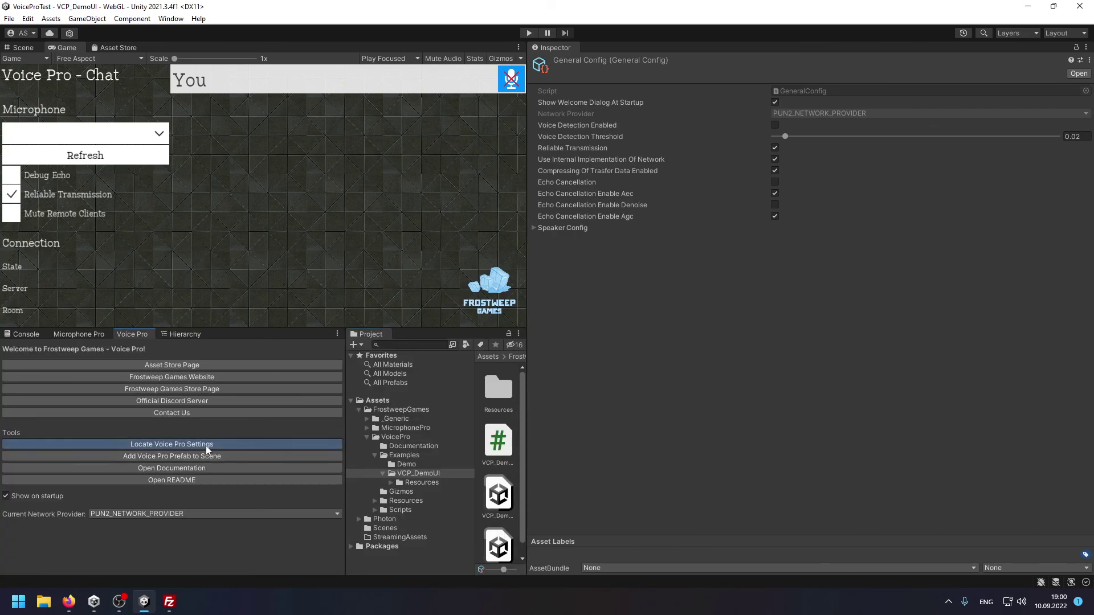
drag(345, 422, 329, 421)
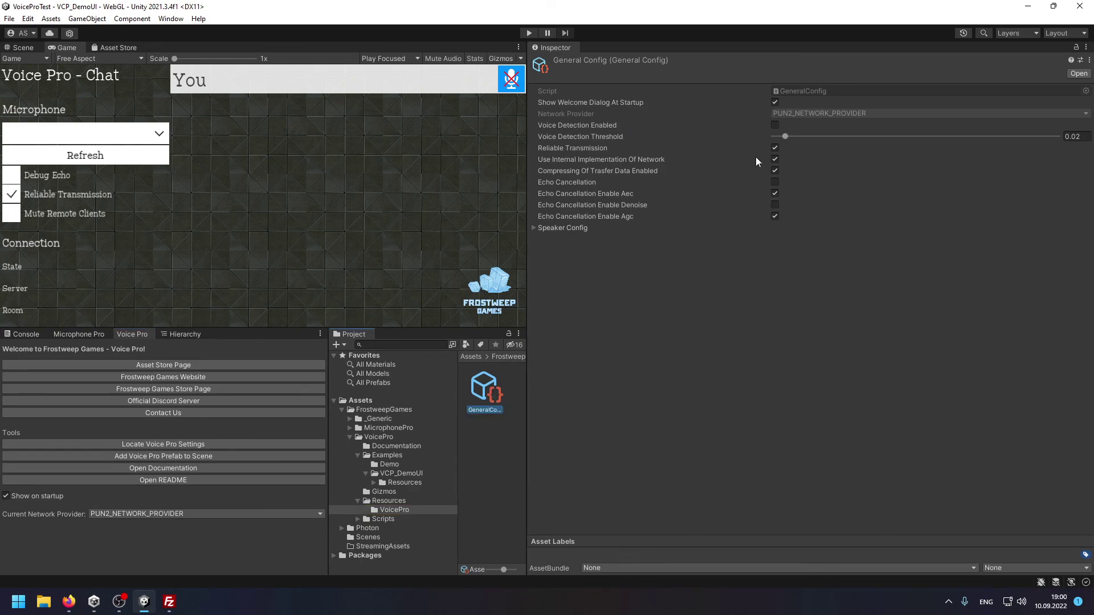
click(775, 159)
Expand Speaker Config, then widen the Game view and Project panel while shrinking the settings Inspector.
click(536, 229)
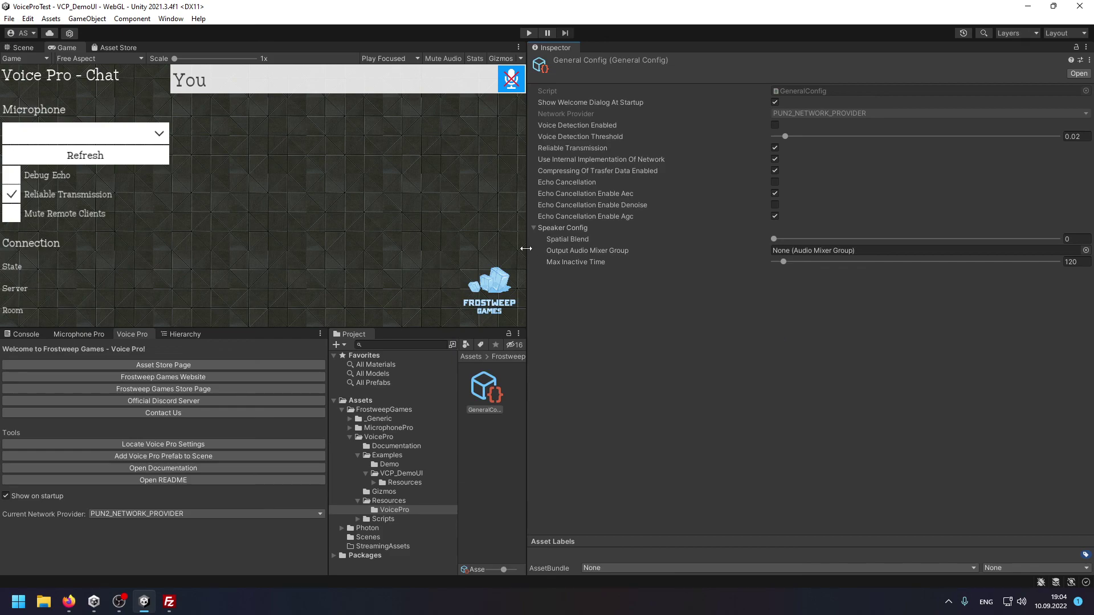
drag(525, 248, 740, 331)
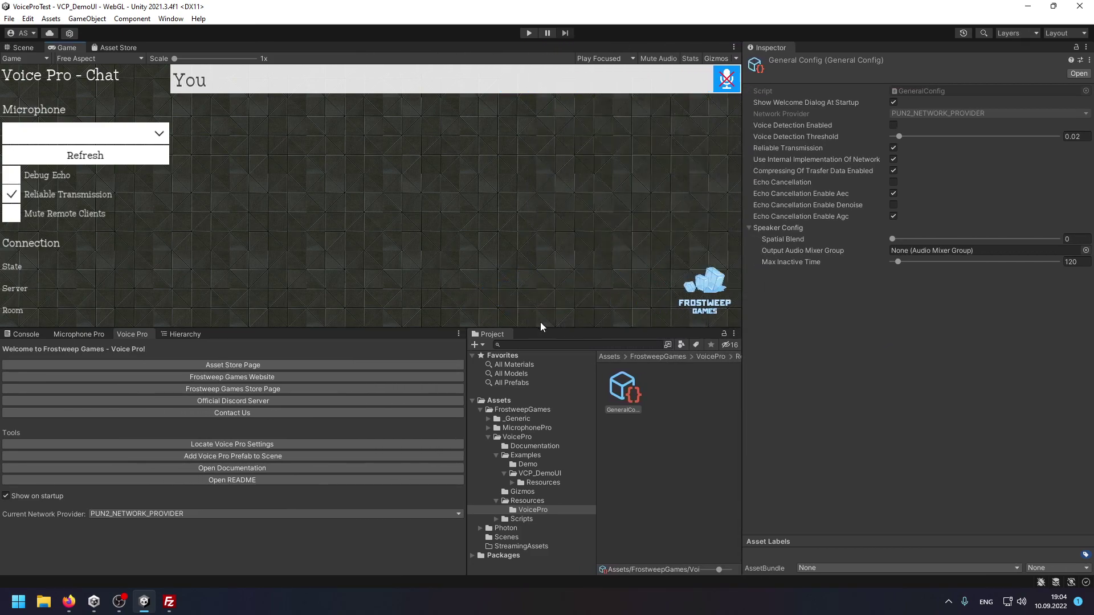
drag(467, 354, 421, 358)
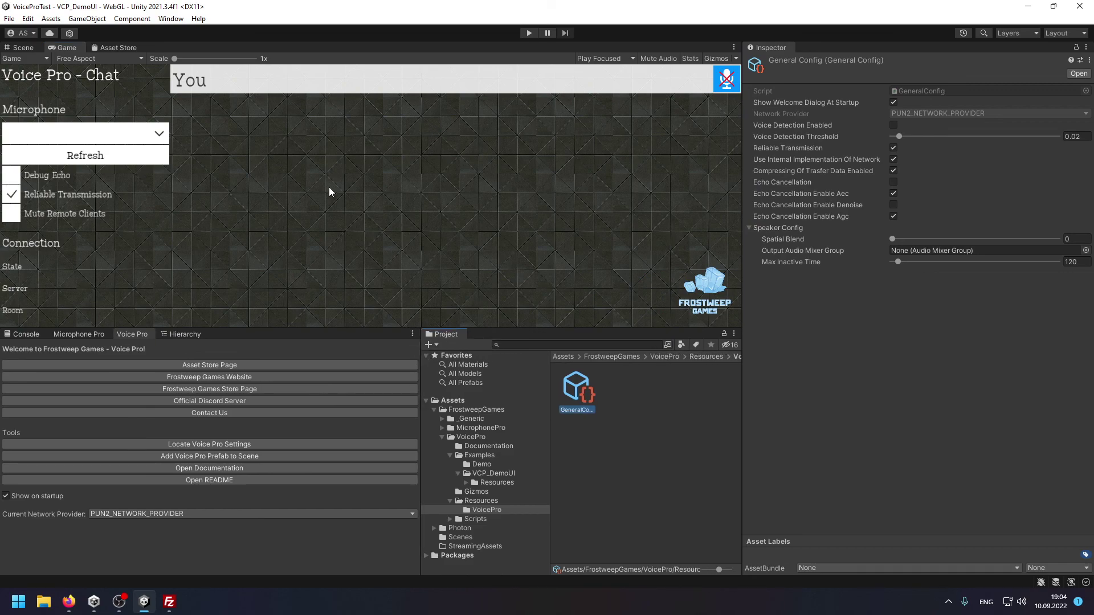